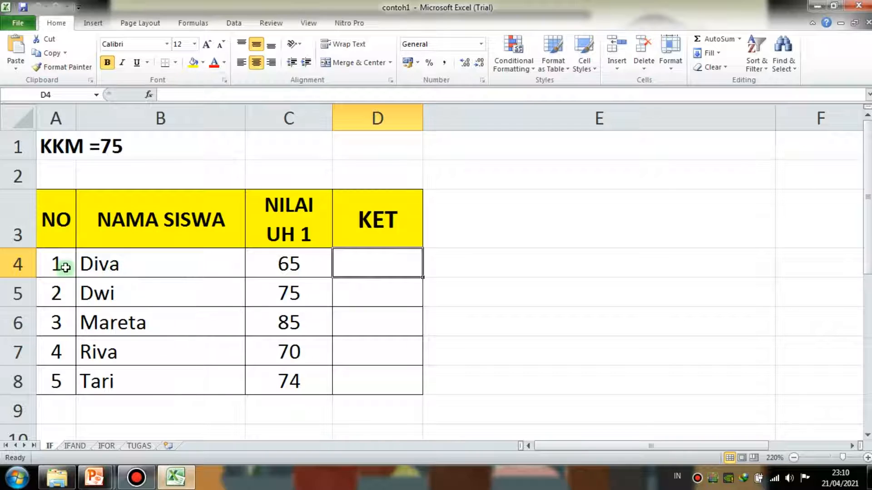
pyautogui.click(124, 266)
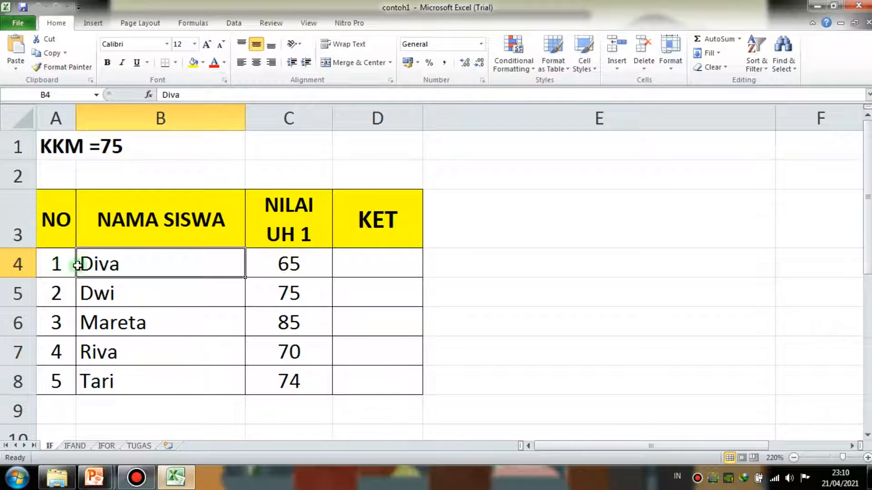
pyautogui.moveTo(69, 261); pyautogui.dragTo(354, 370)
pyautogui.click(352, 265)
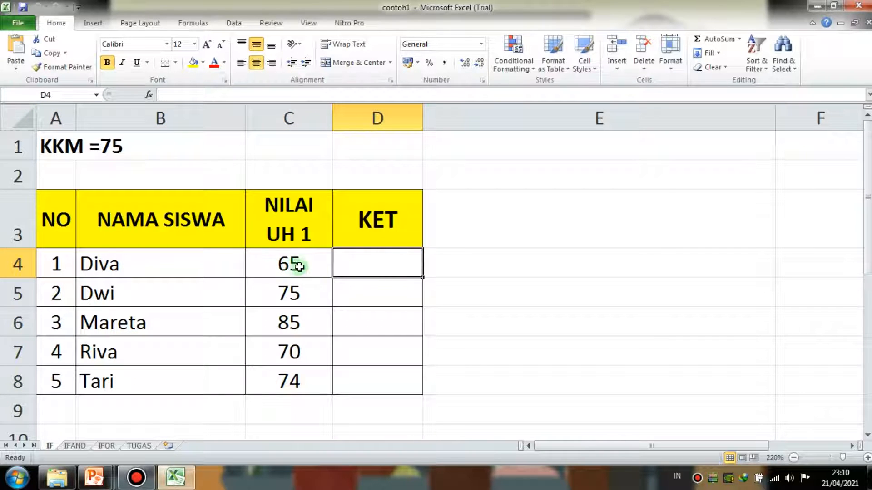
# - Begin an IF formula in D4 that tests whether the score in C4 is >=75
pyautogui.click(285, 263)
pyautogui.press('Right')
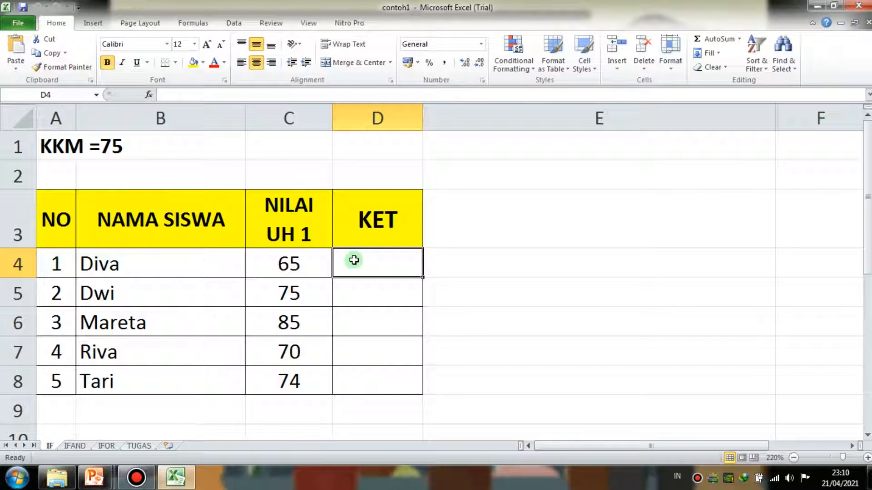
pyautogui.write('=')
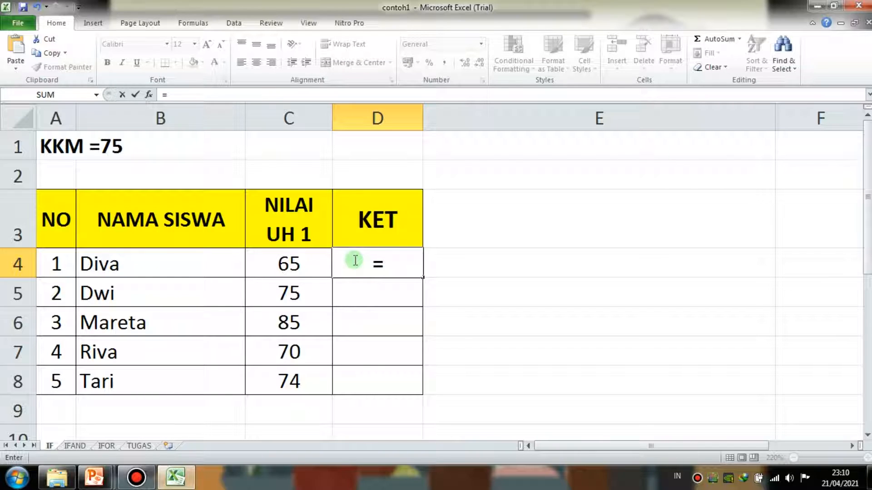
pyautogui.write('IF(')
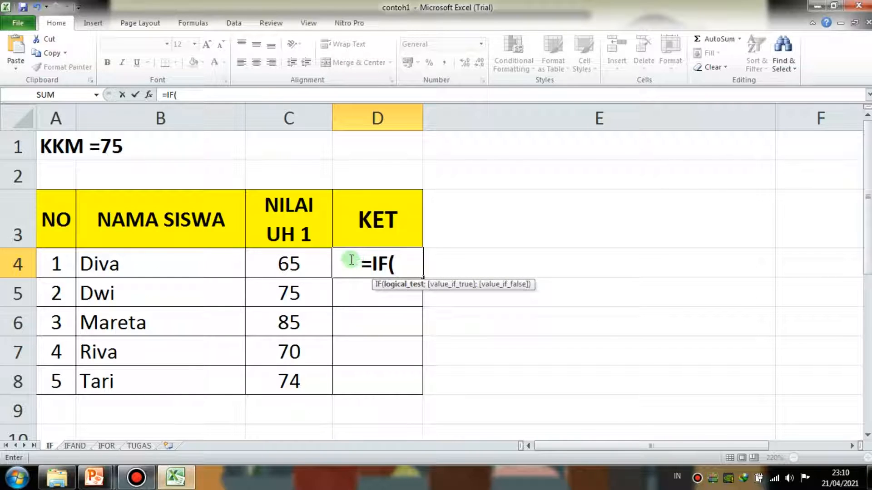
pyautogui.click(287, 260)
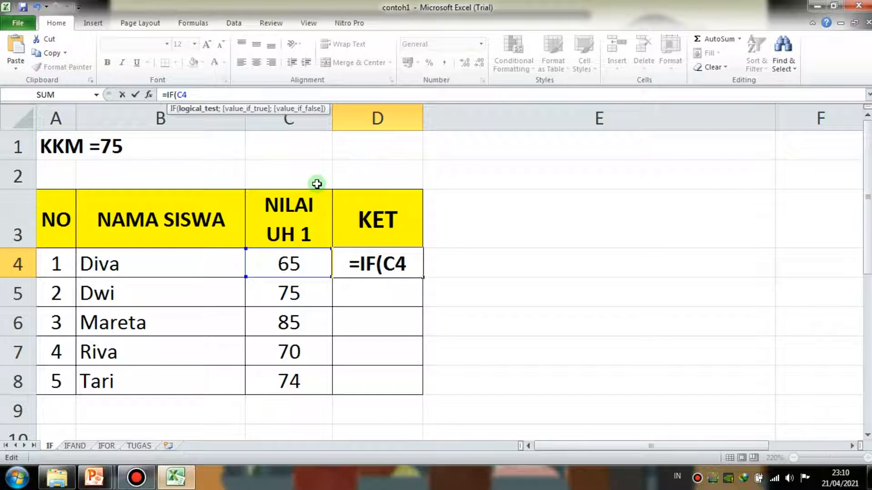
pyautogui.write('>')
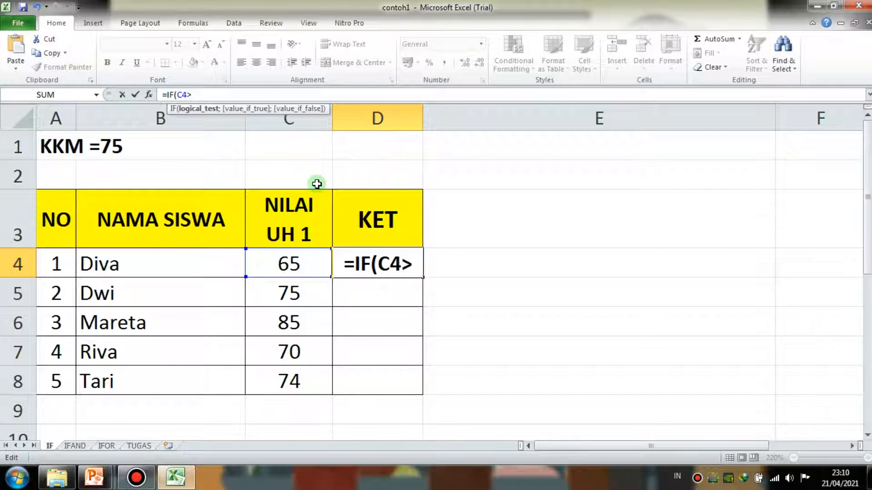
pyautogui.write('=75";')
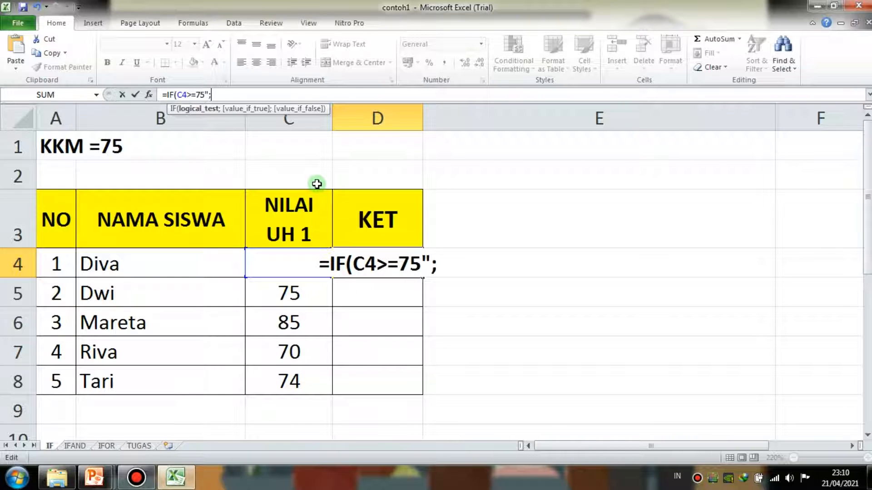
pyautogui.write('"')
pyautogui.press('BackSpace')
pyautogui.press('BackSpace')
pyautogui.press('BackSpace')
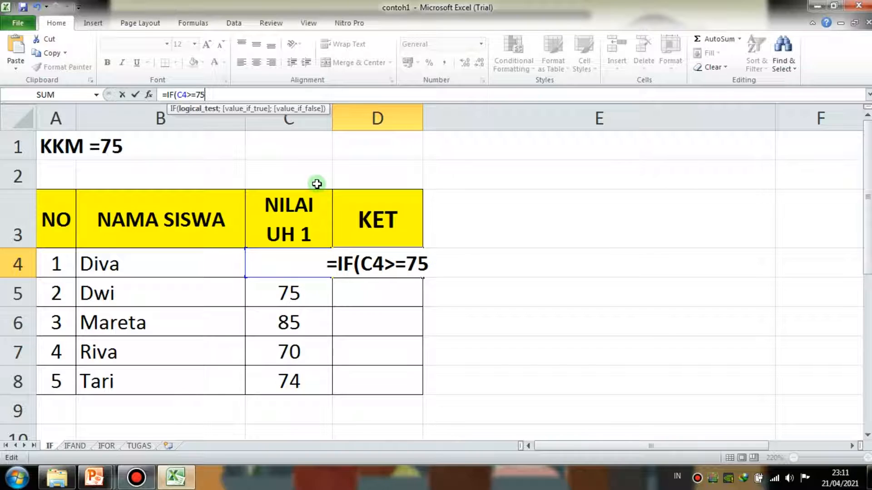
# - Complete the D4 formula so it returns "LULUS" when true and "REMIDI" when false
pyautogui.write(';"LULUS";')
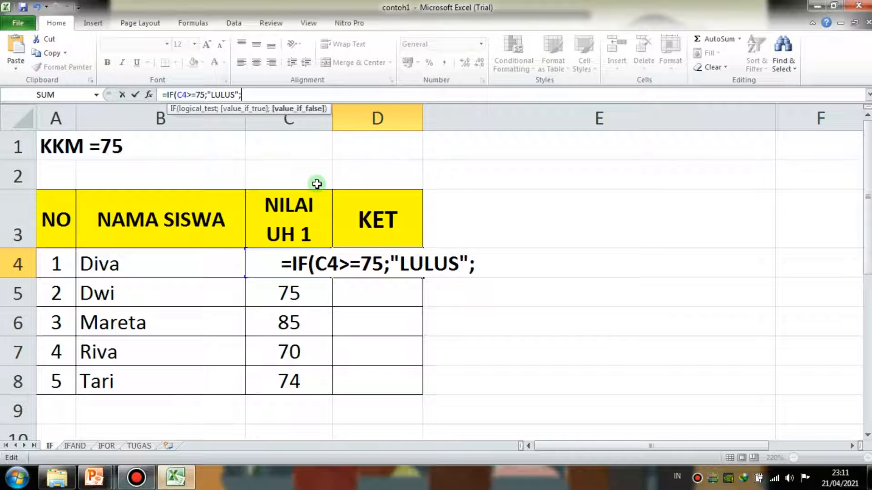
pyautogui.write('"')
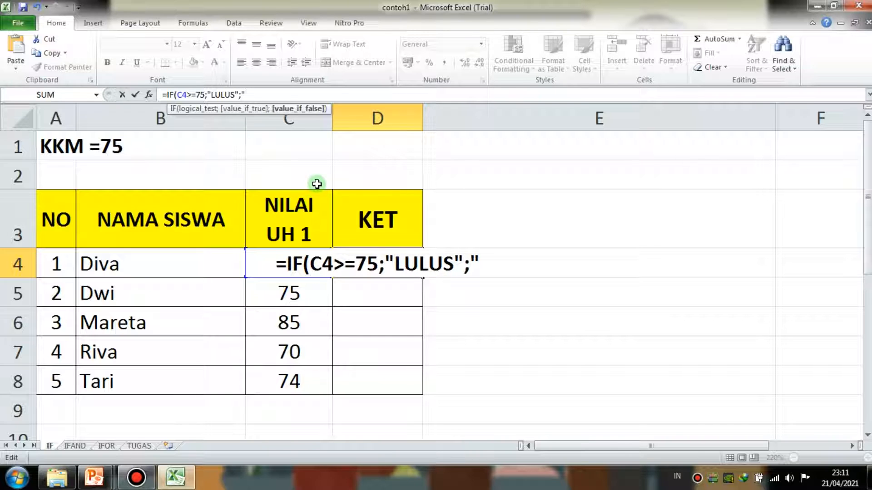
pyautogui.write('REMIDI')
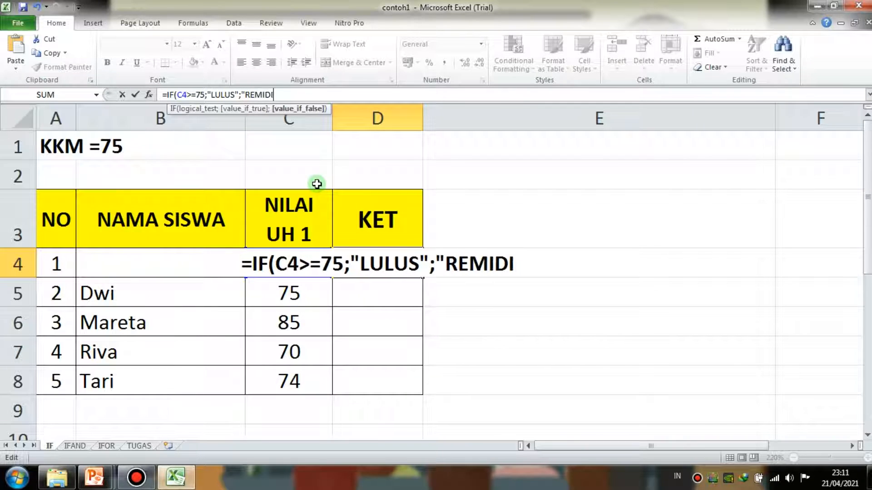
pyautogui.write('")')
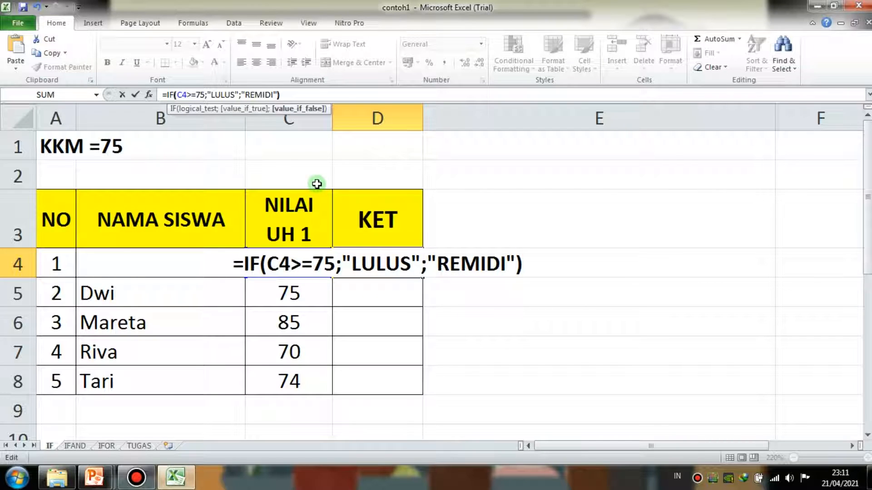
pyautogui.press('Return')
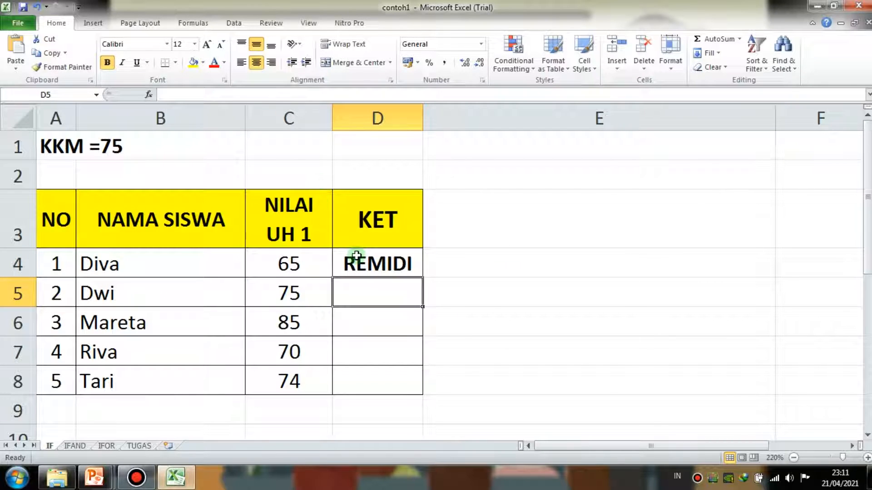
# - Review the IF formula in D4 and check its result against the score in C4 and the KKM value
pyautogui.click(356, 256)
pyautogui.click(300, 94)
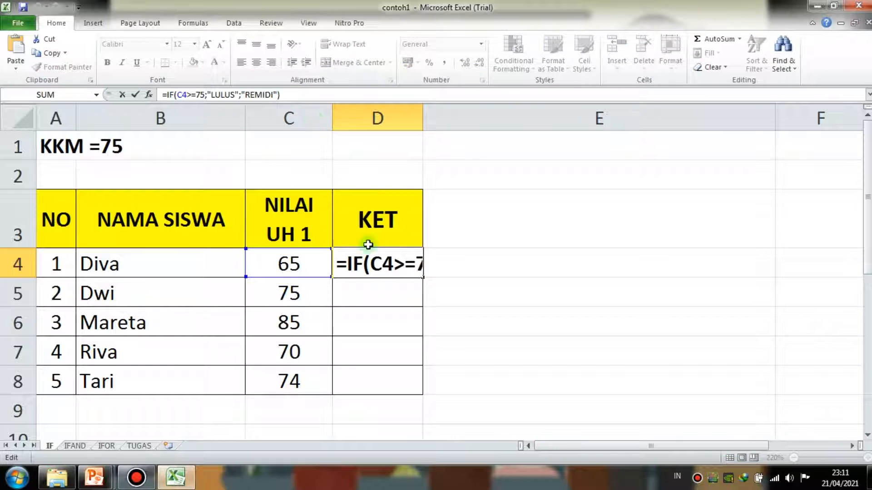
pyautogui.doubleClick(356, 263)
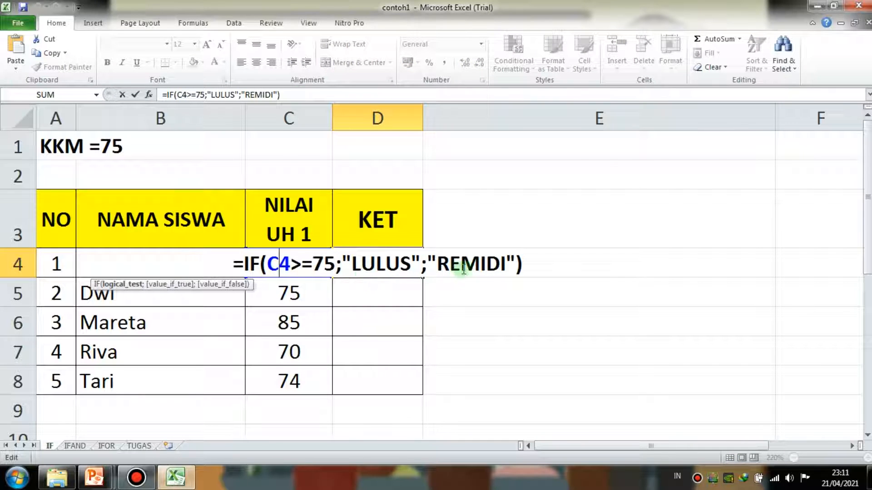
pyautogui.click(525, 264)
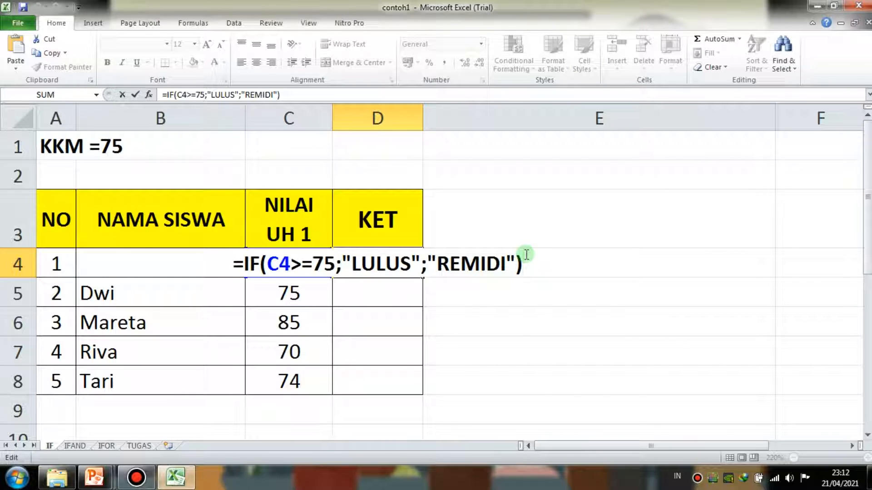
pyautogui.press('Return')
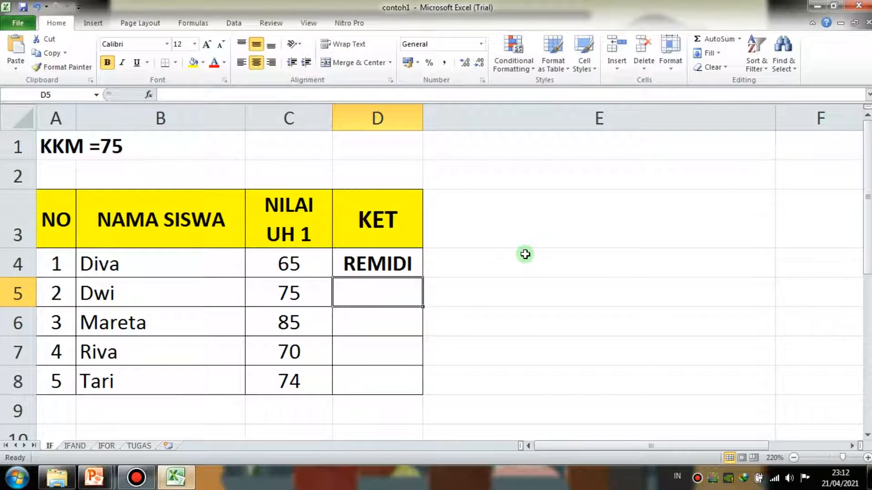
pyautogui.click(408, 257)
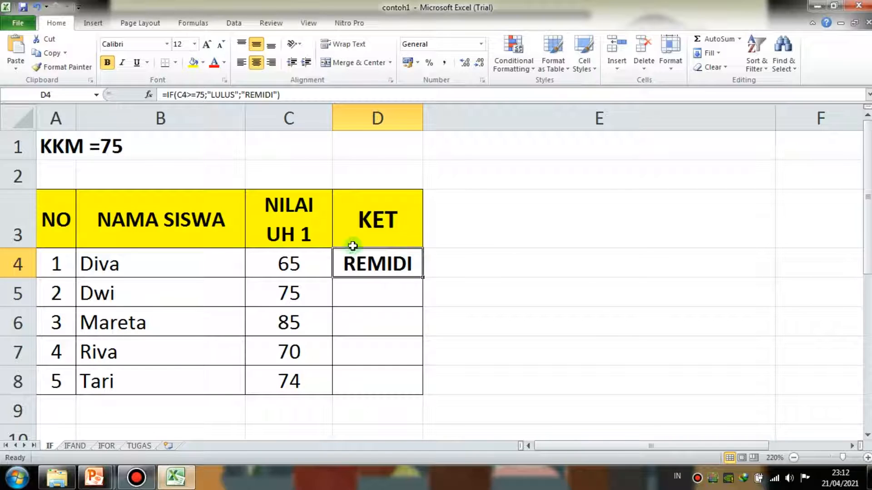
pyautogui.click(320, 269)
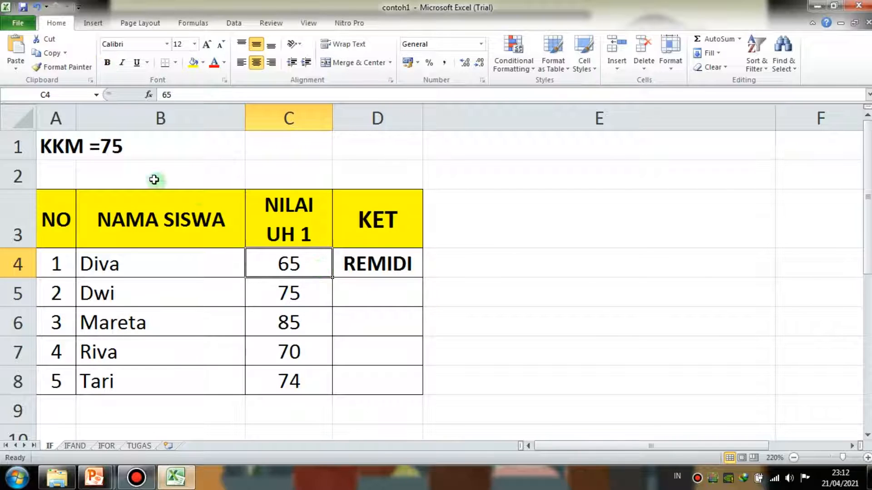
pyautogui.click(117, 154)
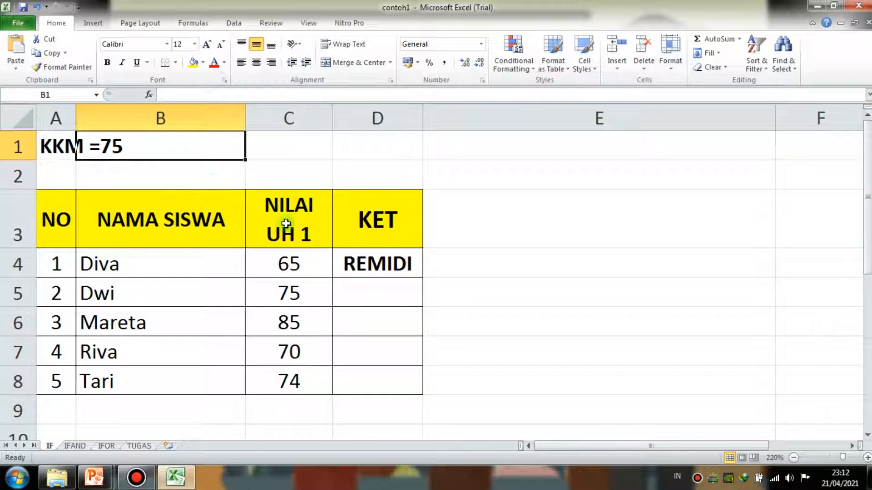
pyautogui.click(389, 257)
# - Begin an IF formula in D5 that tests whether the score in C5 is >=75
pyautogui.click(380, 294)
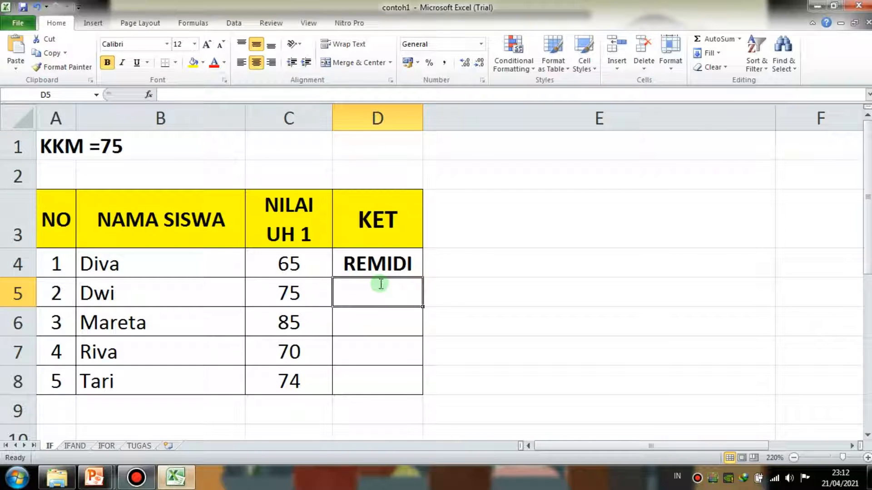
pyautogui.write('=IF(')
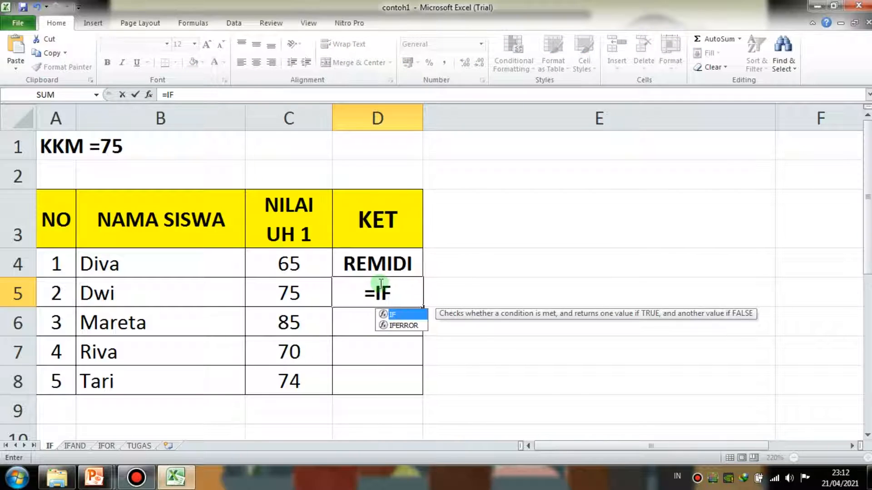
pyautogui.click(282, 282)
pyautogui.click(248, 93)
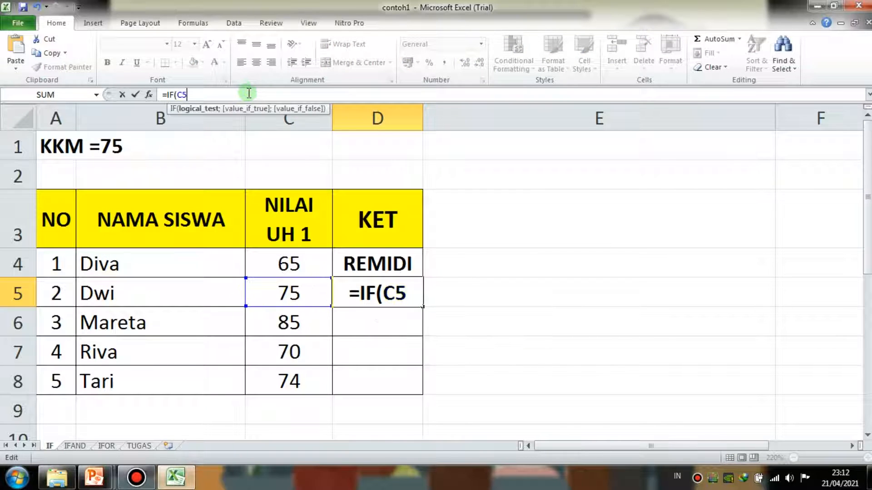
pyautogui.write('>')
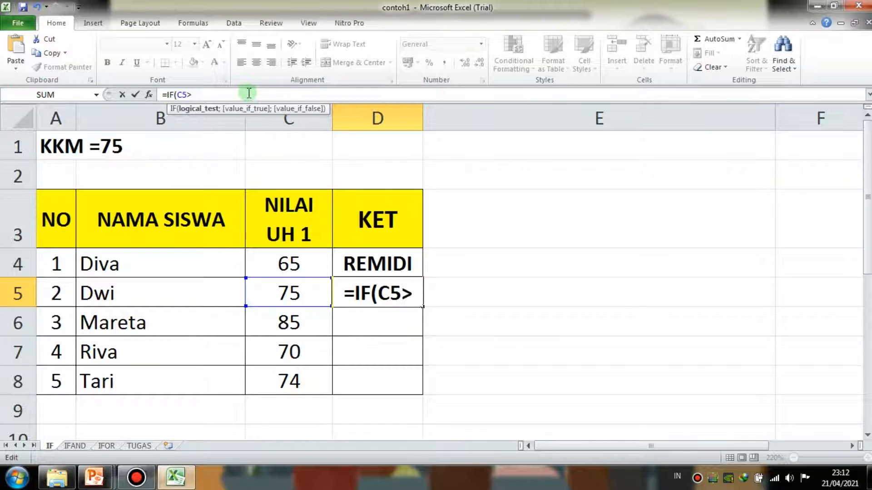
pyautogui.write('=')
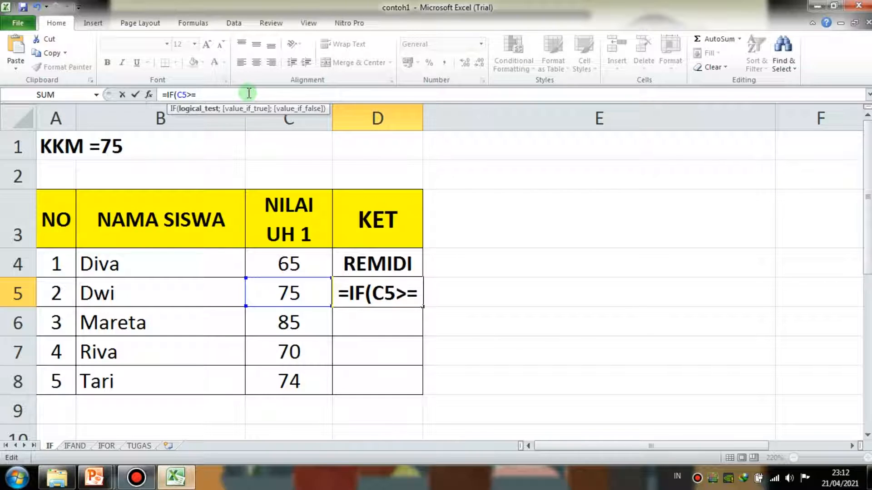
pyautogui.write('75;"LUL')
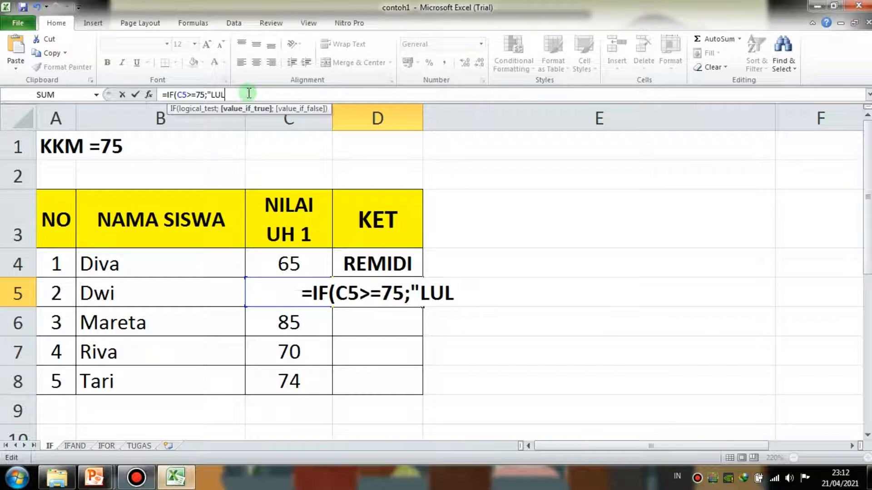
pyautogui.write('US"')
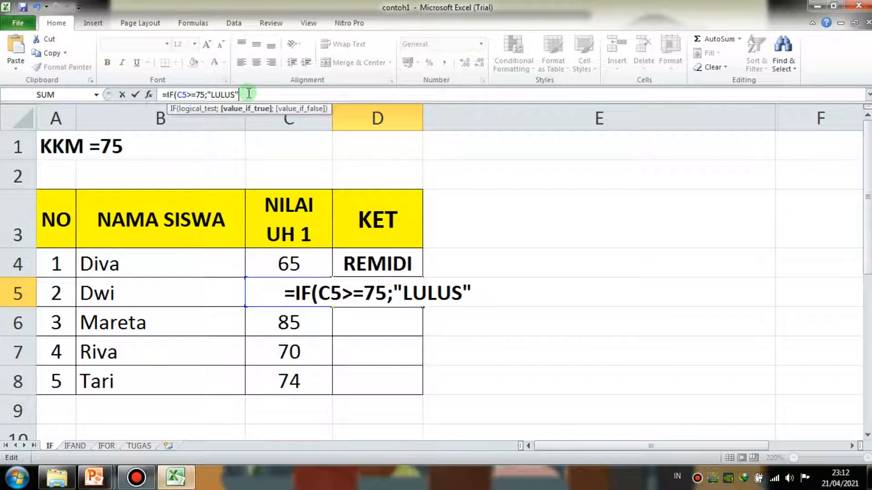
pyautogui.write(';"RE')
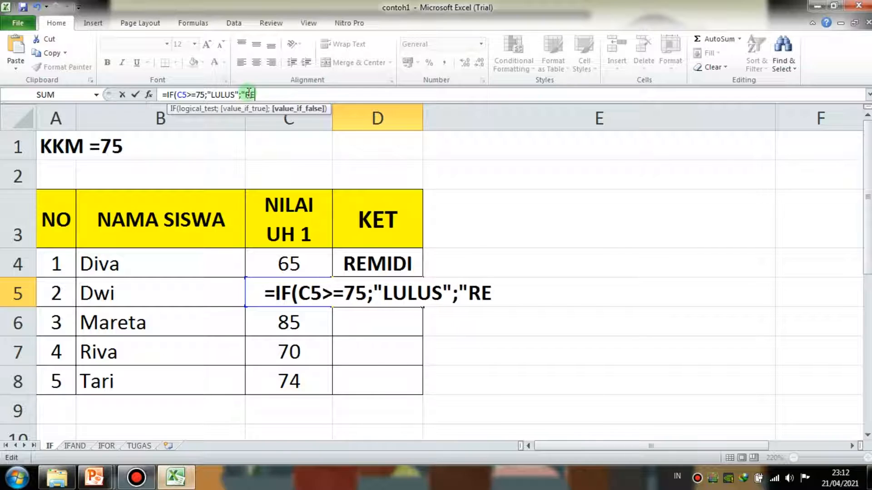
pyautogui.write("MIDI')")
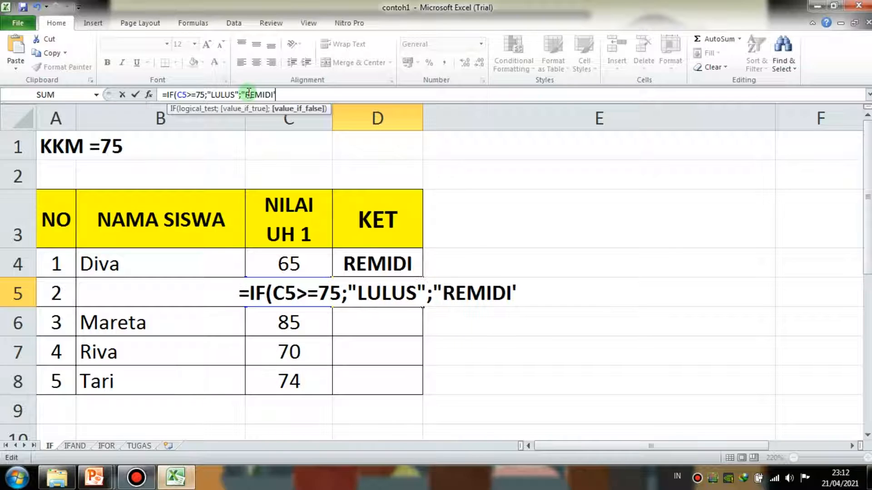
# - Complete the D5 formula with "LULUS" as the true result and "REMIDI" as the false result
pyautogui.press('BackSpace')
pyautogui.press('BackSpace')
pyautogui.write('")')
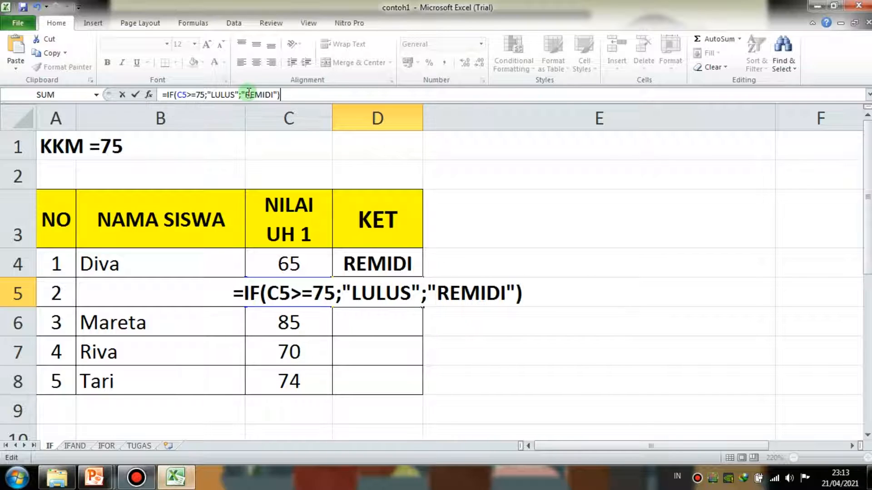
pyautogui.press('Return')
# - Compare the IF formulas in D4 and D5 and look at the third student's row
pyautogui.click(389, 290)
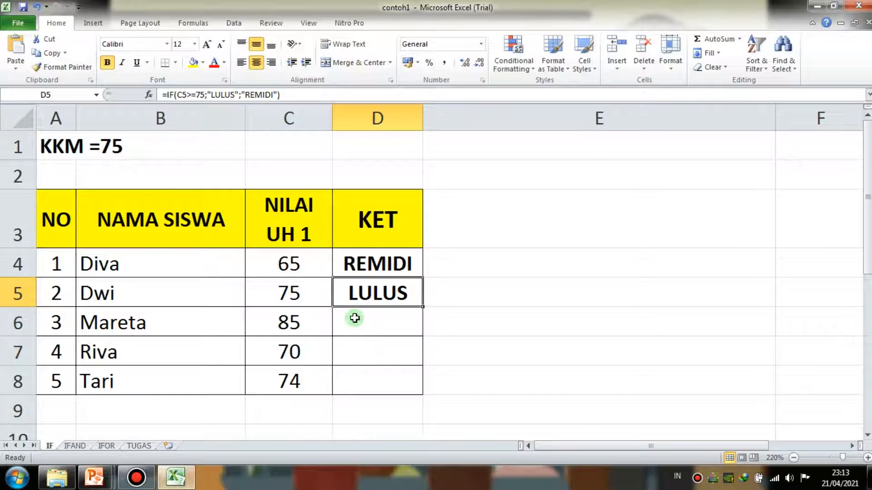
pyautogui.click(399, 260)
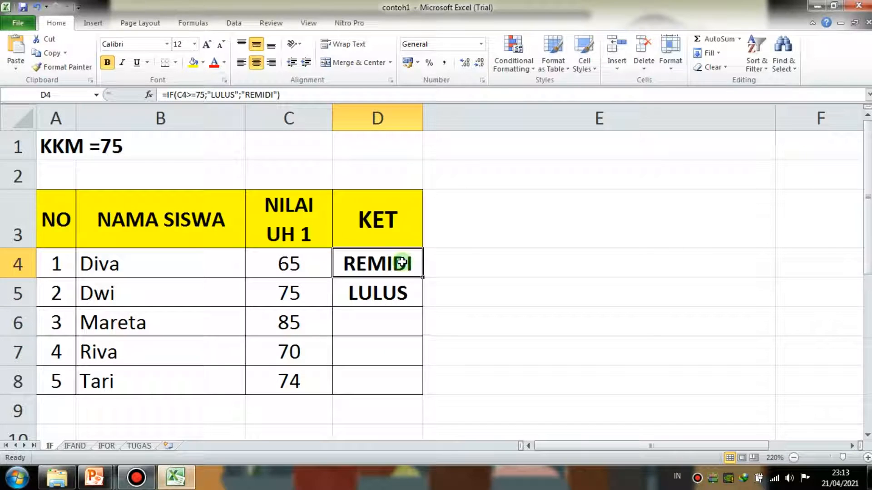
pyautogui.click(399, 311)
pyautogui.click(391, 263)
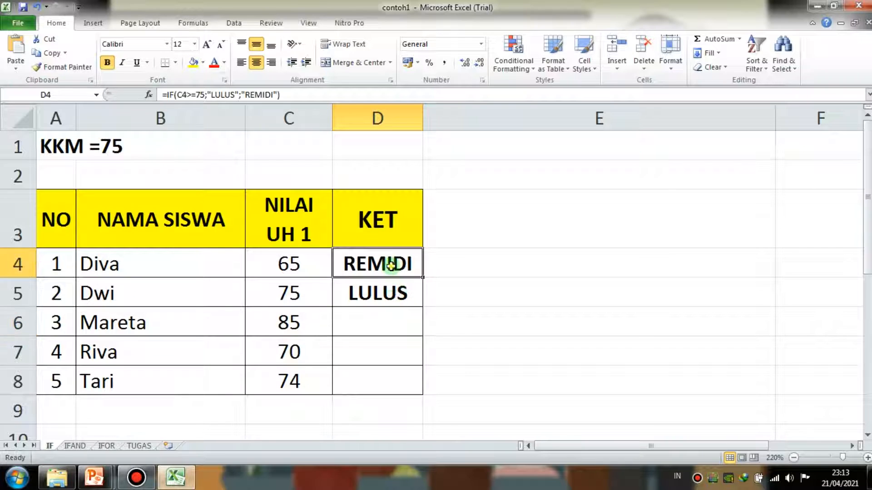
pyautogui.click(117, 323)
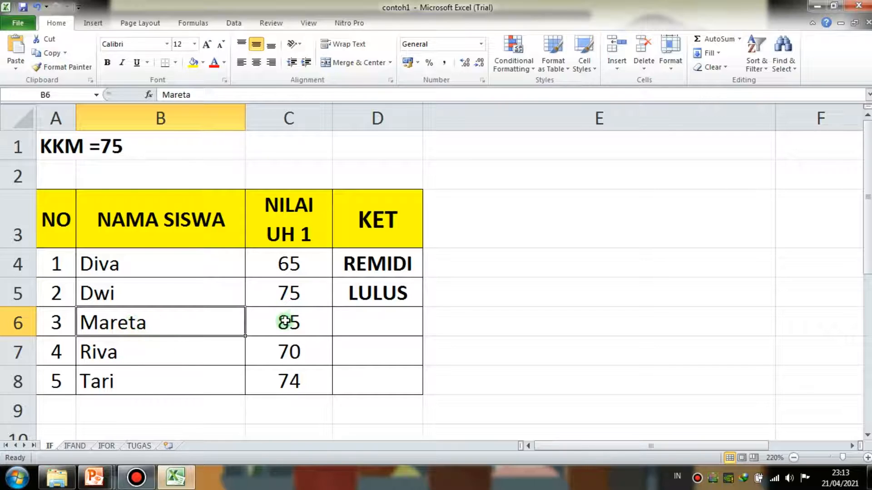
# - Review the empty KET cells D6 to D8 and the third student's row A6 to D6
pyautogui.click(350, 309)
pyautogui.moveTo(348, 313); pyautogui.dragTo(366, 384)
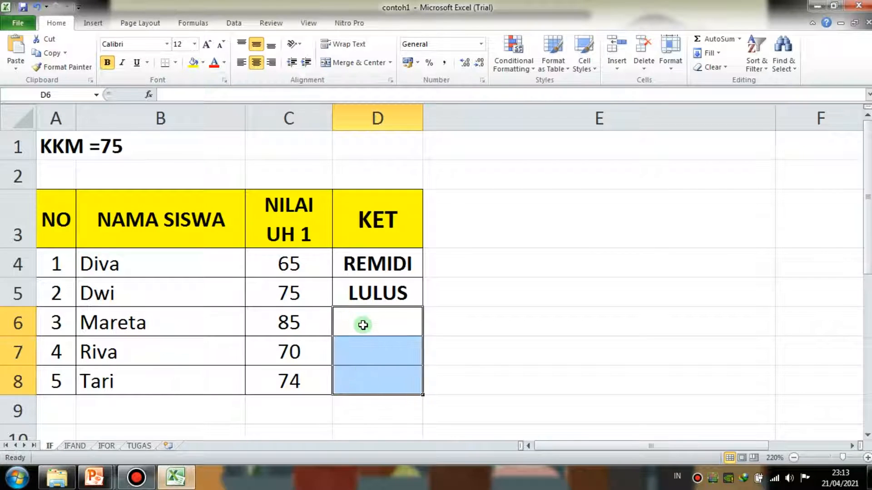
pyautogui.click(363, 325)
pyautogui.moveTo(363, 325); pyautogui.dragTo(362, 388)
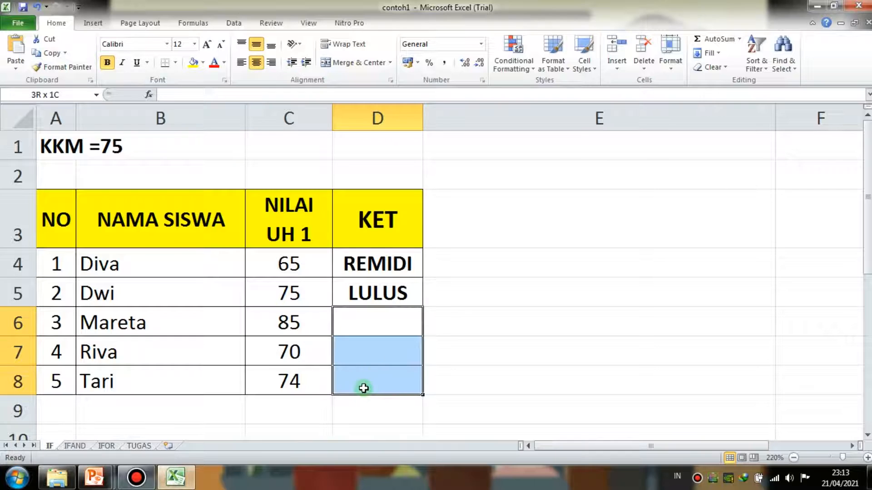
pyautogui.click(355, 315)
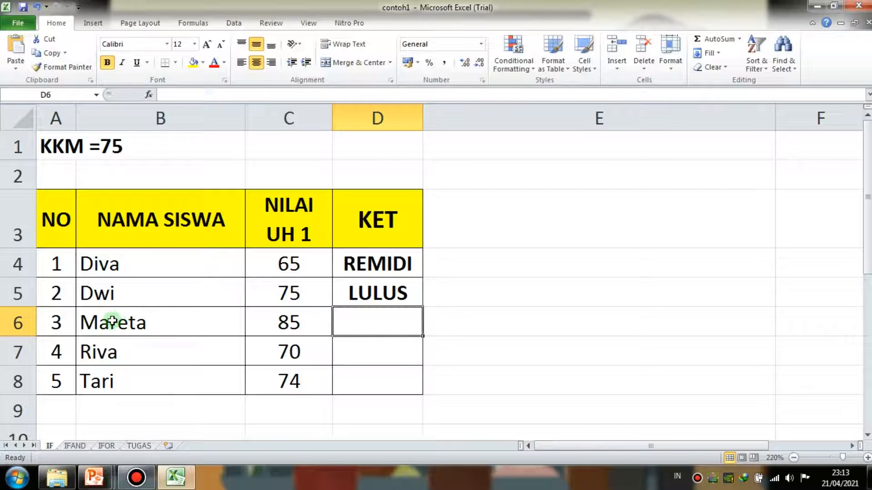
pyautogui.moveTo(54, 326); pyautogui.dragTo(362, 323)
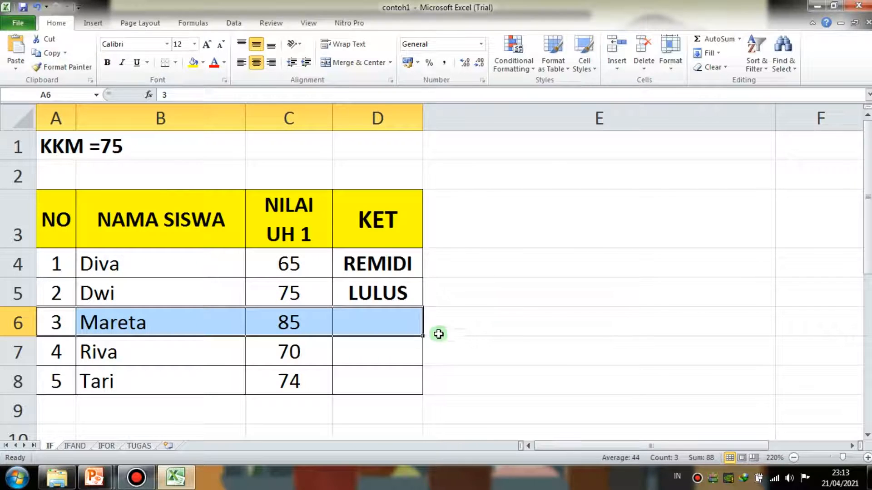
pyautogui.click(391, 370)
pyautogui.click(372, 405)
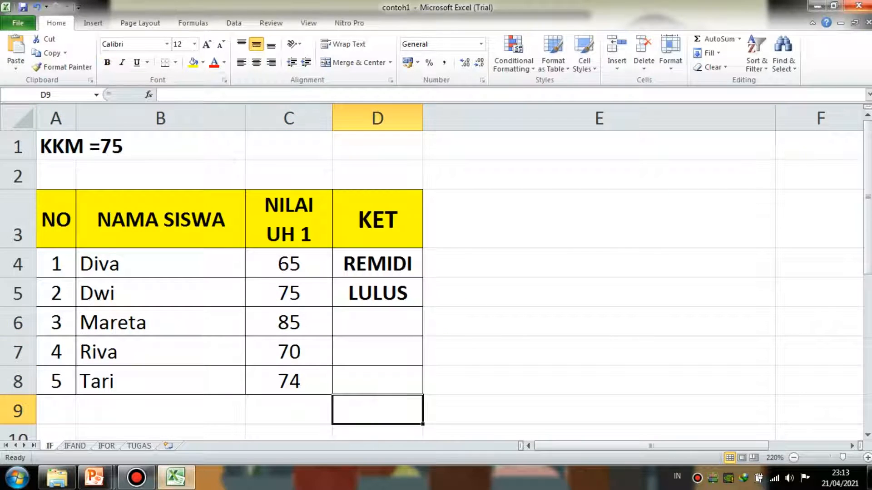
# - Close the contoh1.xlsx workbook and save its changes
pyautogui.click(860, 5)
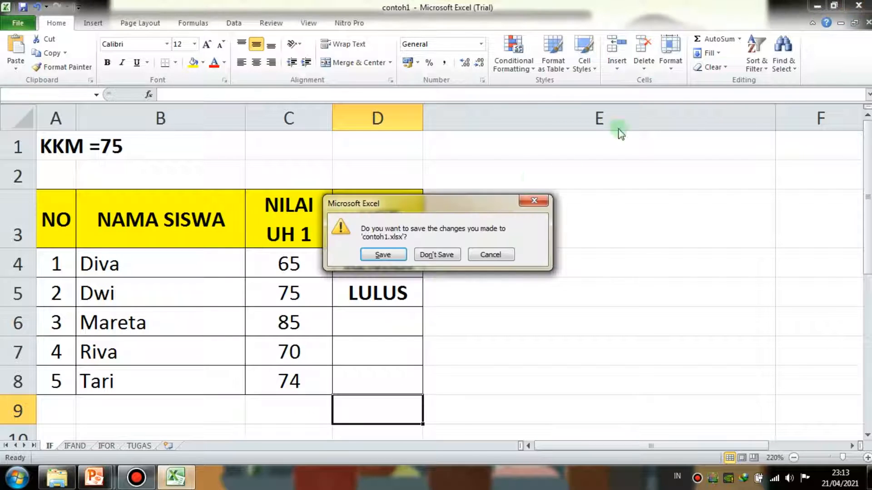
pyautogui.click(399, 251)
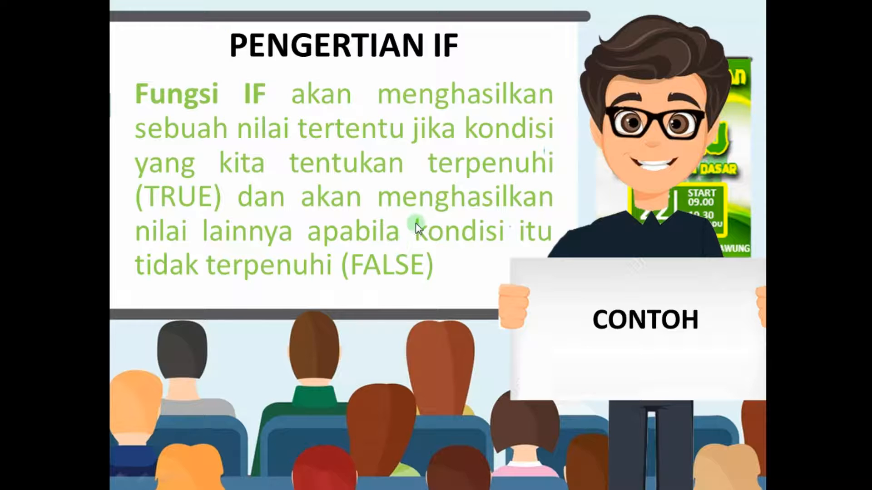
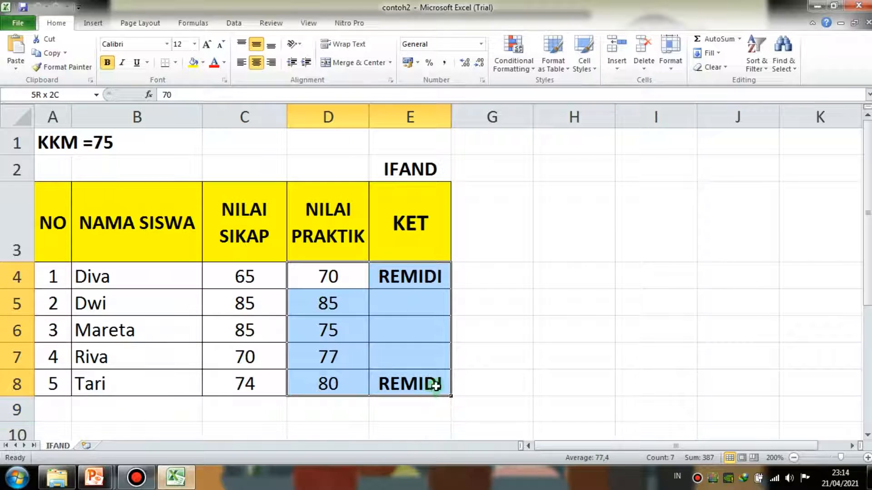
# - Clear the existing KET results from cells E4 to E8 under the IFAND heading
pyautogui.moveTo(419, 278); pyautogui.dragTo(422, 384)
pyautogui.press('Delete')
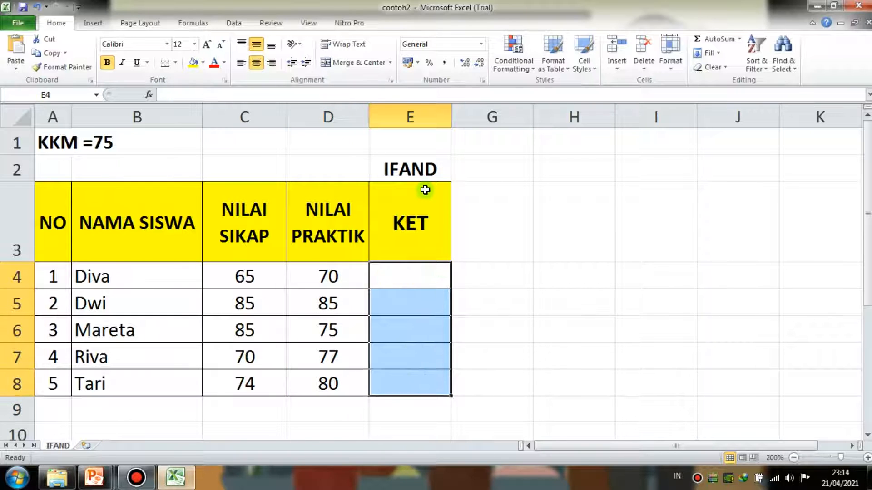
pyautogui.click(429, 168)
pyautogui.click(501, 223)
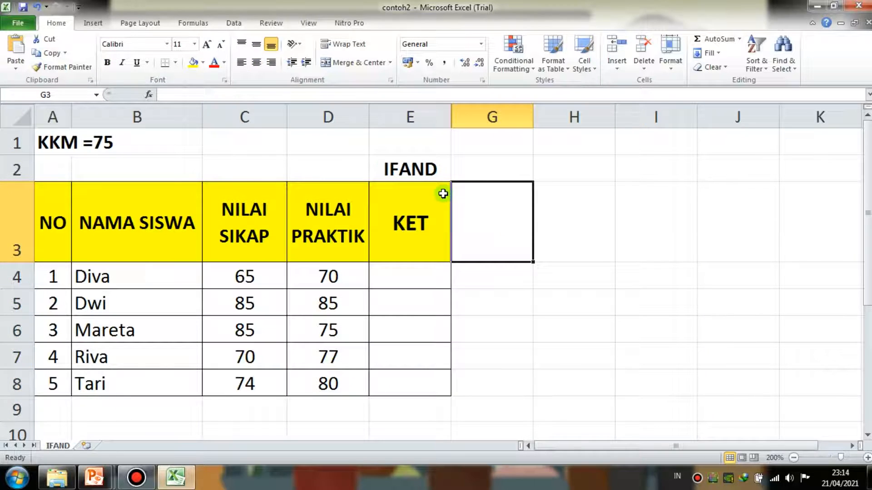
# - Review the NILAI SIKAP and NILAI PRAKTIK headings and the first student's scores in C4 and D4
pyautogui.click(249, 230)
pyautogui.click(333, 235)
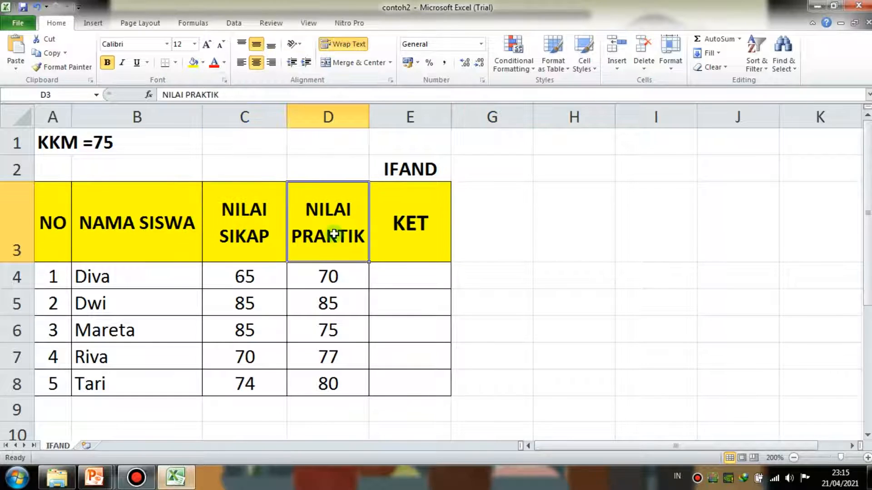
pyautogui.click(254, 277)
pyautogui.click(321, 277)
# - Start an IF formula with a nested AND test in the first student's KET cell E4
pyautogui.click(394, 277)
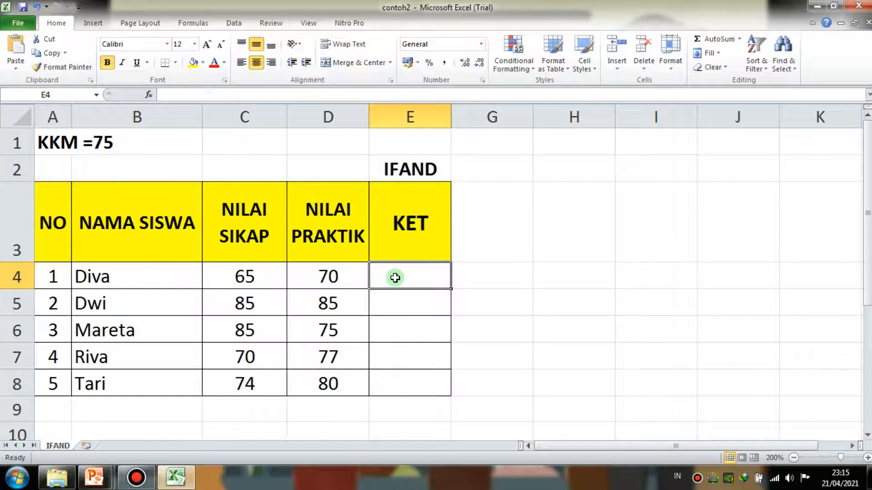
pyautogui.write('=IF')
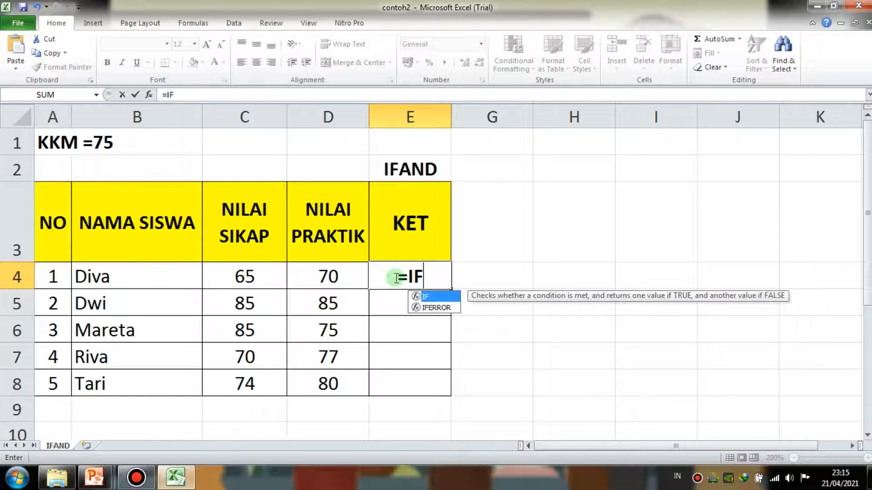
pyautogui.write('(')
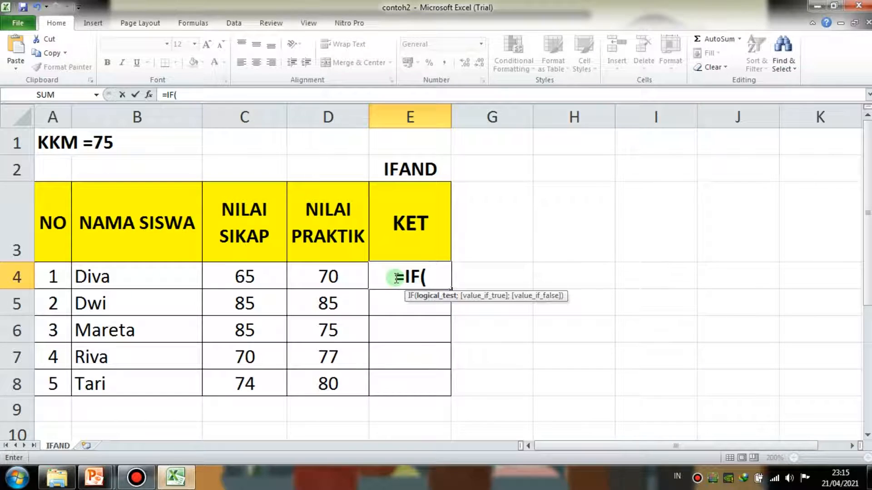
pyautogui.write('AND')
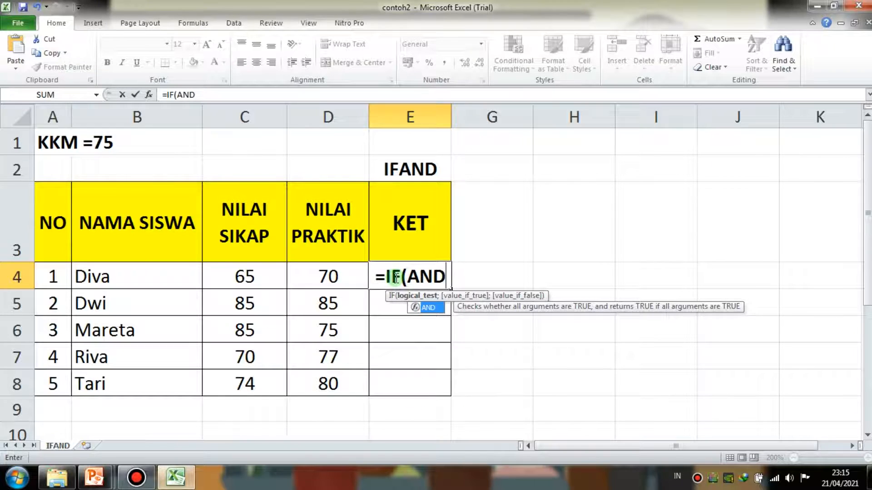
pyautogui.write('(')
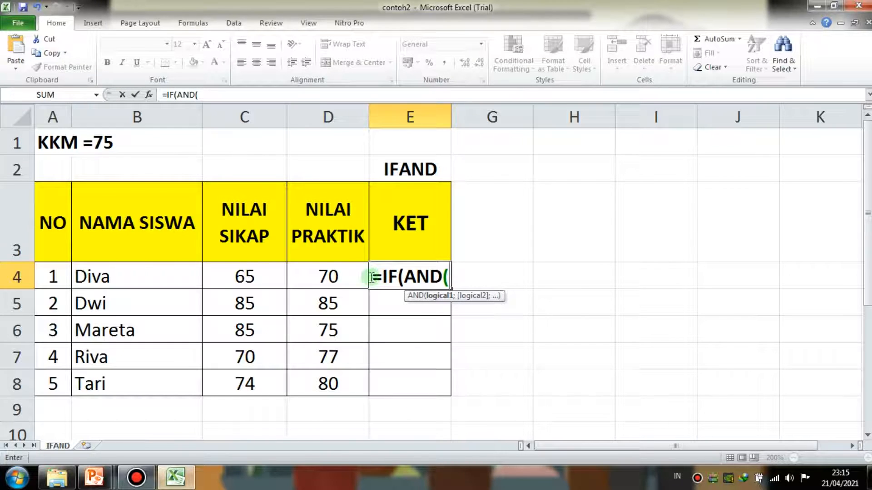
# - Add the two conditions C4>=75 and D4>=75 to the AND test of the E4 formula
pyautogui.click(266, 278)
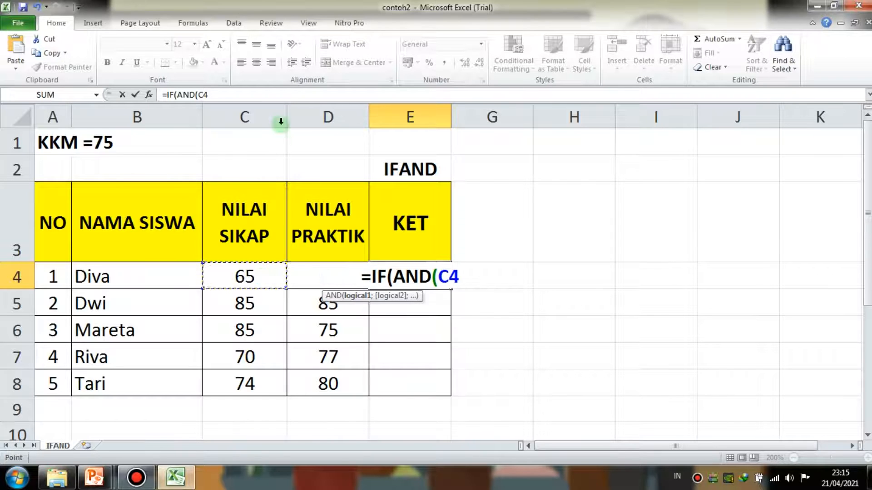
pyautogui.click(288, 93)
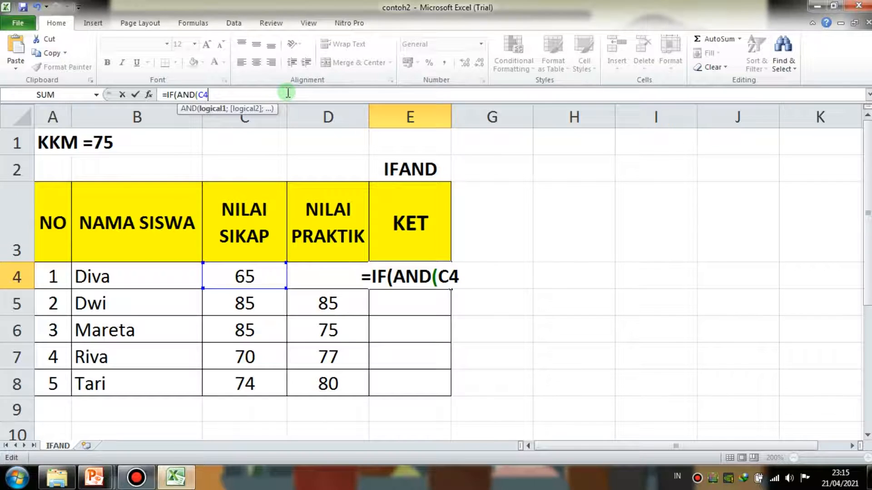
pyautogui.write('>=')
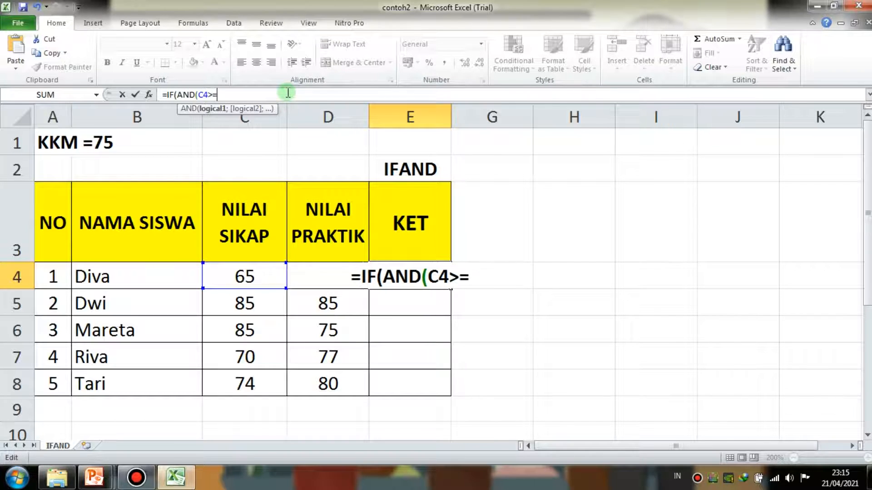
pyautogui.write('75')
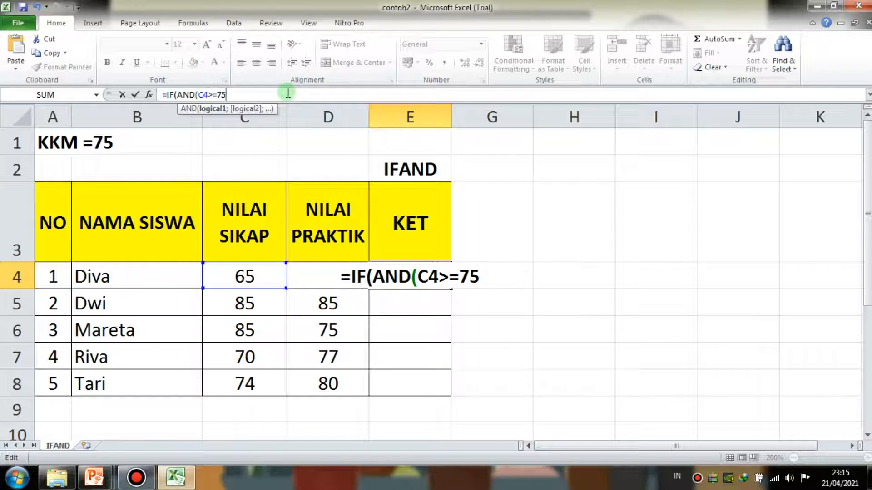
pyautogui.write(';')
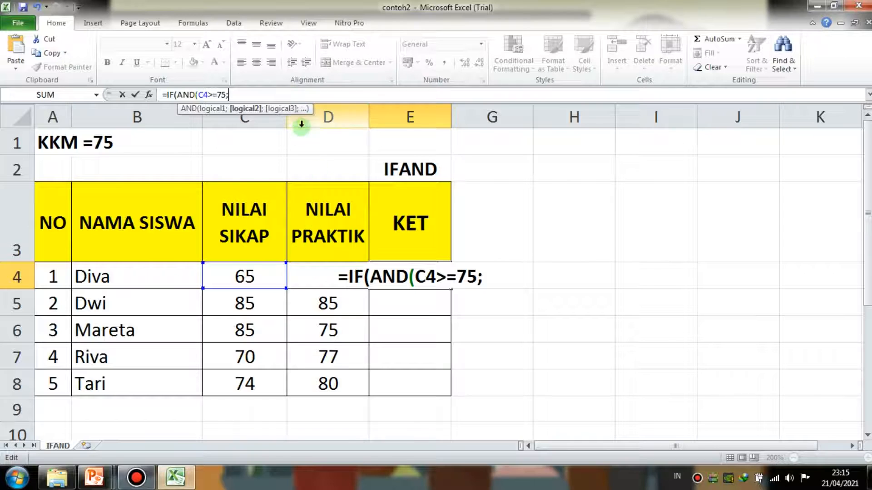
pyautogui.write('d')
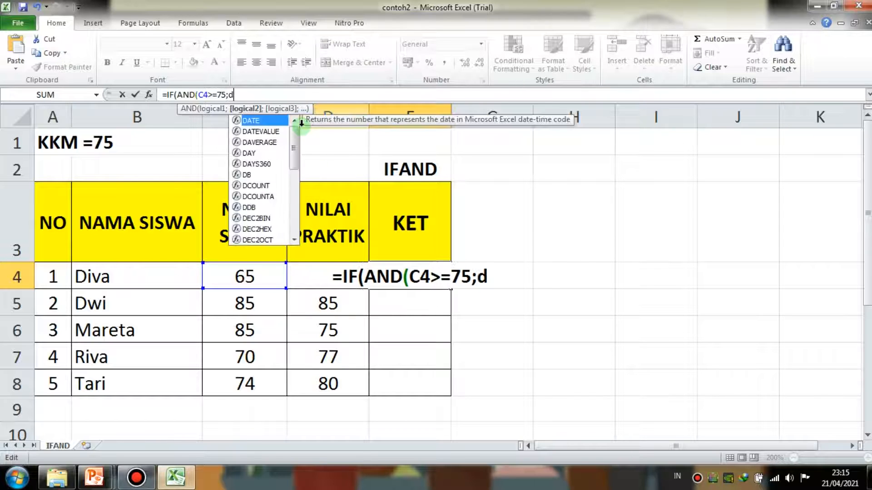
pyautogui.write('4')
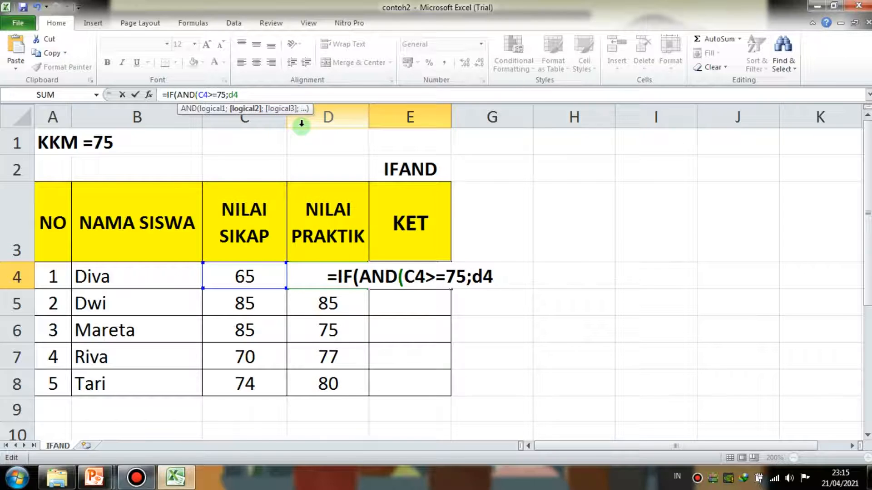
pyautogui.write('>=75')
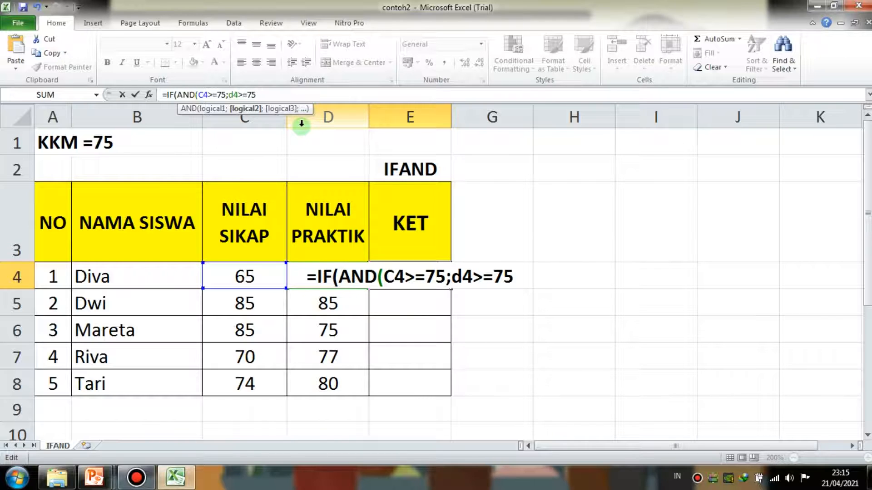
pyautogui.write(';')
pyautogui.write('"L')
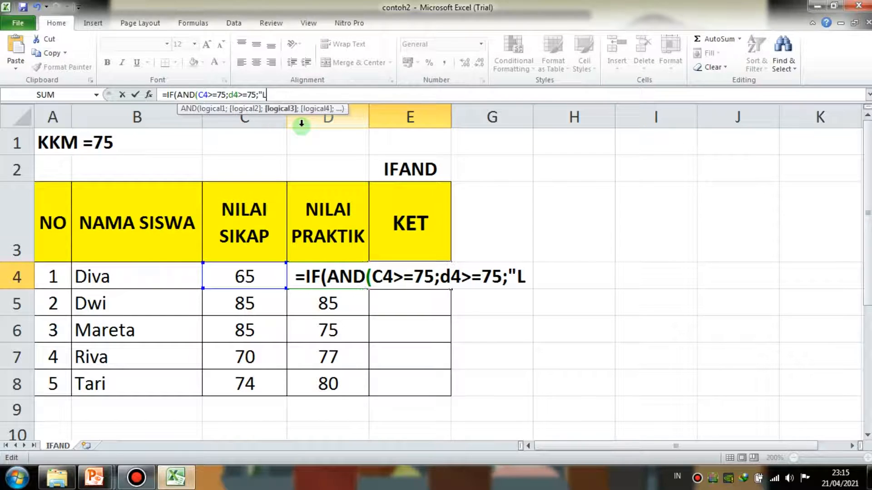
pyautogui.write('ULUS";"')
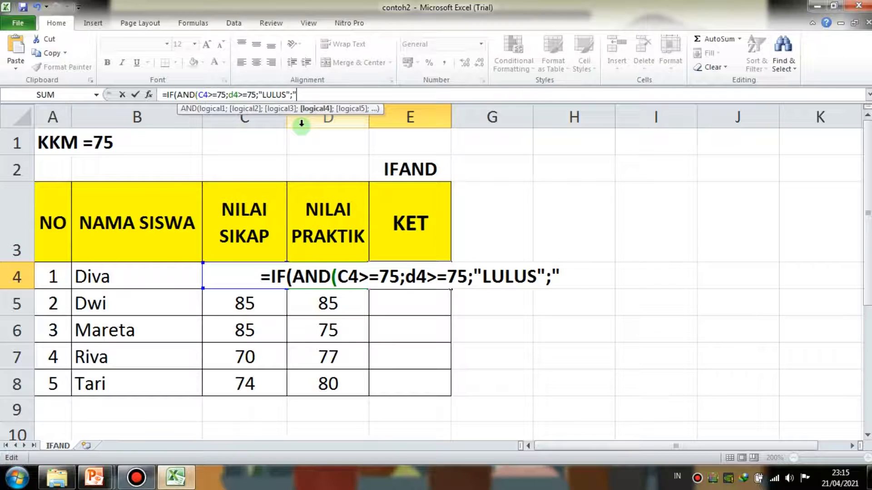
pyautogui.write('REMI')
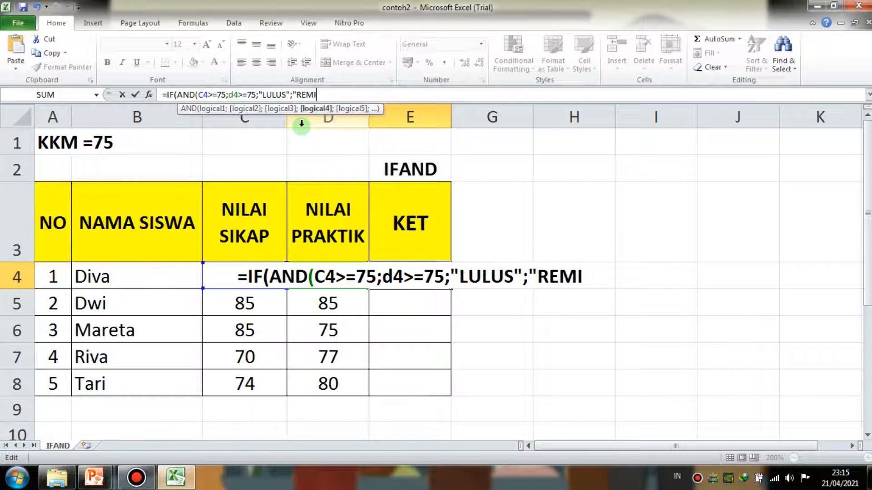
pyautogui.write('DI")')
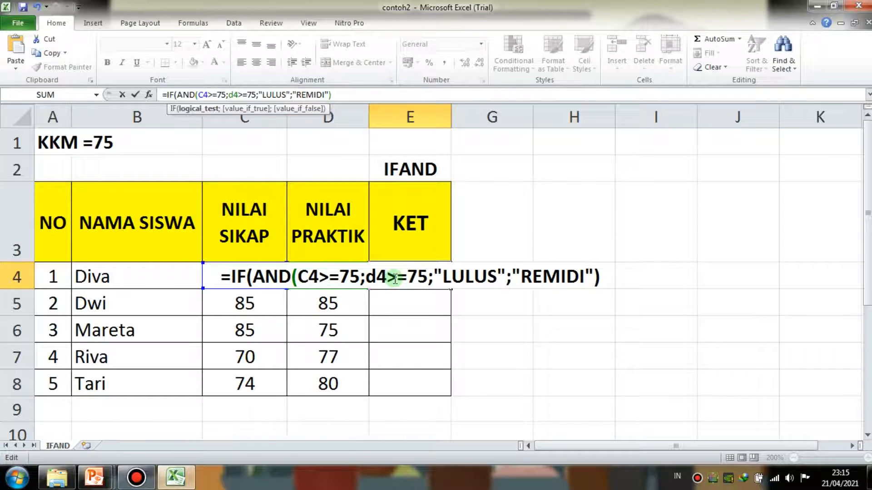
# - Close the AND test with a parenthesis after the D4>=75 condition and enter the E4 formula
pyautogui.click(428, 273)
pyautogui.write(')')
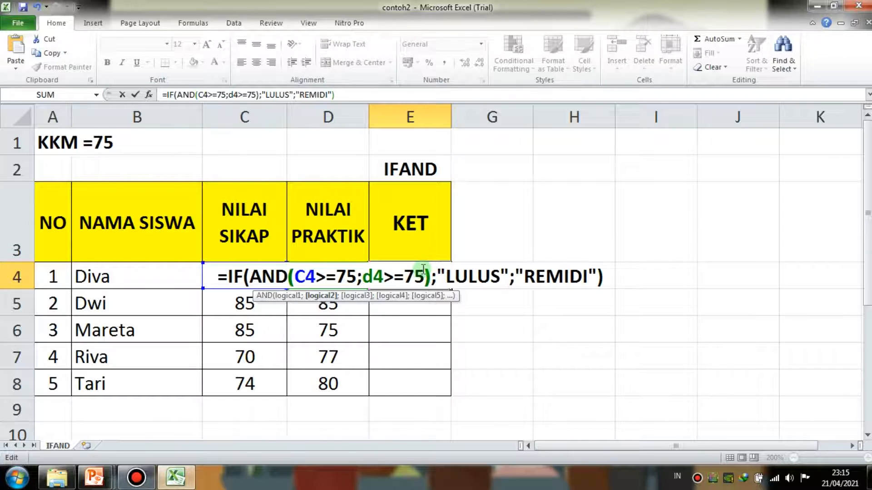
pyautogui.click(600, 273)
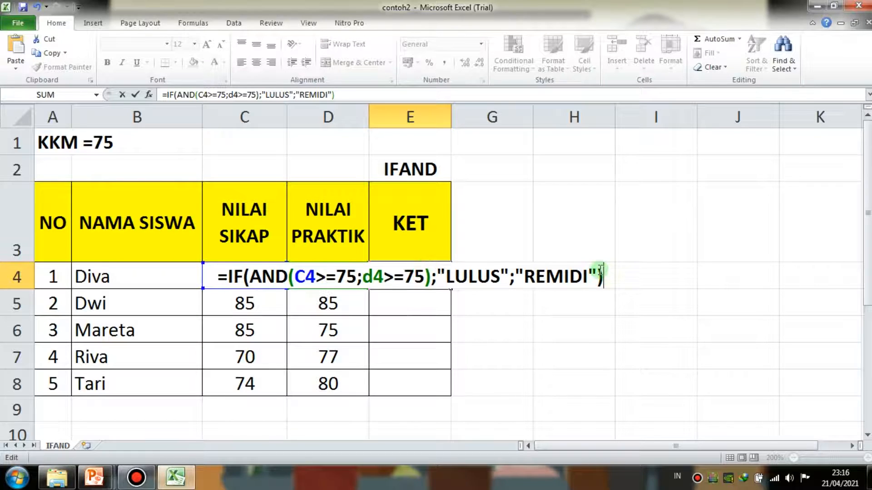
pyautogui.press('Return')
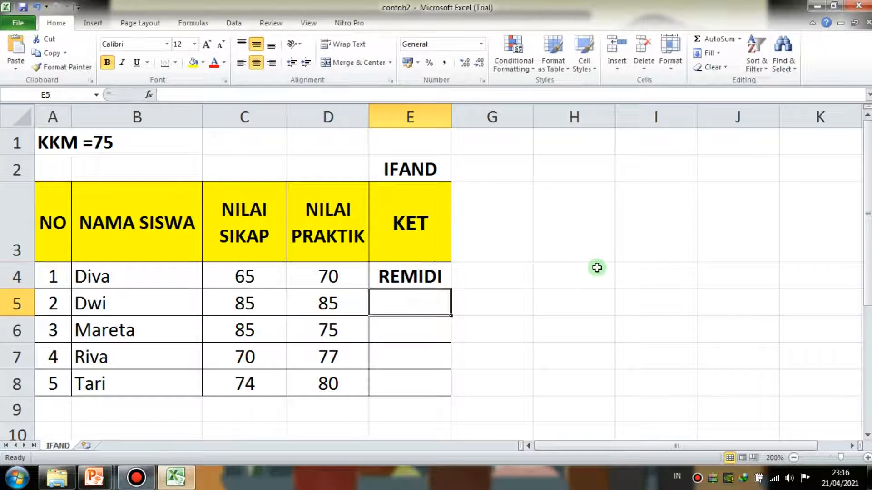
# - Compare the result in E4 with the first student's scores in C4 and D4 and the KKM
pyautogui.click(430, 279)
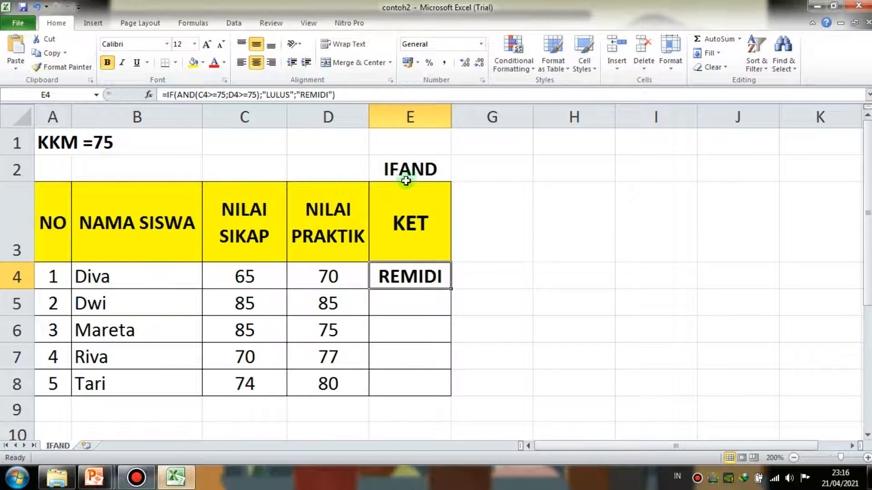
pyautogui.click(269, 273)
pyautogui.moveTo(269, 273); pyautogui.dragTo(323, 275)
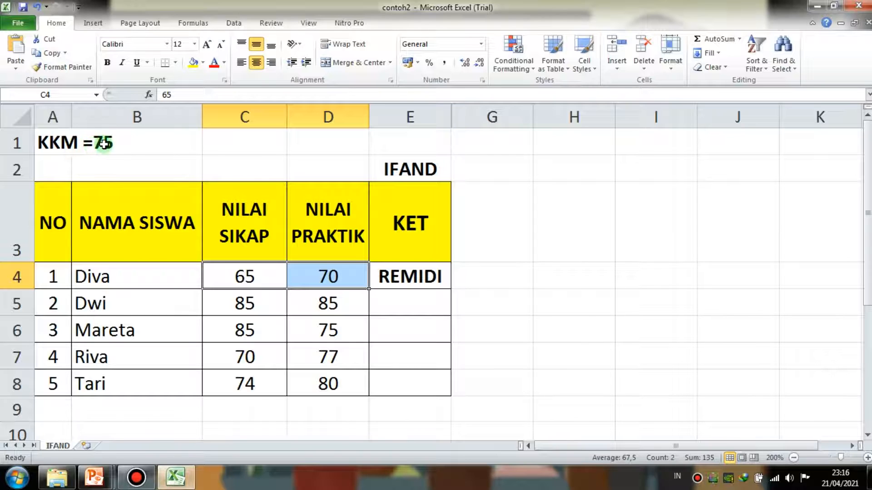
pyautogui.click(402, 277)
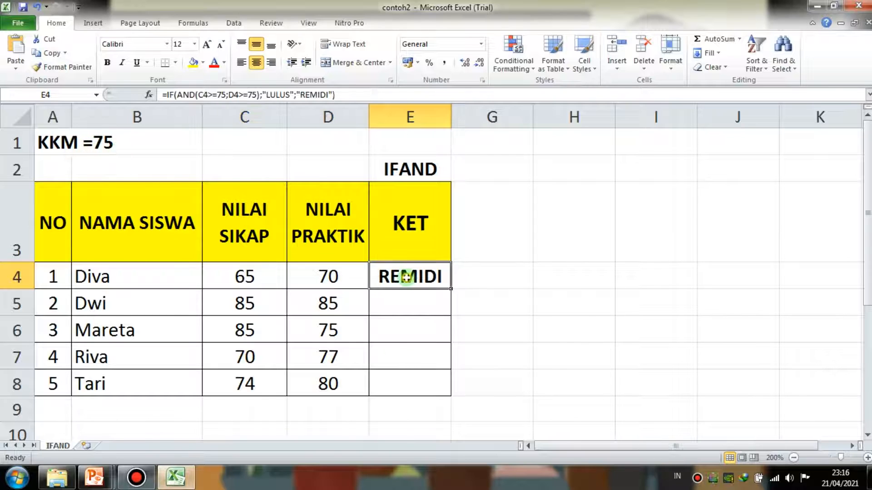
# - Open the E4 formula for editing and examine its opening IF function
pyautogui.click(315, 94)
pyautogui.doubleClick(416, 275)
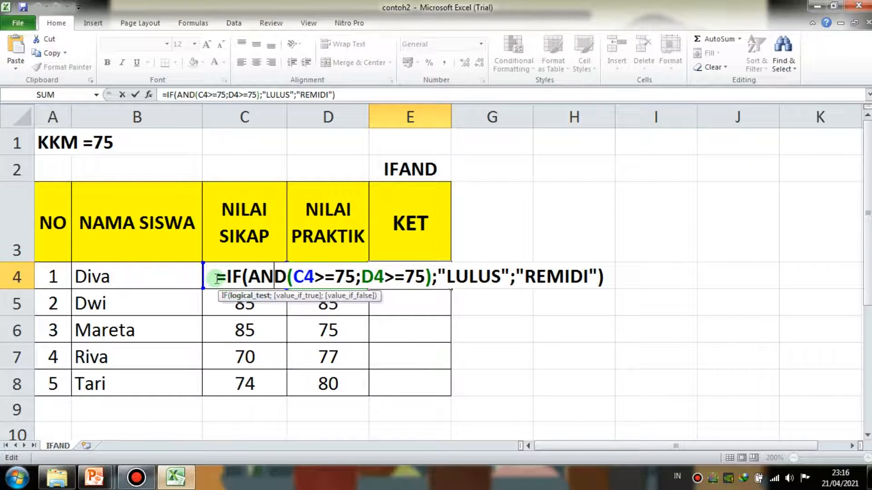
pyautogui.moveTo(226, 277); pyautogui.dragTo(241, 277)
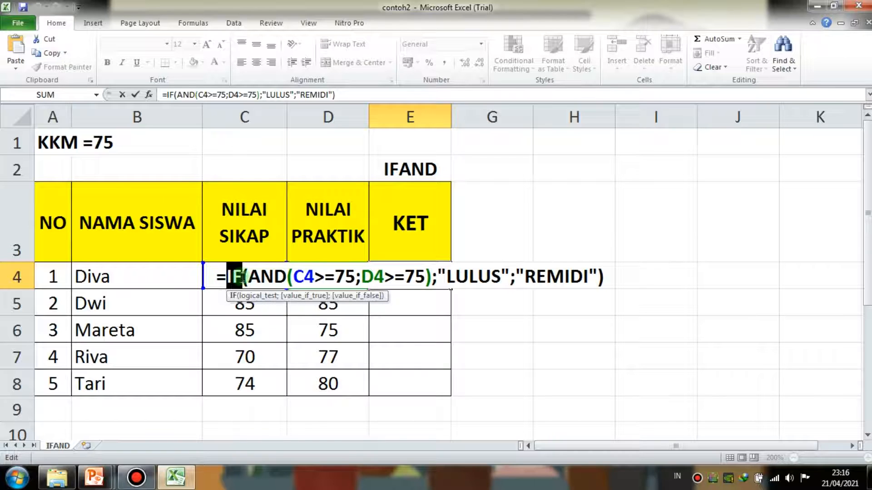
pyautogui.click(248, 277)
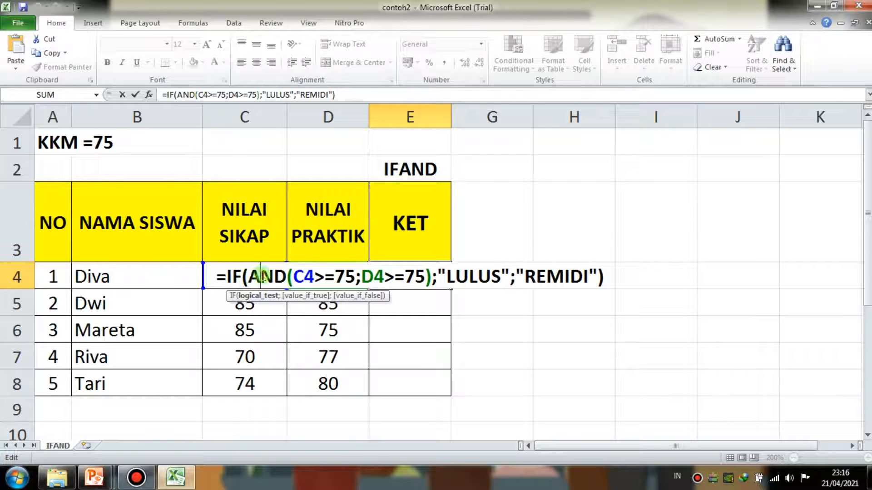
pyautogui.click(222, 277)
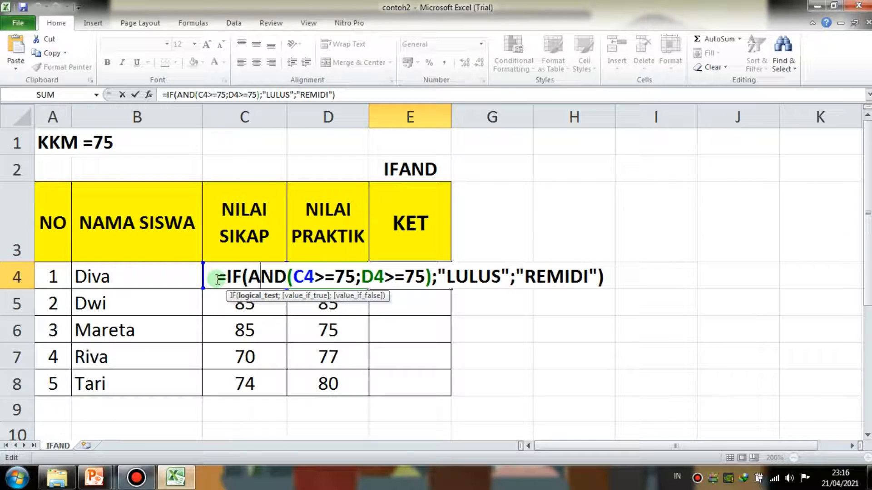
pyautogui.moveTo(218, 279); pyautogui.dragTo(243, 279)
pyautogui.click(244, 280)
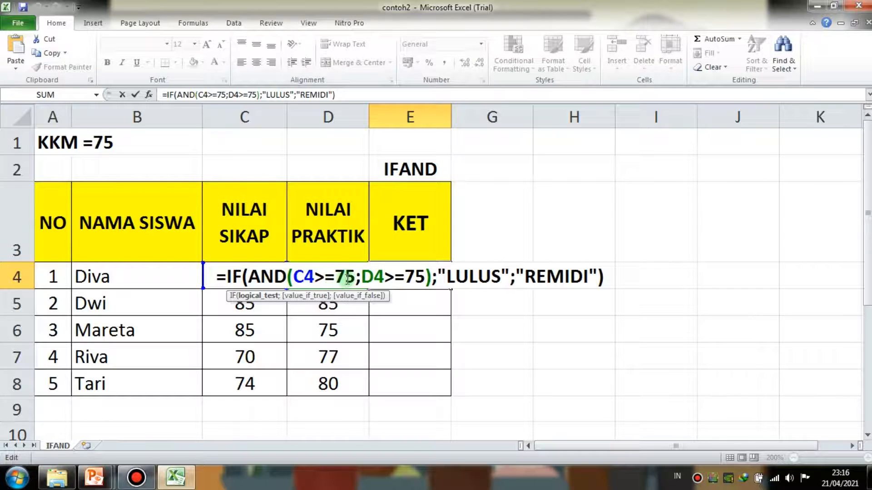
# - Examine the AND test, the parentheses, and the "LULUS" and "REMIDI" results in the E4 formula
pyautogui.moveTo(249, 276); pyautogui.dragTo(282, 276)
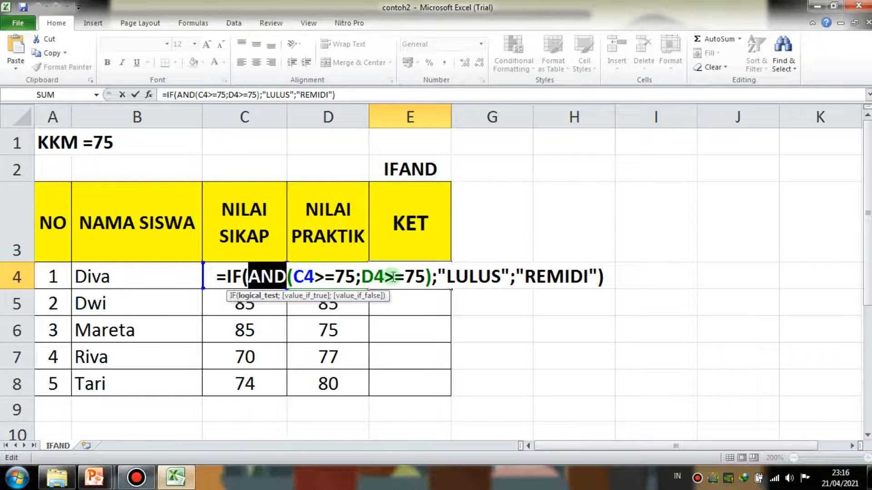
pyautogui.click(426, 275)
pyautogui.click(432, 276)
pyautogui.moveTo(447, 276); pyautogui.dragTo(499, 276)
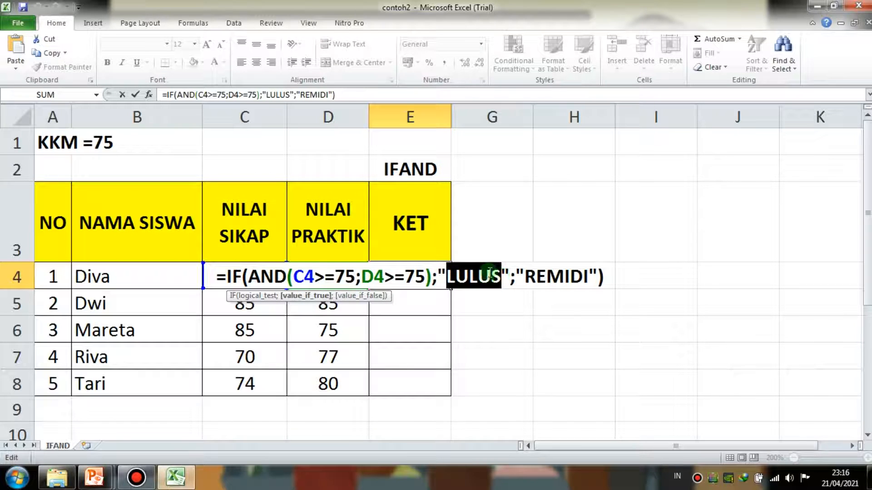
pyautogui.click(511, 275)
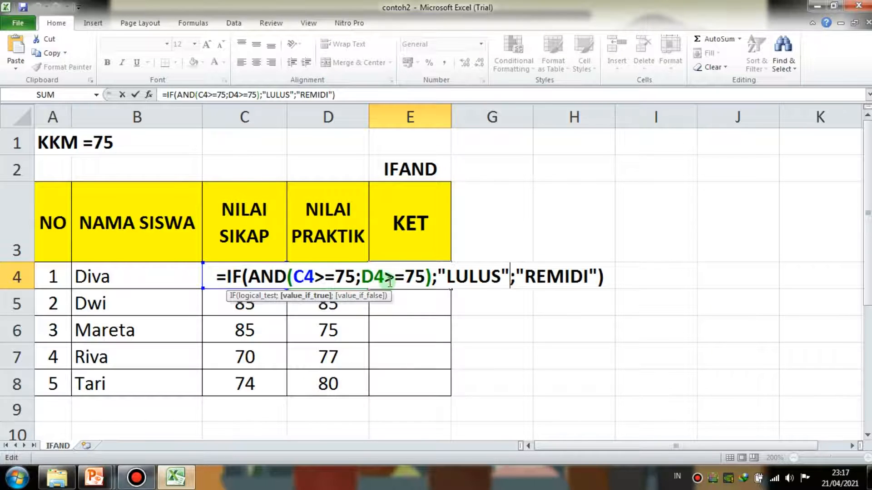
pyautogui.click(605, 275)
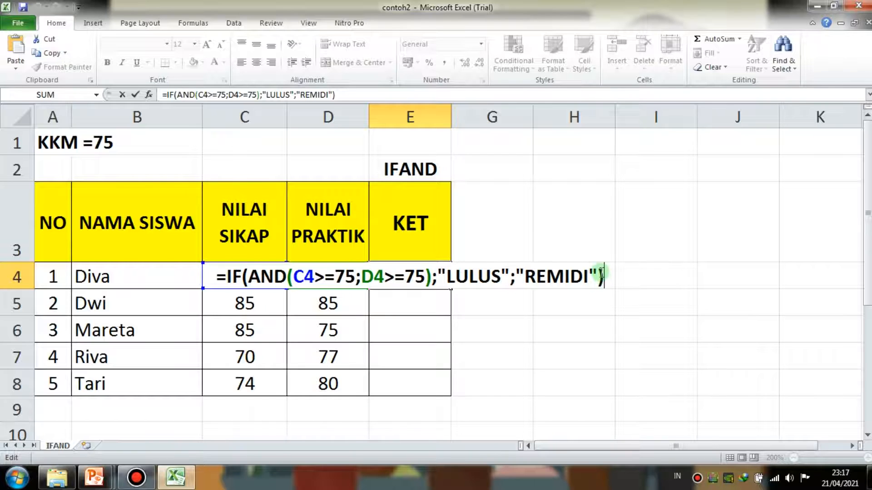
# - Leave the E4 formula as it is and begin an =IF(AND( formula in E8
pyautogui.press('Return')
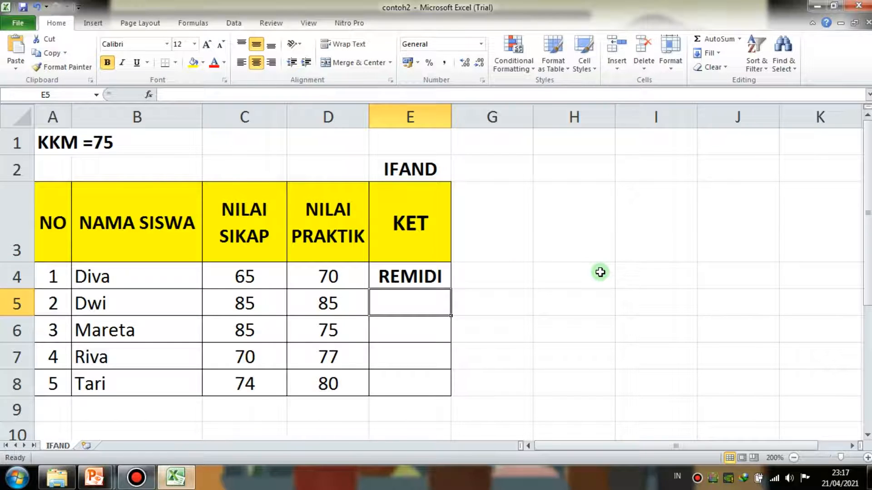
pyautogui.click(424, 282)
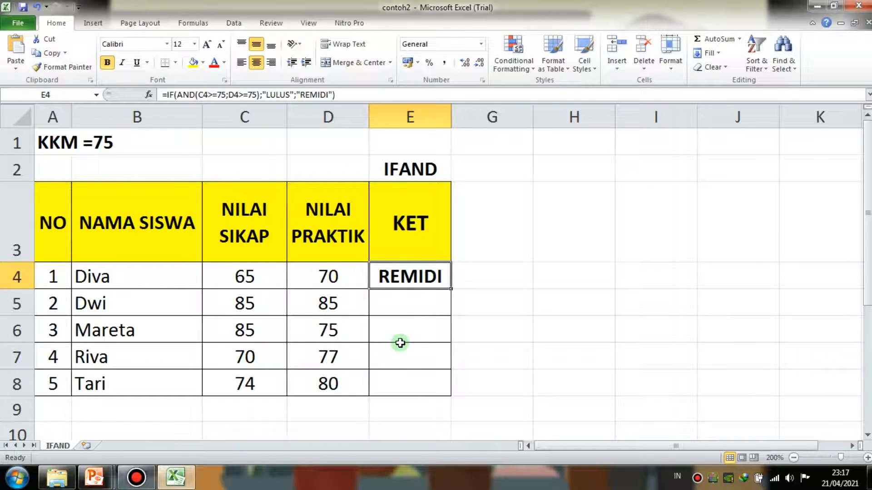
pyautogui.click(406, 387)
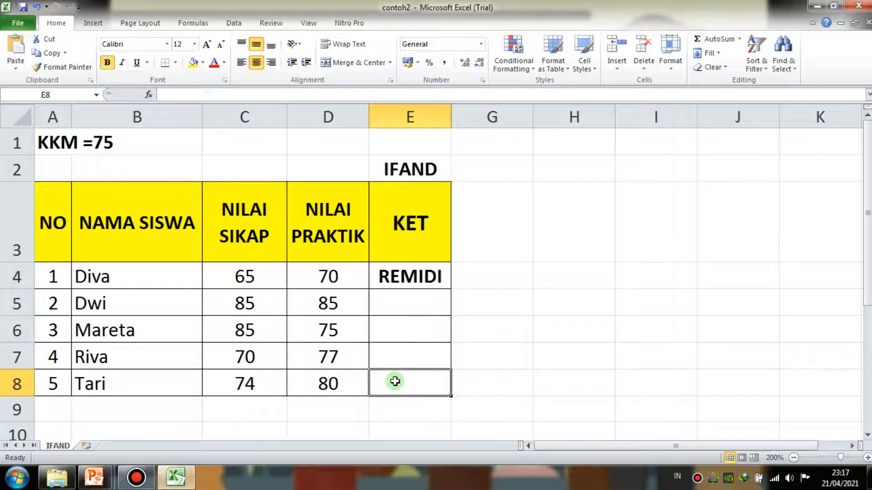
pyautogui.write('=IF')
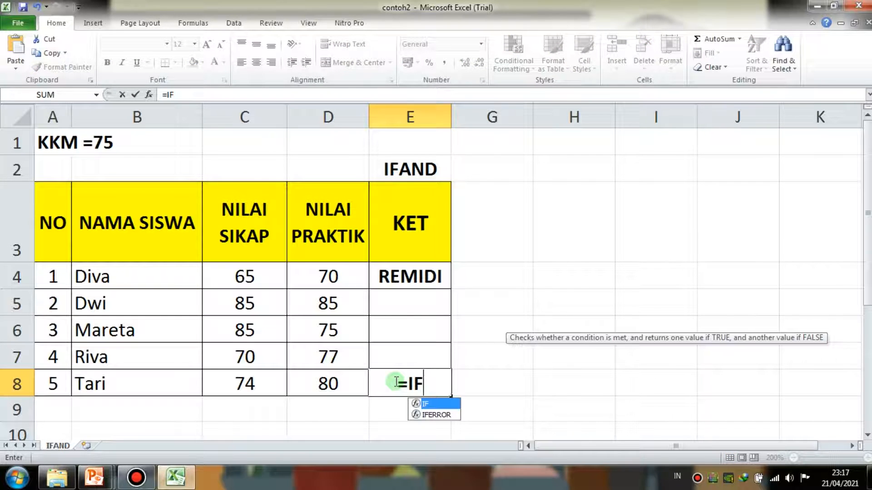
pyautogui.write('(AND')
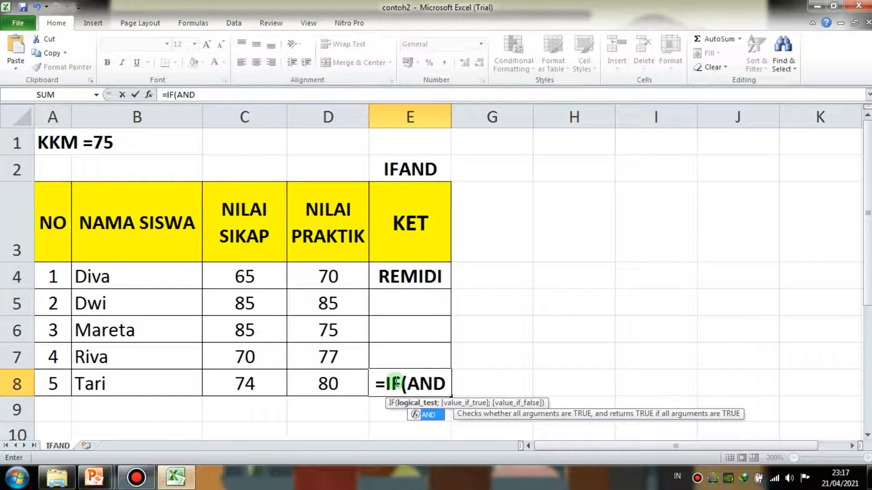
pyautogui.write('(')
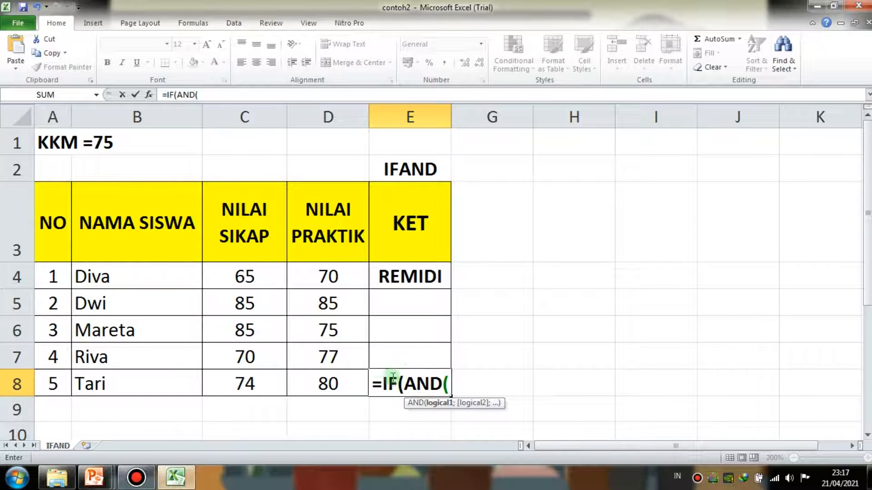
# - Enter C8>=75 as the first AND condition in the E8 formula, followed by a semicolon
pyautogui.click(256, 385)
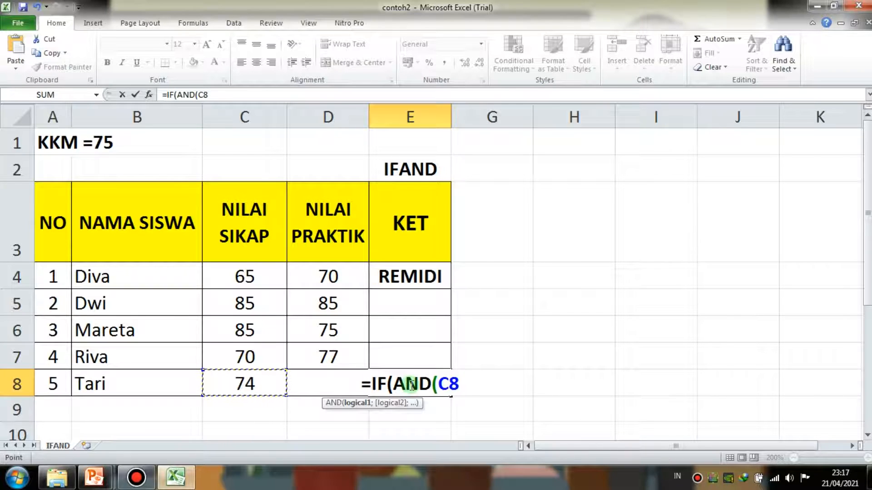
pyautogui.write(':C')
pyautogui.press('BackSpace')
pyautogui.press('BackSpace')
pyautogui.write('>')
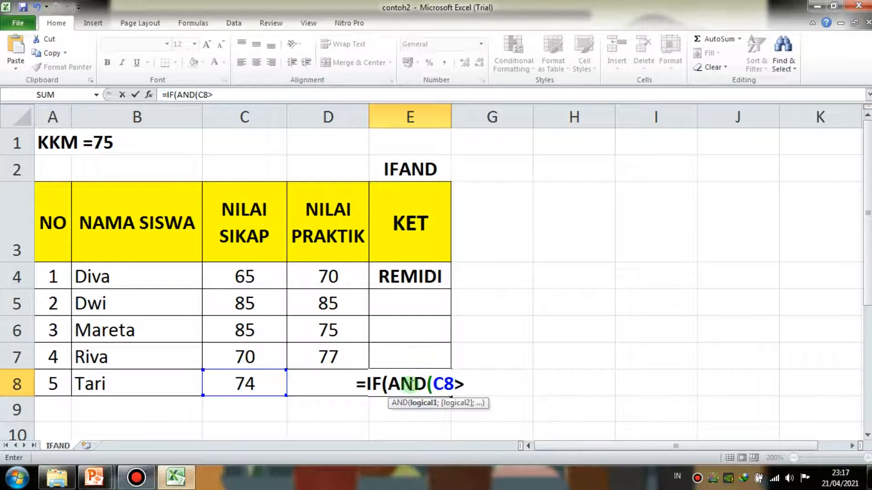
pyautogui.write('=75')
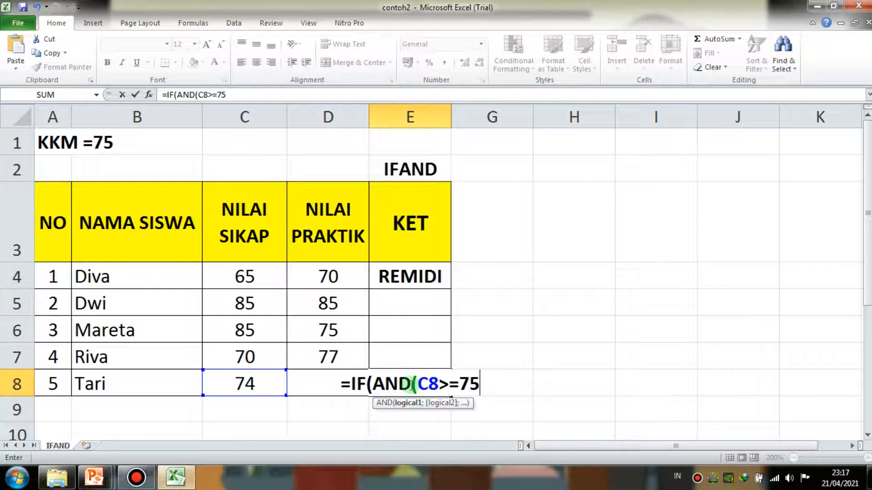
pyautogui.write(';')
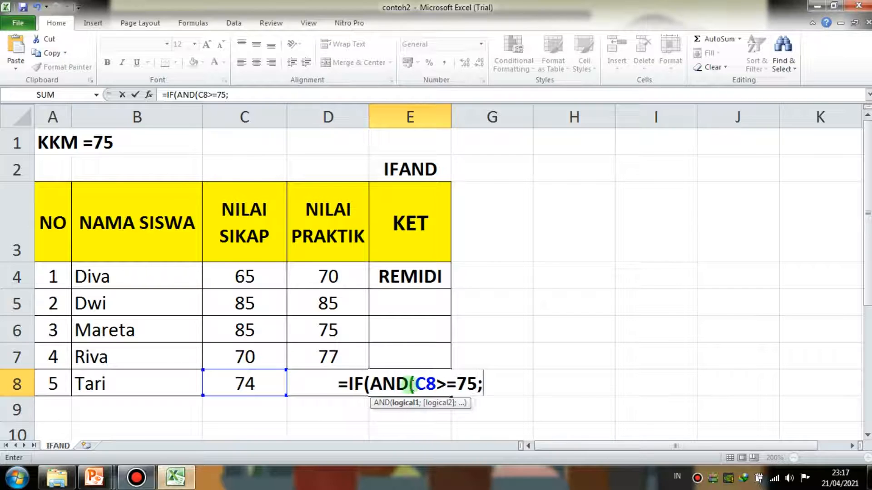
pyautogui.write('D8>=75)')
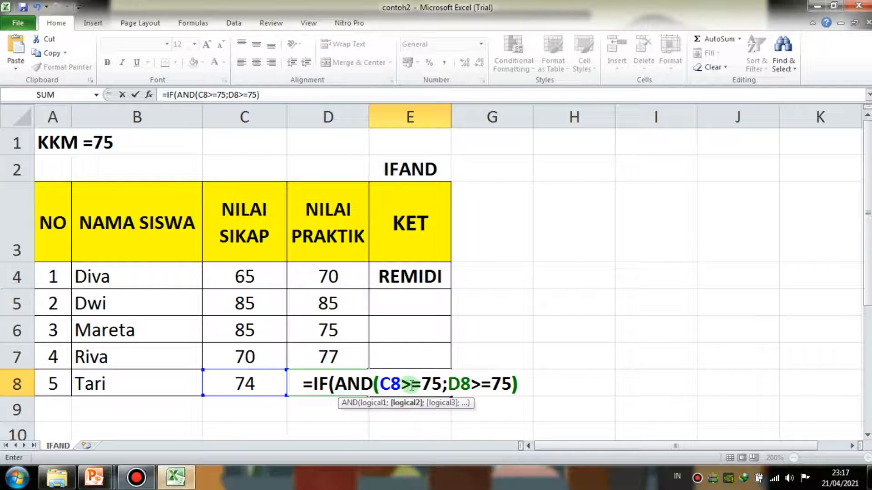
pyautogui.write(';"LULU')
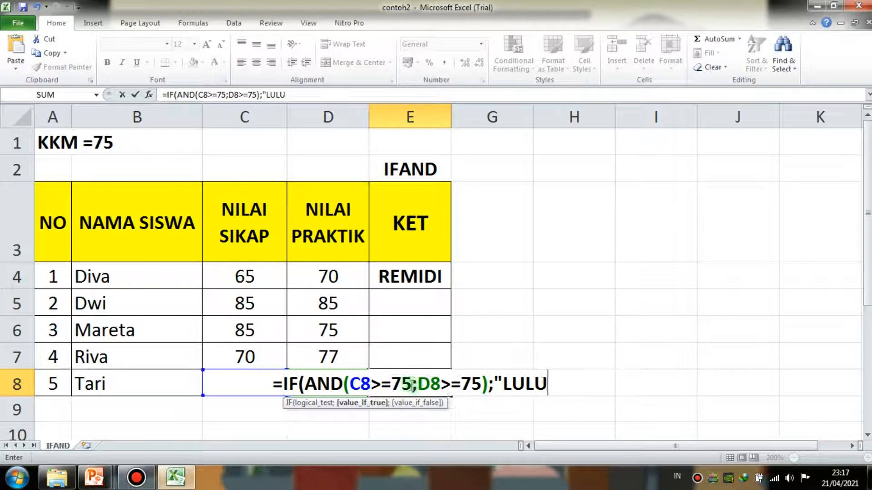
pyautogui.write('S"')
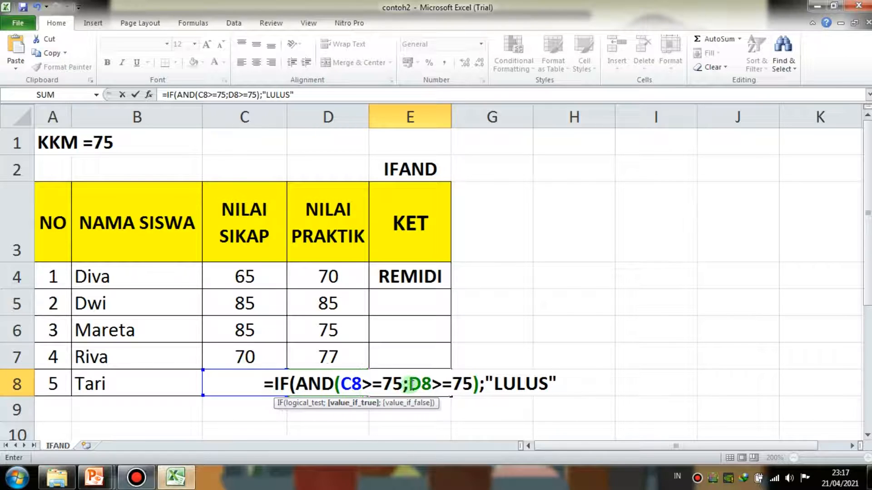
pyautogui.write(';"')
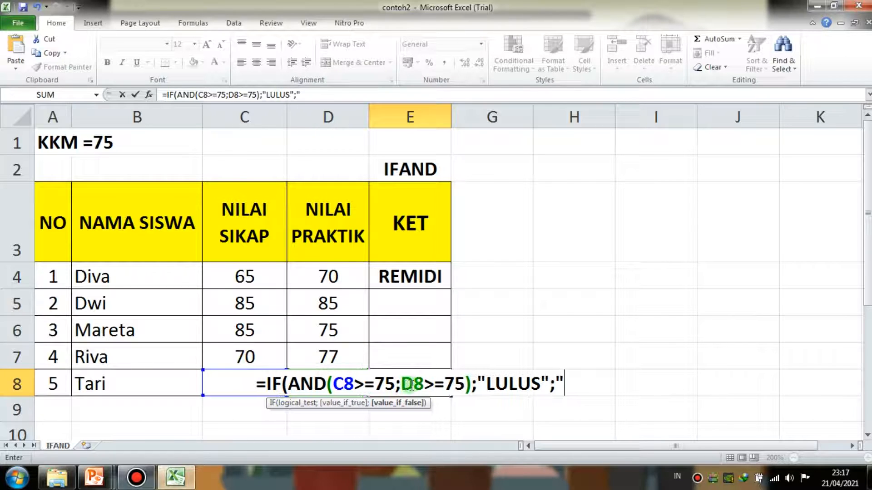
pyautogui.write('REMD')
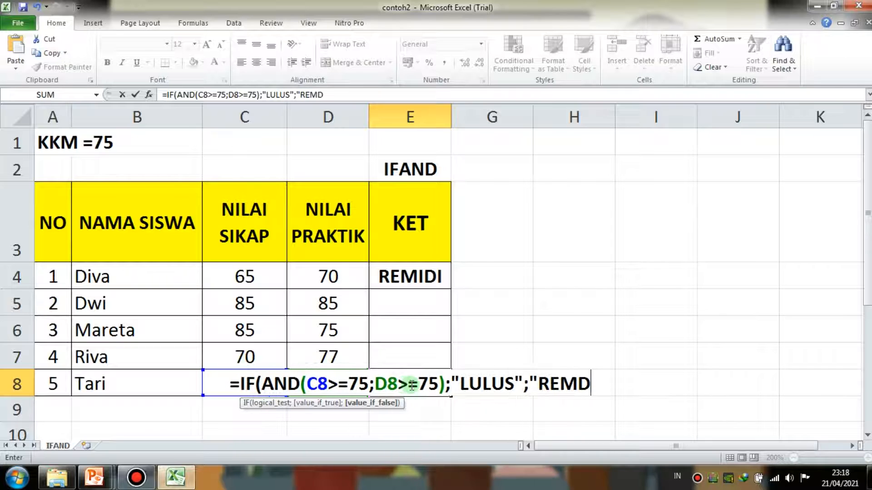
# - Add "LULUS" as the true result and "REMIDI" as the false result, then close and enter the E8 formula
pyautogui.press('BackSpace')
pyautogui.write('I')
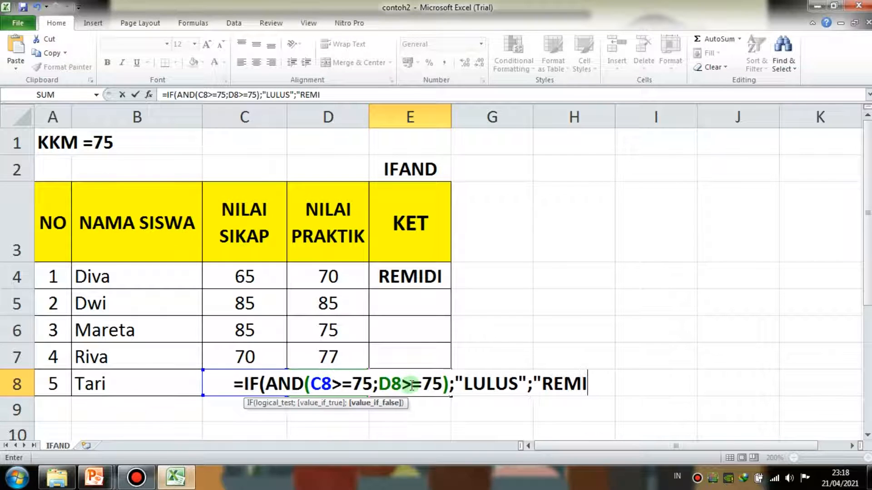
pyautogui.write('DI")')
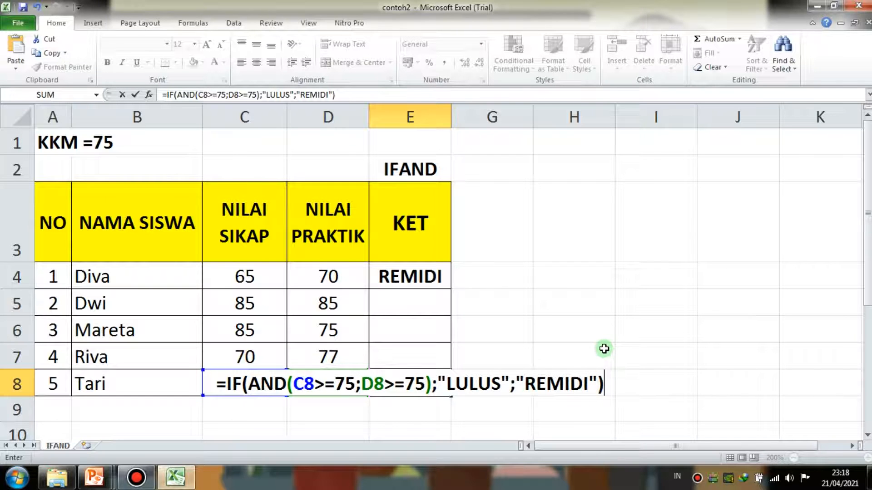
pyautogui.press('Return')
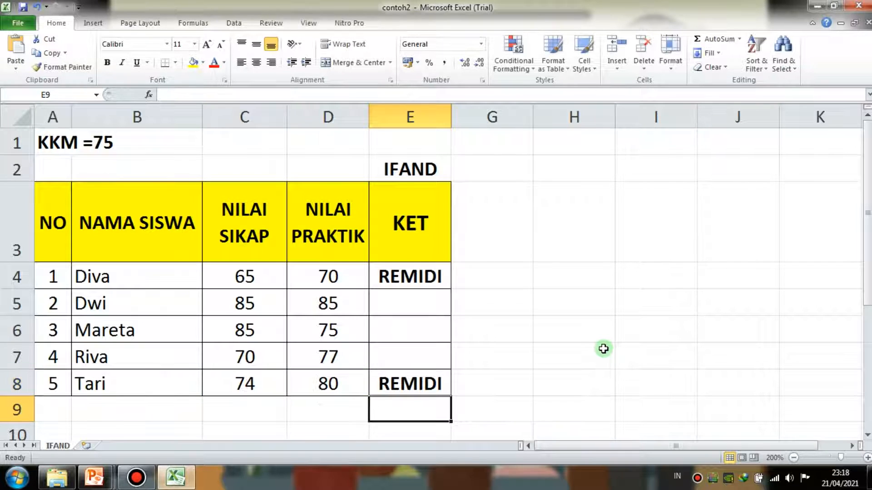
# - Examine the C8 and D8 conditions and their 75 thresholds in the E8 formula without changing it
pyautogui.click(435, 383)
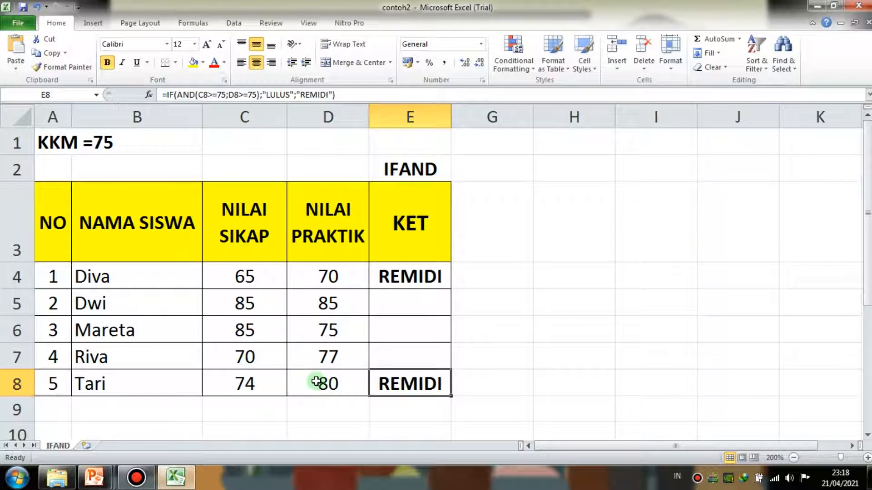
pyautogui.click(386, 95)
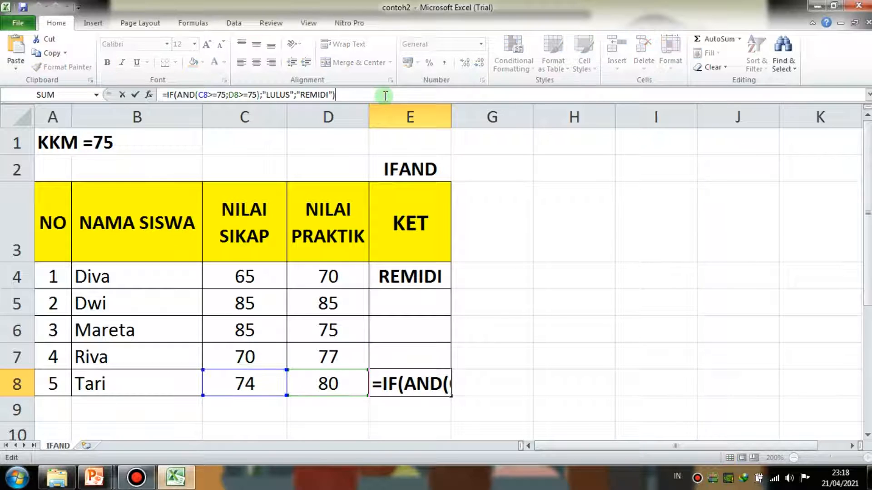
pyautogui.click(421, 387)
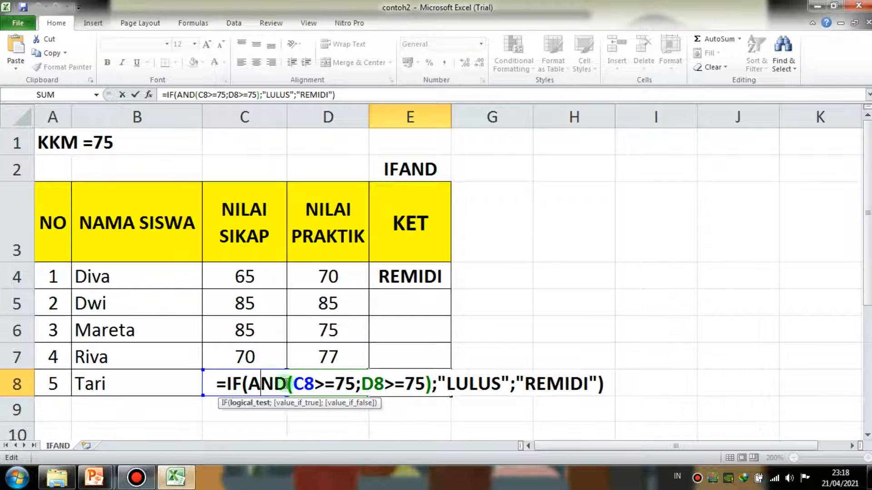
pyautogui.moveTo(306, 384); pyautogui.dragTo(347, 383)
pyautogui.click(368, 381)
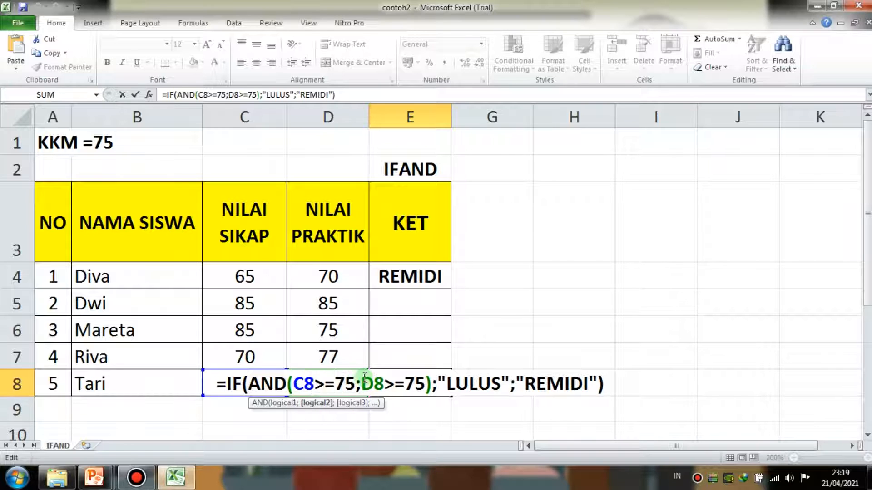
pyautogui.doubleClick(340, 384)
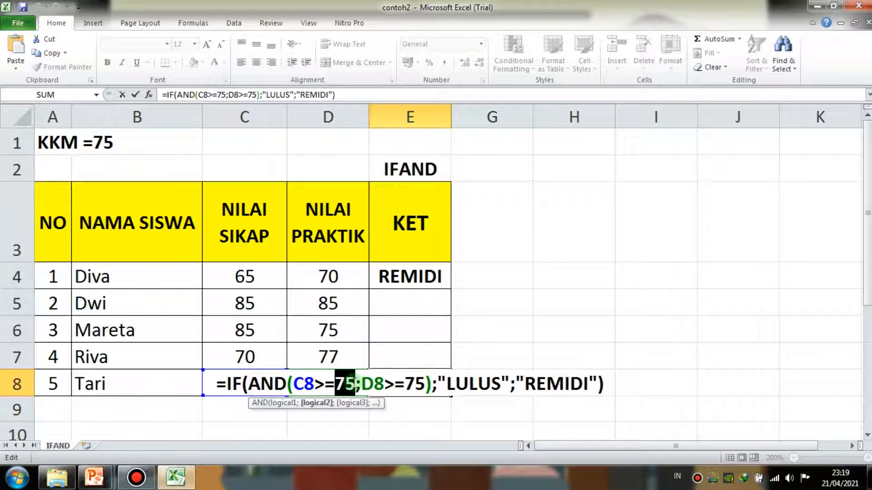
pyautogui.moveTo(404, 384); pyautogui.dragTo(429, 382)
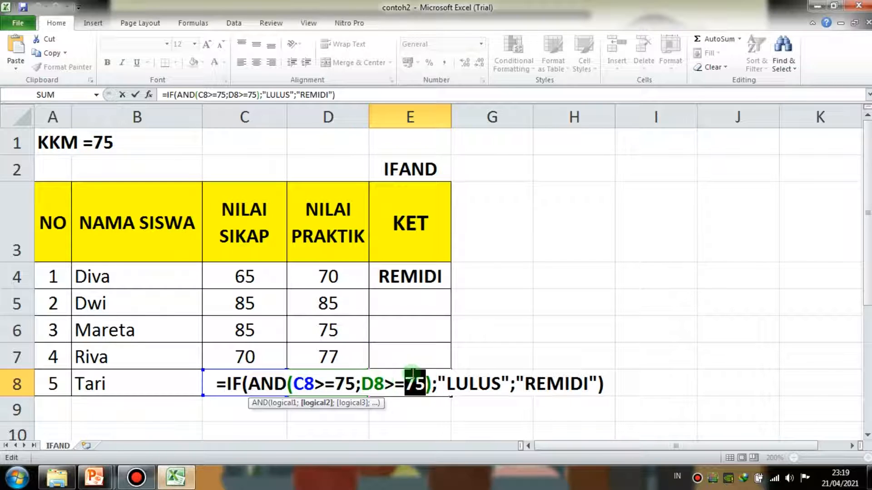
pyautogui.click(604, 381)
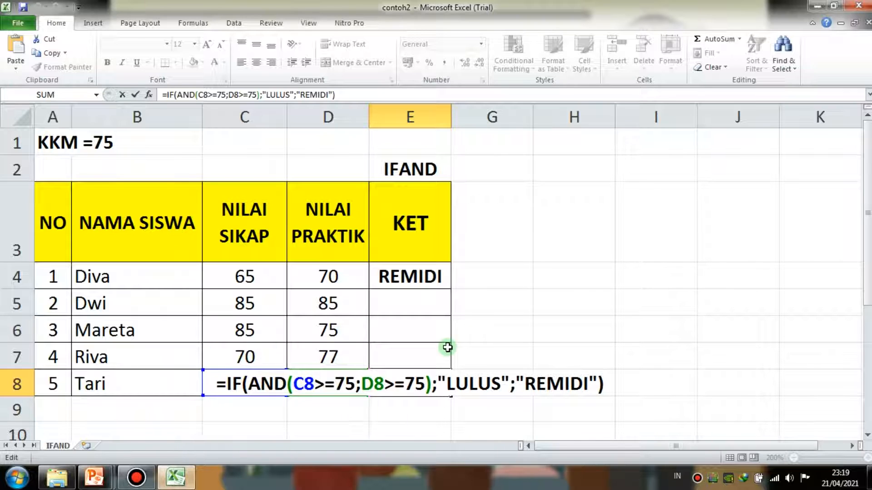
pyautogui.press('Return')
# - Compare the practical score in D8 with the E8 formula, reviewing its conditions and its "REMIDI" result
pyautogui.click(320, 386)
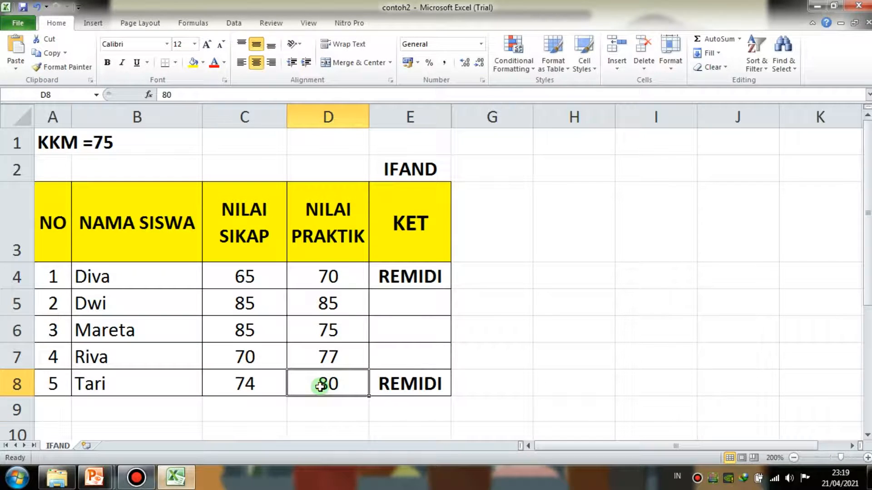
pyautogui.click(410, 386)
pyautogui.click(366, 95)
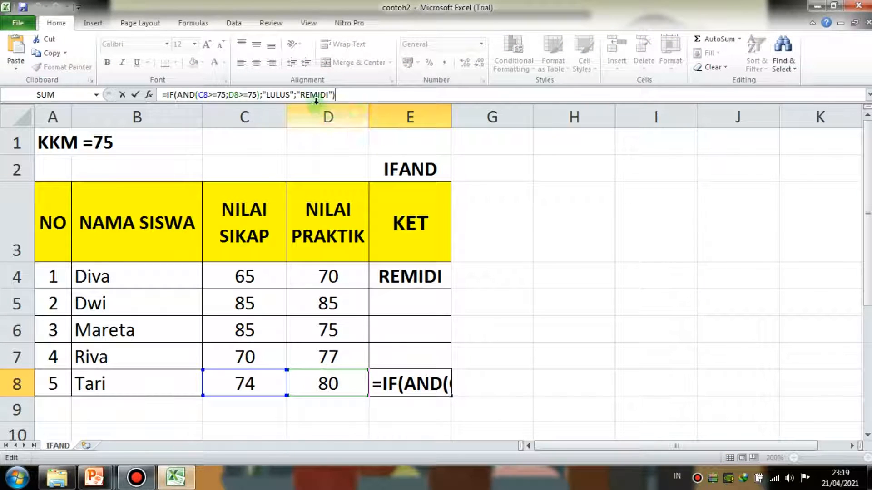
pyautogui.click(312, 96)
pyautogui.click(435, 382)
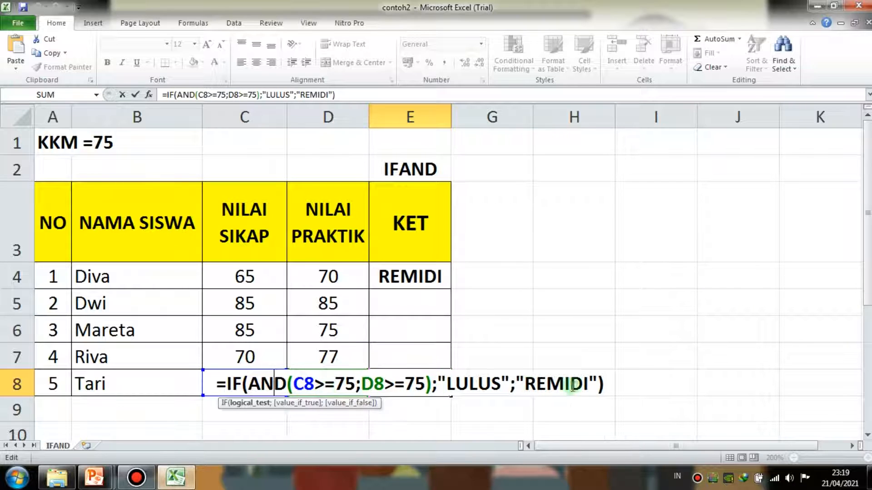
pyautogui.click(612, 377)
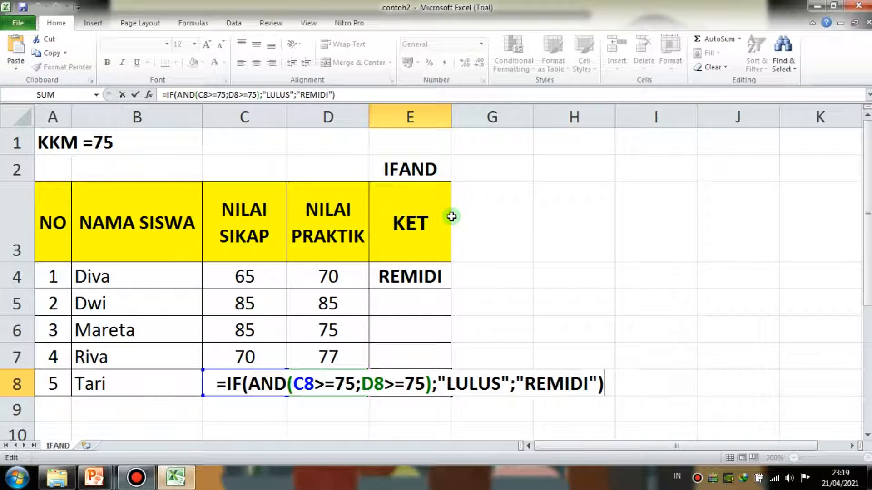
pyautogui.press('Return')
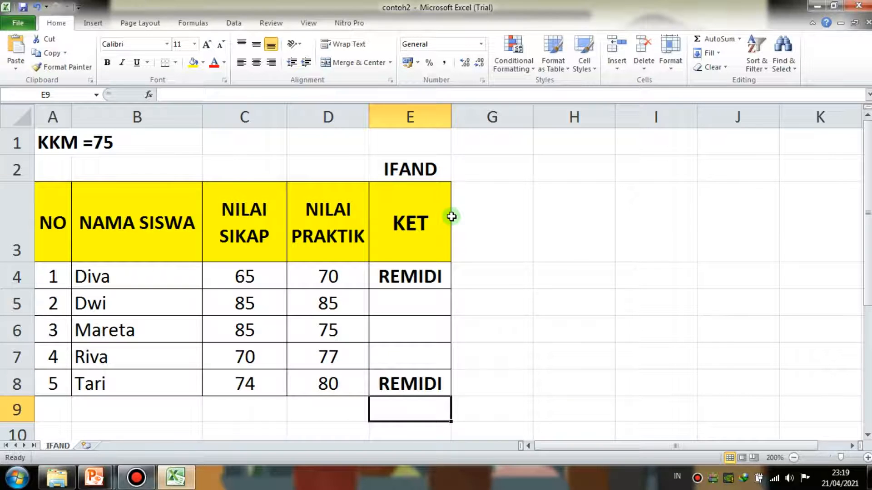
# - Review the empty KET cells and the scores of the students in rows 5 to 7
pyautogui.moveTo(419, 302); pyautogui.dragTo(420, 329)
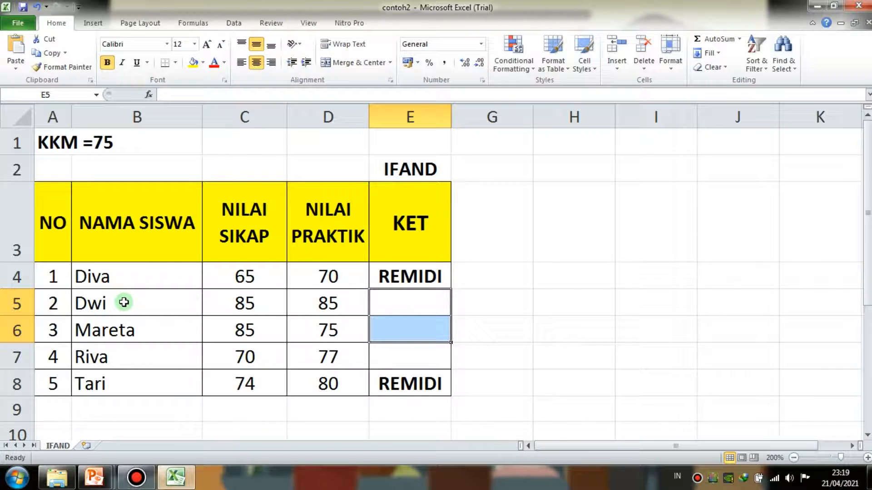
pyautogui.moveTo(97, 303); pyautogui.dragTo(313, 302)
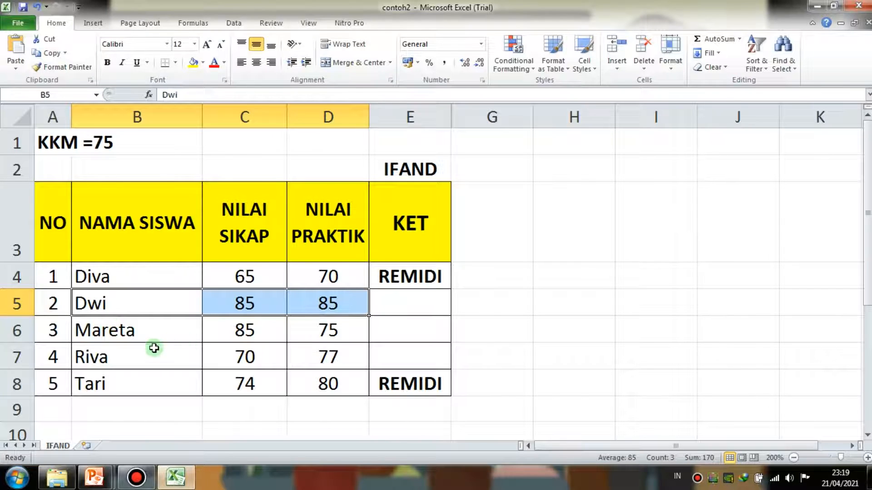
pyautogui.moveTo(124, 358); pyautogui.dragTo(400, 353)
pyautogui.click(407, 306)
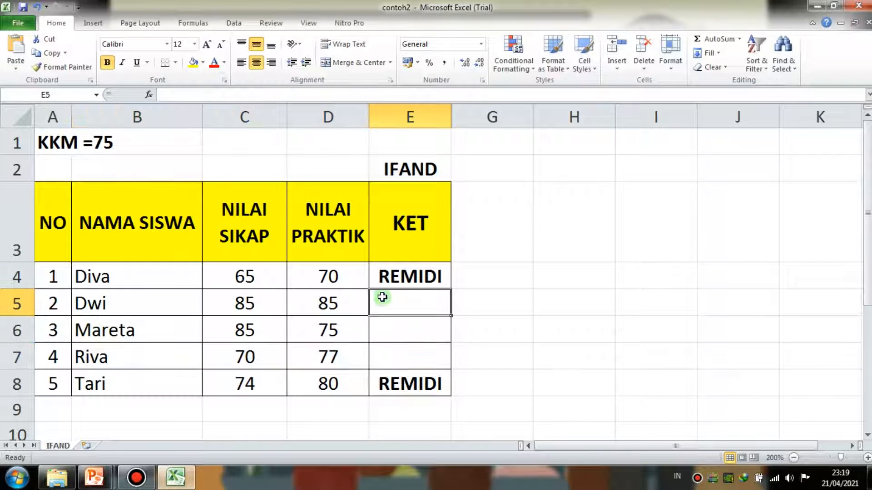
# - Close the contoh2 workbook, saving its changes, and return to the IF AND presentation slide
pyautogui.hotkey('alt', 'F4')
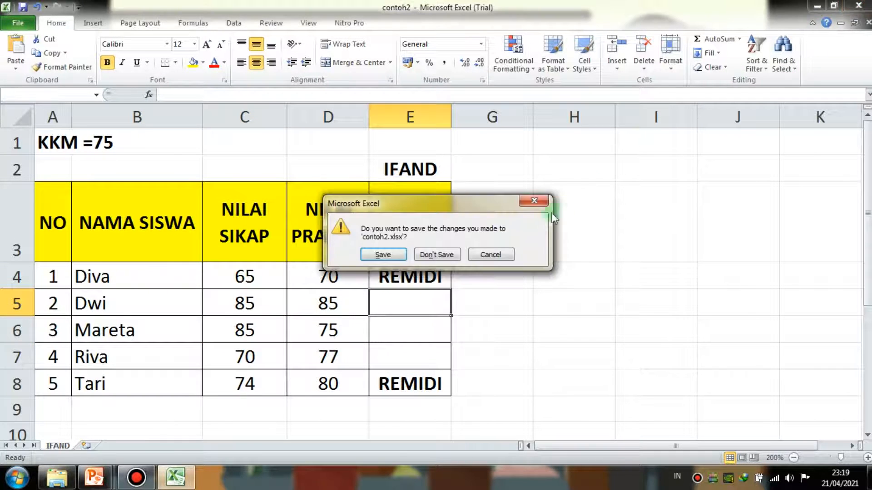
pyautogui.click(387, 252)
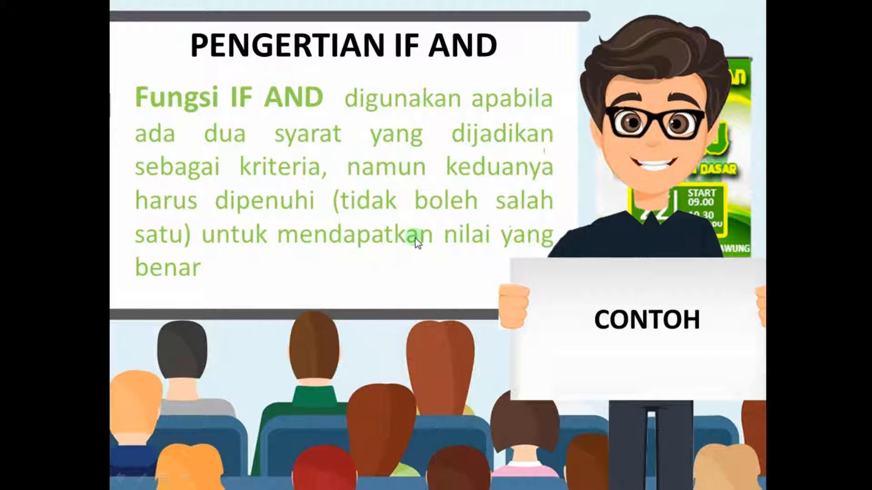
pyautogui.click(498, 216)
pyautogui.click(489, 222)
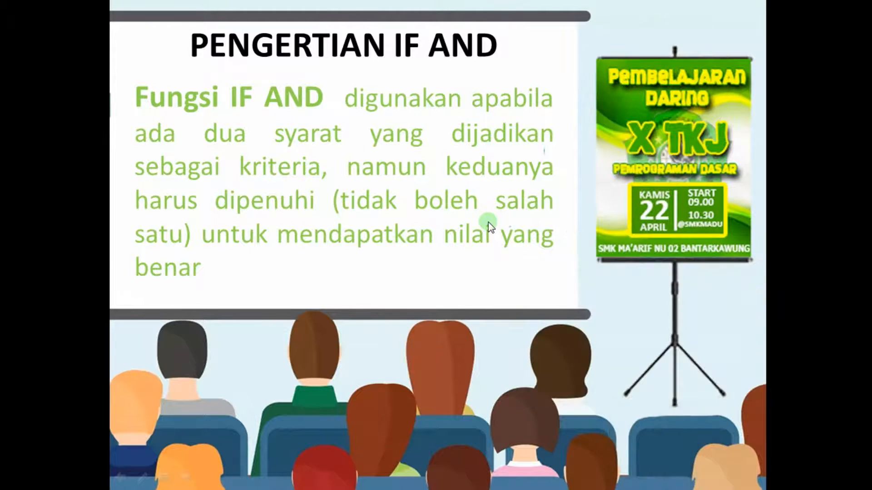
# - Advance the presentation to the PENGERTIAN IF OR slide and open its linked CONTOH workbook in Excel
pyautogui.click(484, 222)
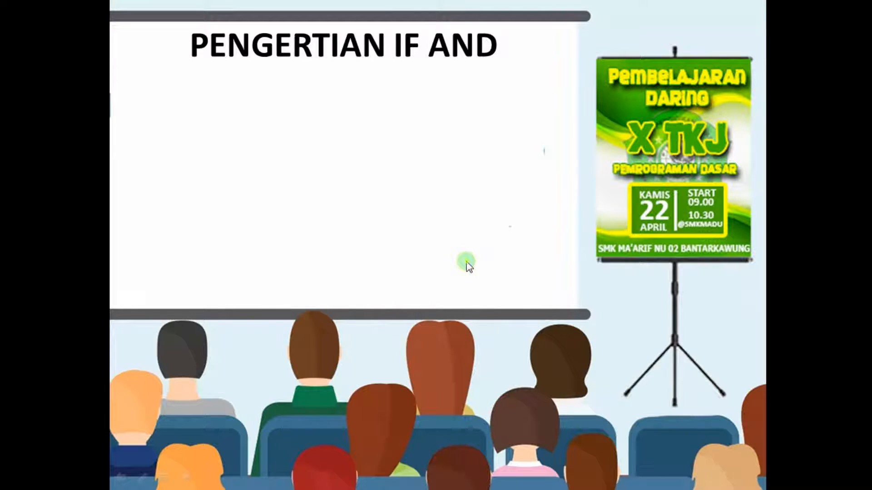
pyautogui.click(468, 263)
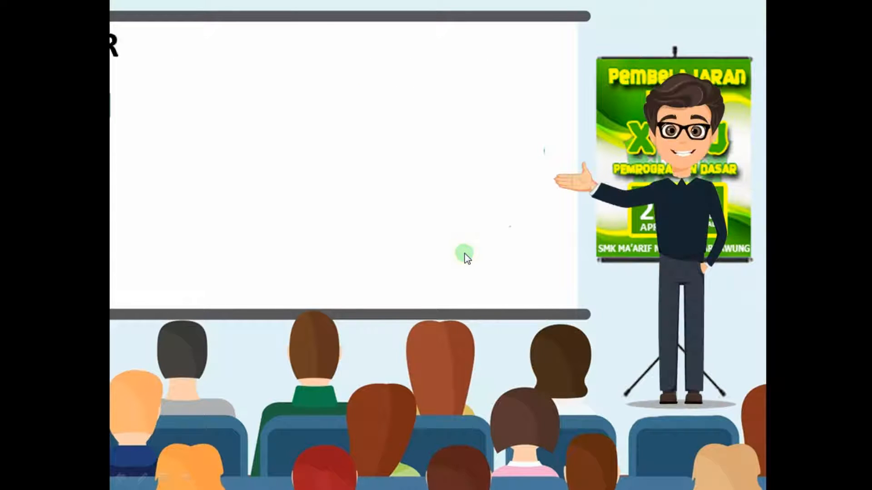
pyautogui.click(464, 260)
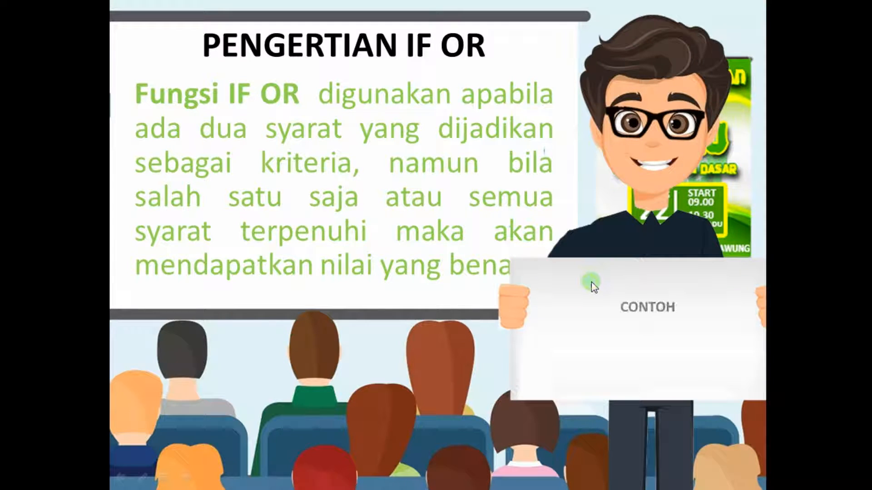
pyautogui.click(617, 312)
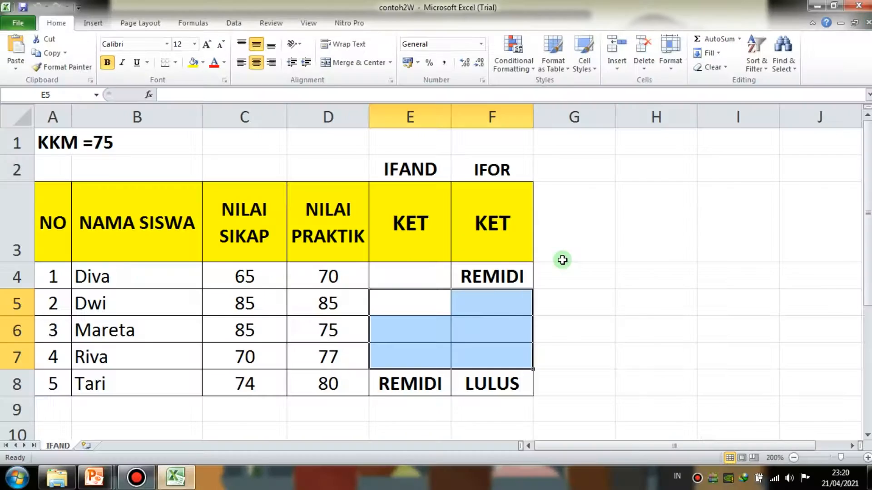
# - Clear the old results from both KET columns, cells F4:F8 and E4:E8
pyautogui.click(557, 264)
pyautogui.moveTo(454, 281); pyautogui.dragTo(501, 381)
pyautogui.press('Delete')
pyautogui.moveTo(415, 284); pyautogui.dragTo(408, 381)
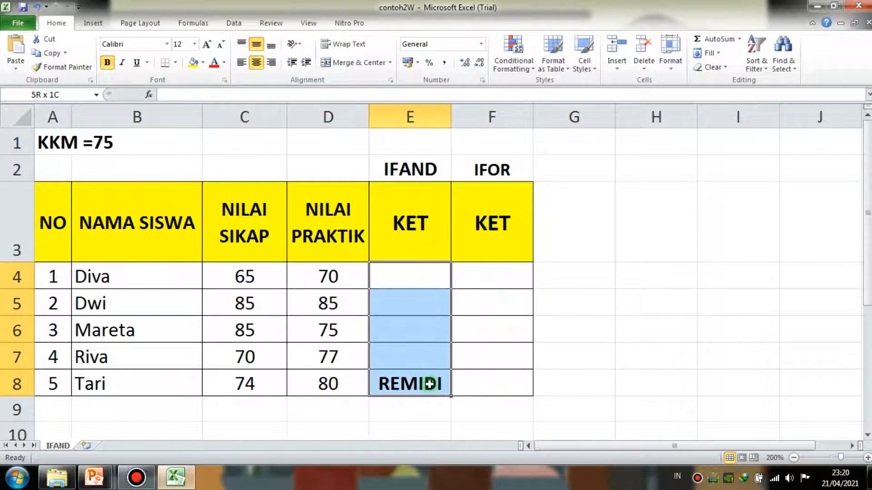
pyautogui.press('Delete')
pyautogui.click(648, 315)
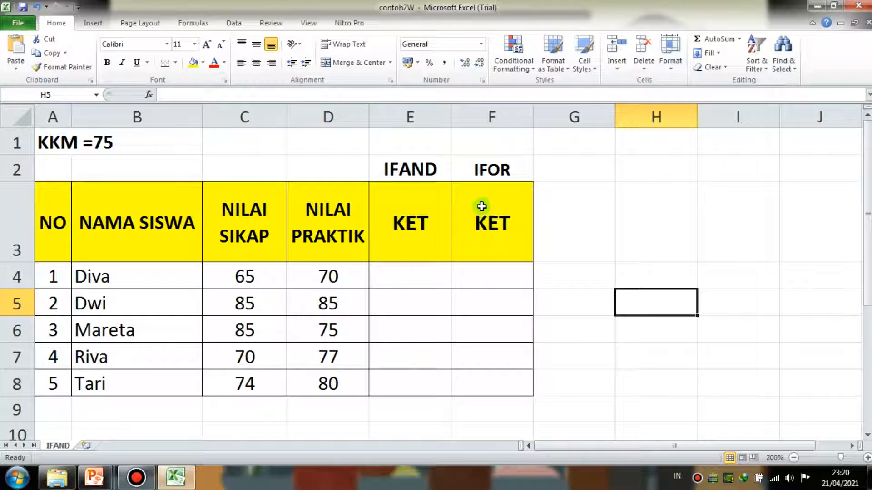
# - Start an IF formula in F8 with the OR conditions C8>=75 and D8>=75, as =IF(OR(C8>=75;D8>=75
pyautogui.click(498, 271)
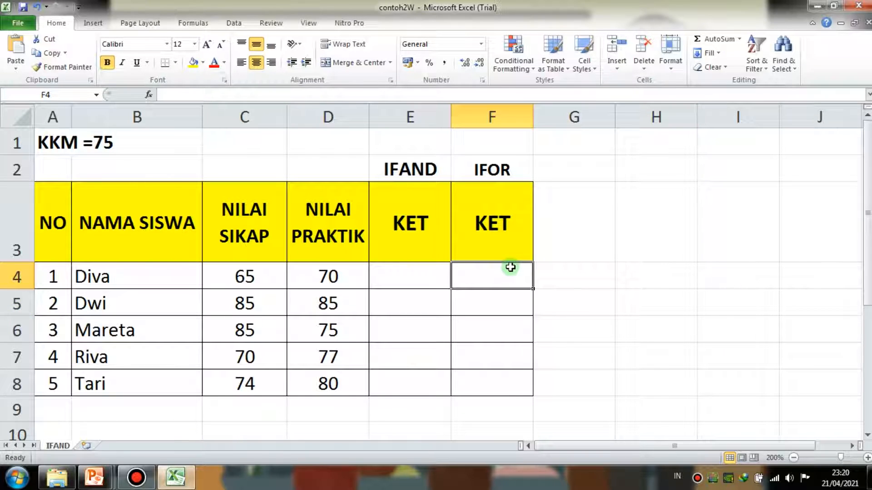
pyautogui.click(516, 373)
pyautogui.write('=')
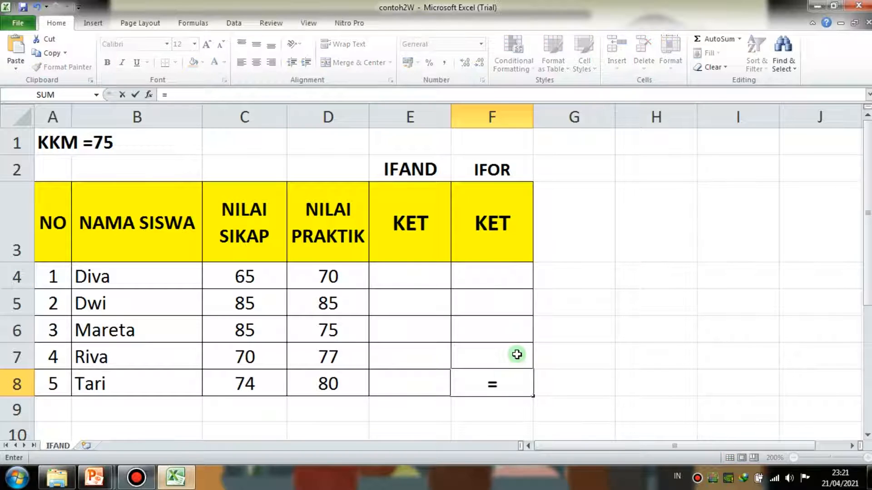
pyautogui.write('IF(OR')
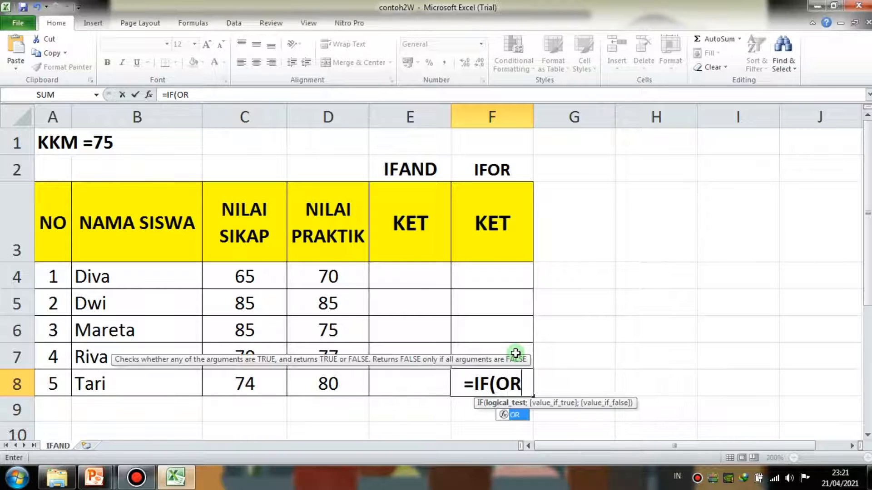
pyautogui.write('(')
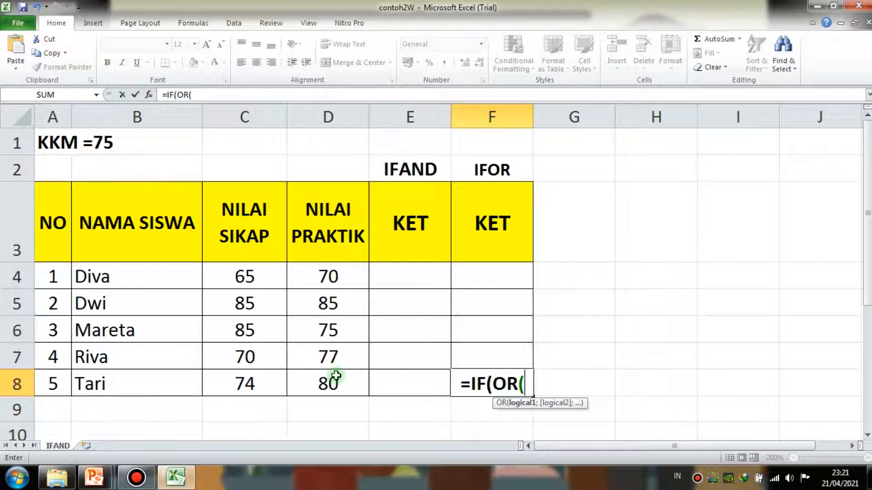
pyautogui.click(232, 380)
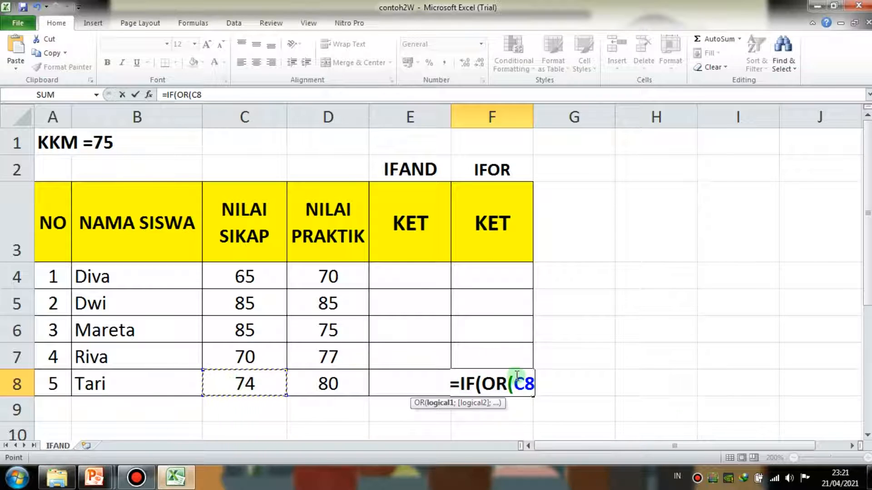
pyautogui.write('>=75')
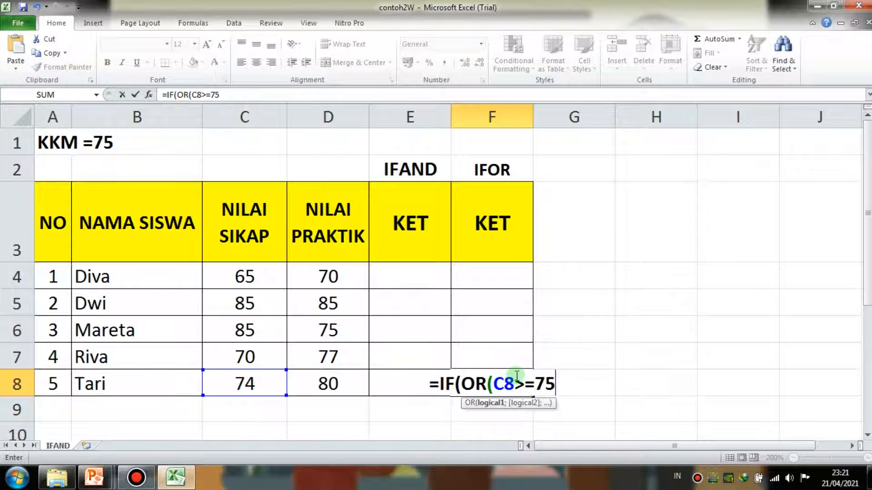
pyautogui.write(';')
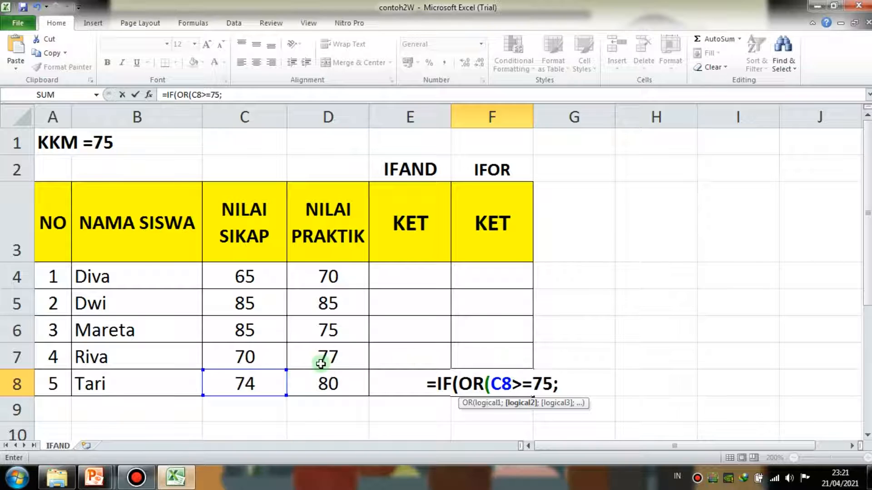
pyautogui.click(319, 383)
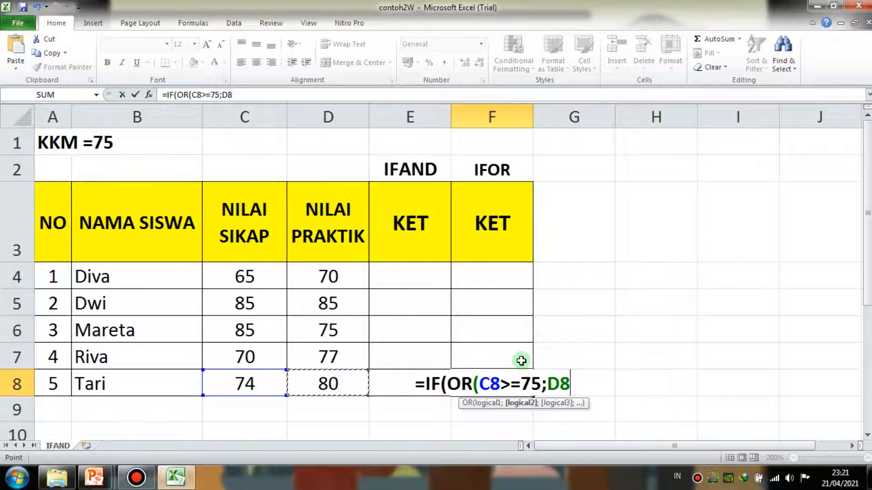
pyautogui.write('>=75')
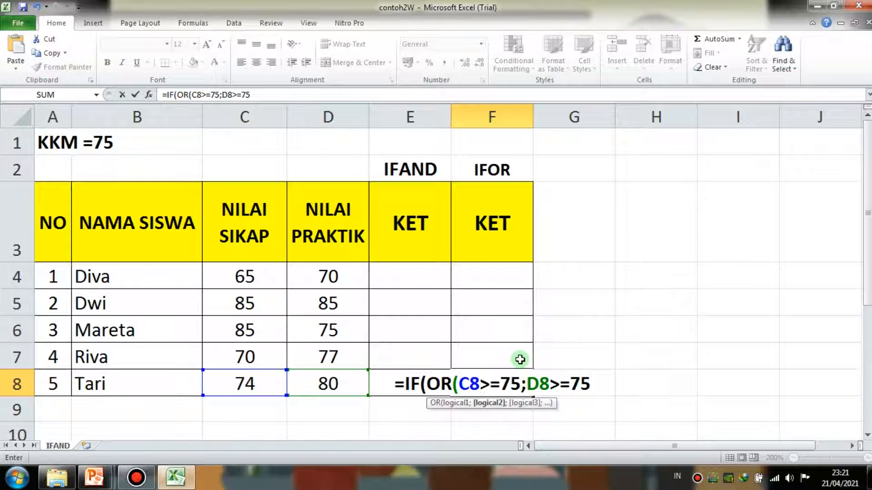
pyautogui.write(';"LU')
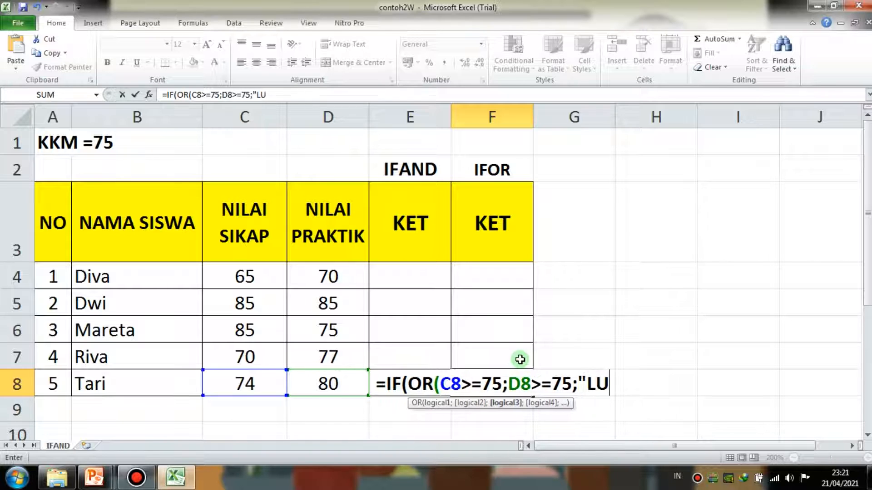
pyautogui.write('LUS"')
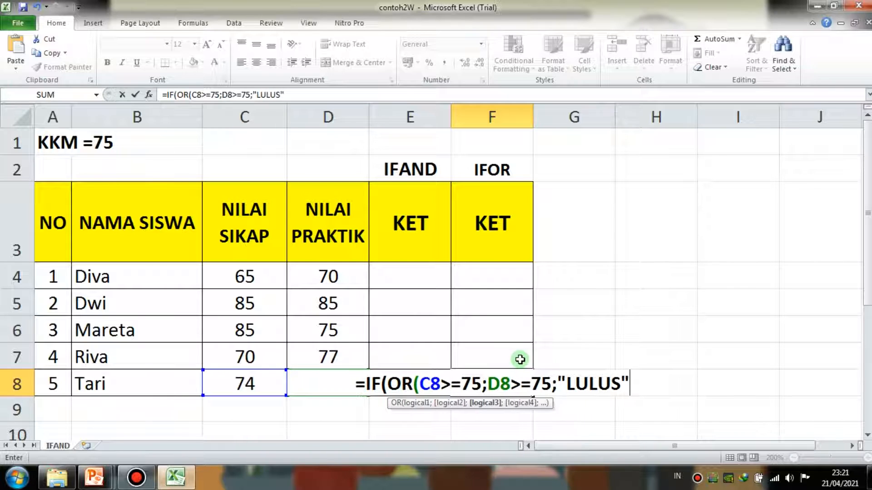
pyautogui.write(';')
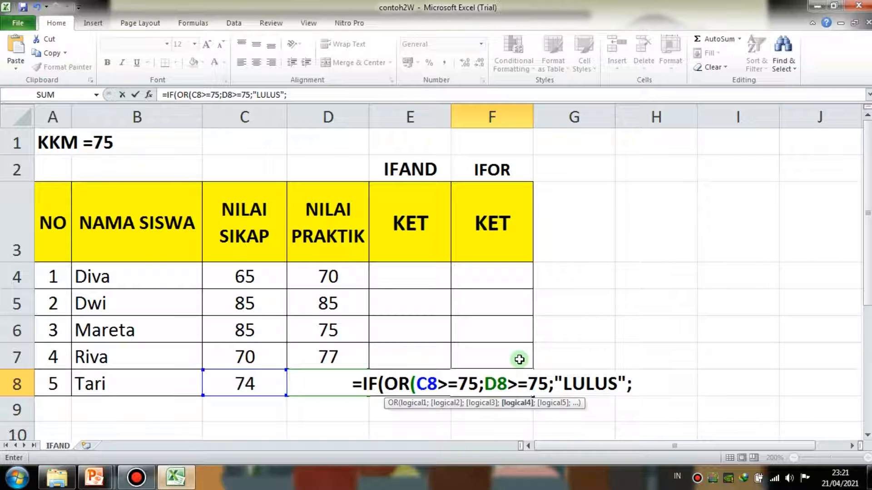
pyautogui.write('"')
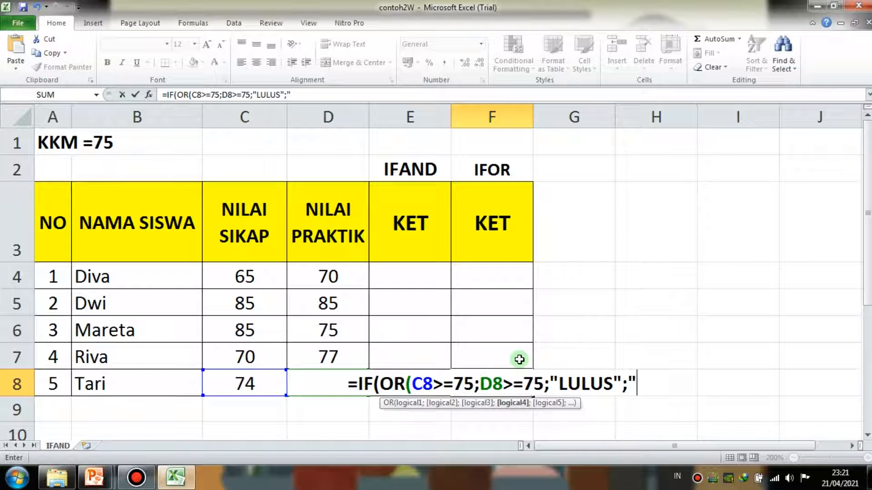
pyautogui.write('REMIDI')
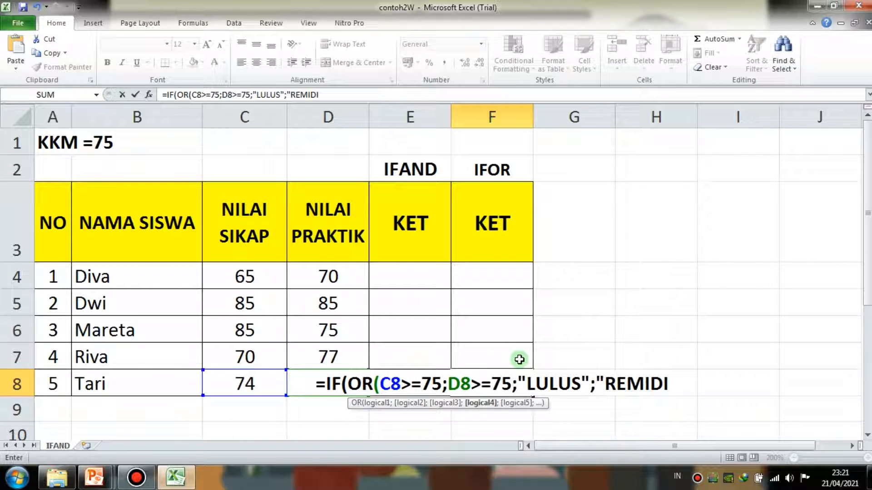
# - Add "LULUS" and "REMIDI" as the results in the F8 formula and try to enter it
pyautogui.write('")')
pyautogui.press('Return')
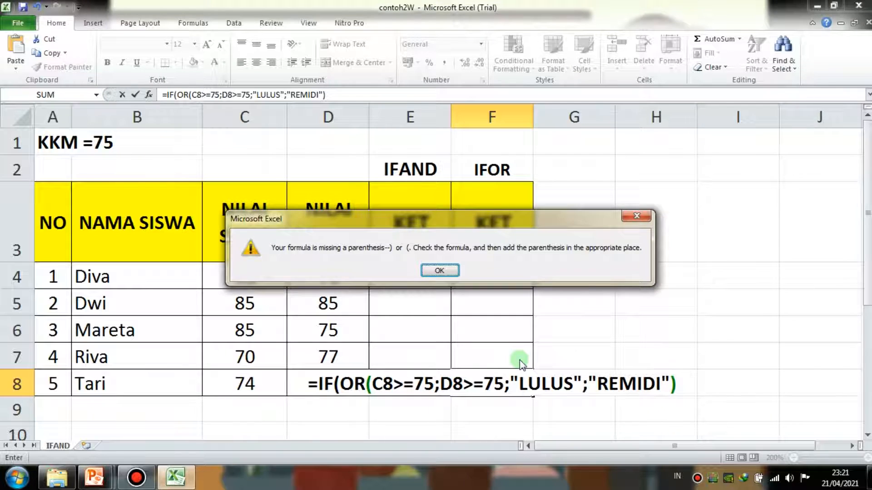
# - Add the missing closing parenthesis after D8>=75 in F8, enter the formula and compare its result with the D8 score
pyautogui.press('Return')
pyautogui.click(504, 384)
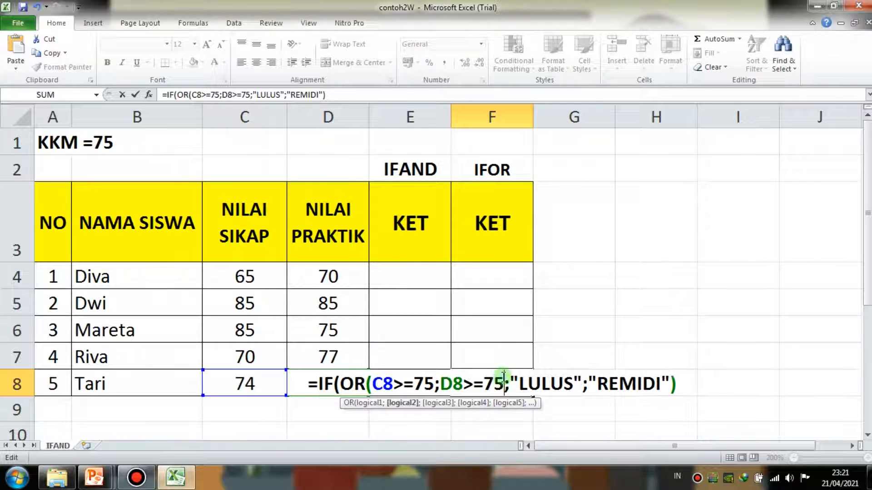
pyautogui.write(')')
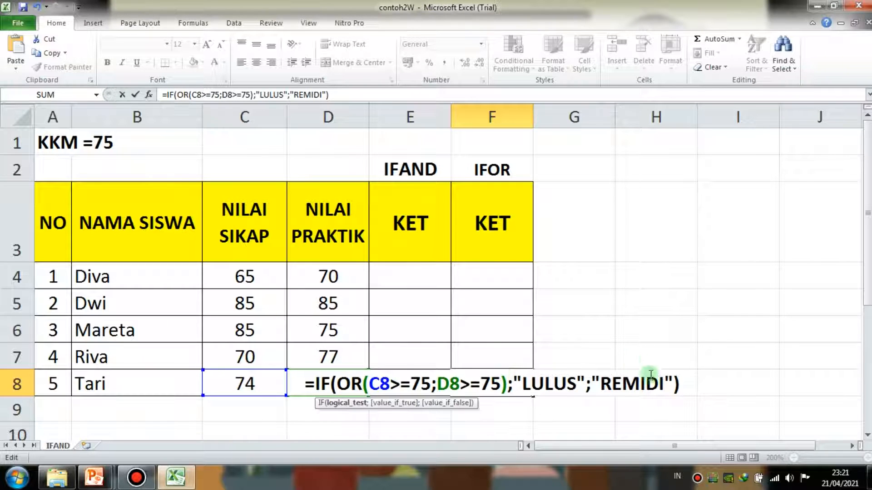
pyautogui.press('Return')
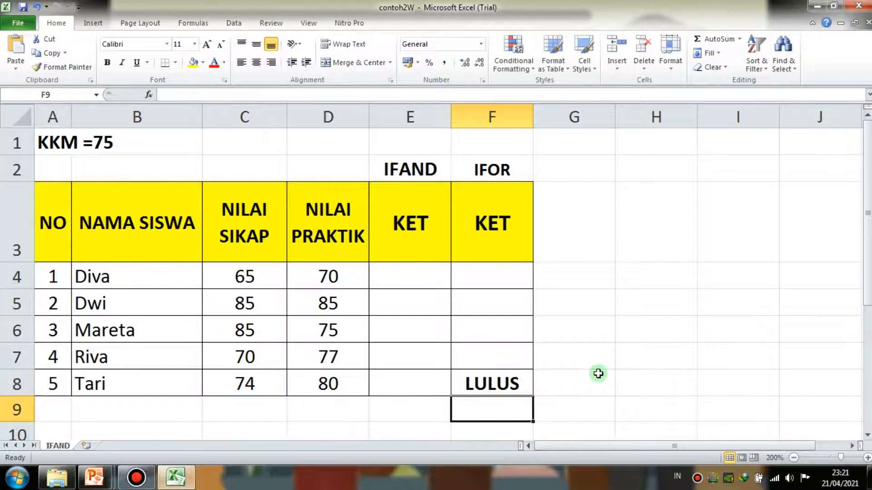
pyautogui.click(519, 378)
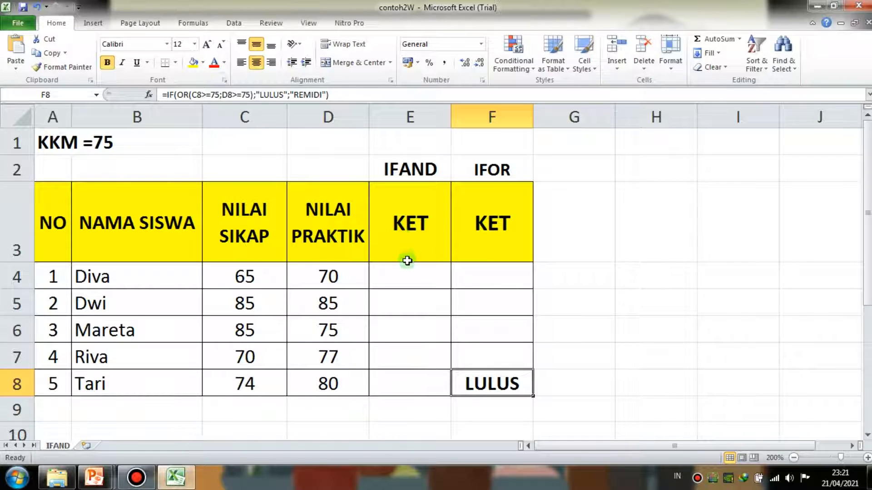
pyautogui.click(334, 386)
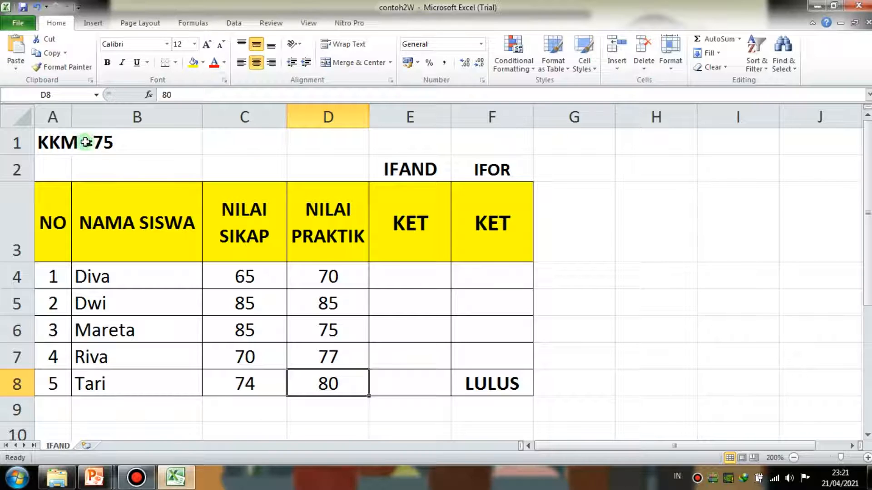
# - Start an IF formula in E8 with the AND conditions C8>=75 and D8>=75, as =IF(AND(C8>=75;D8>=75
pyautogui.click(405, 375)
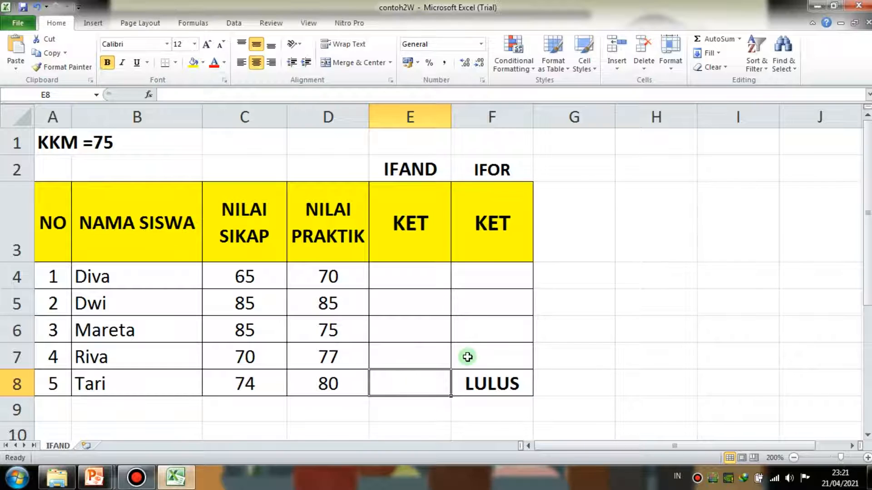
pyautogui.write('=IF(')
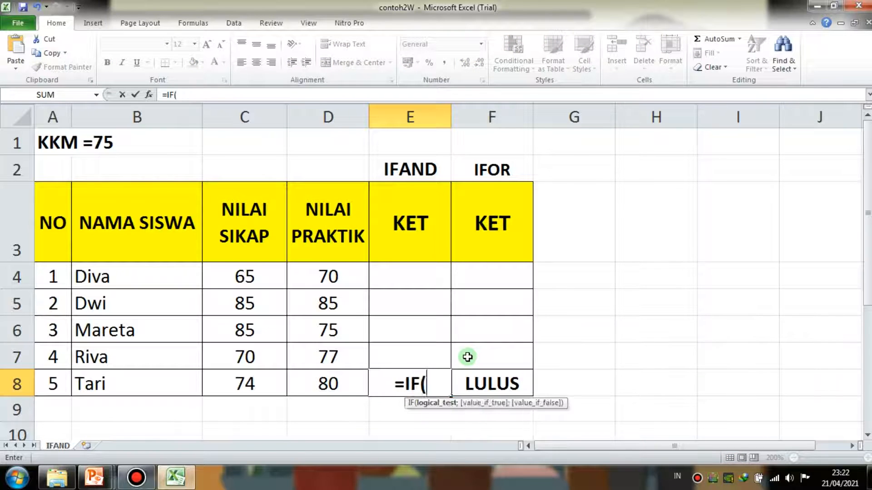
pyautogui.write('AND(')
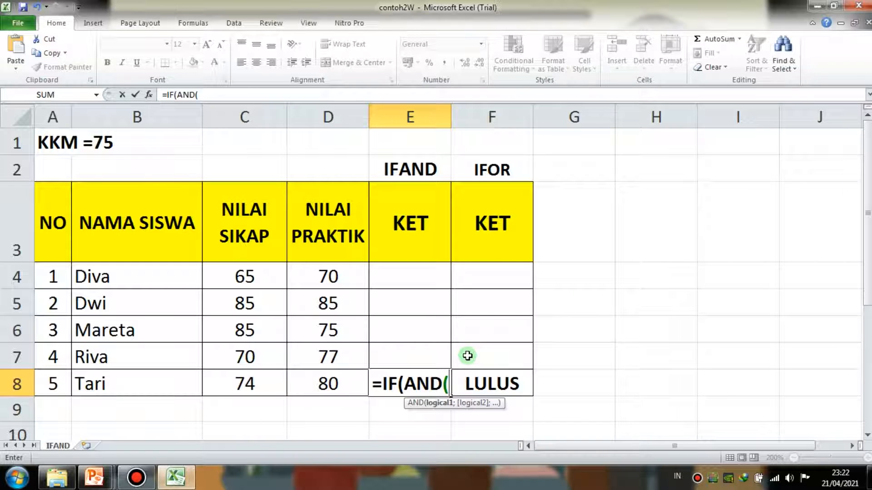
pyautogui.click(249, 384)
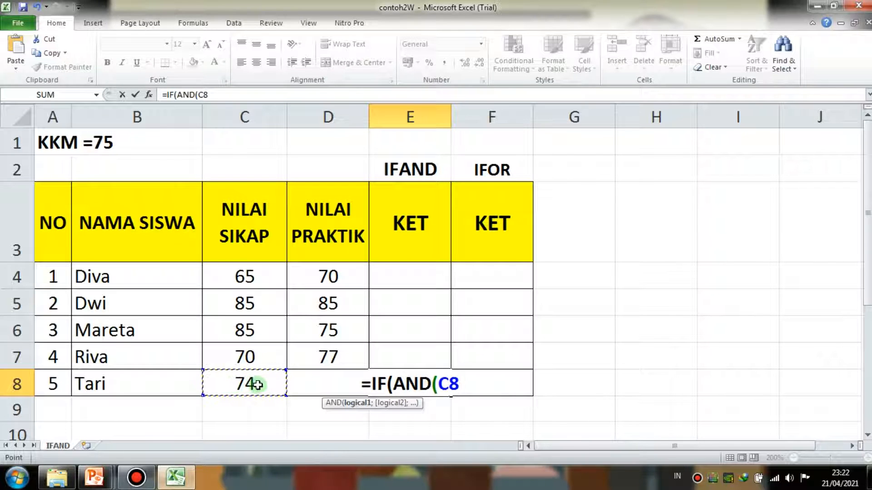
pyautogui.write('>=75')
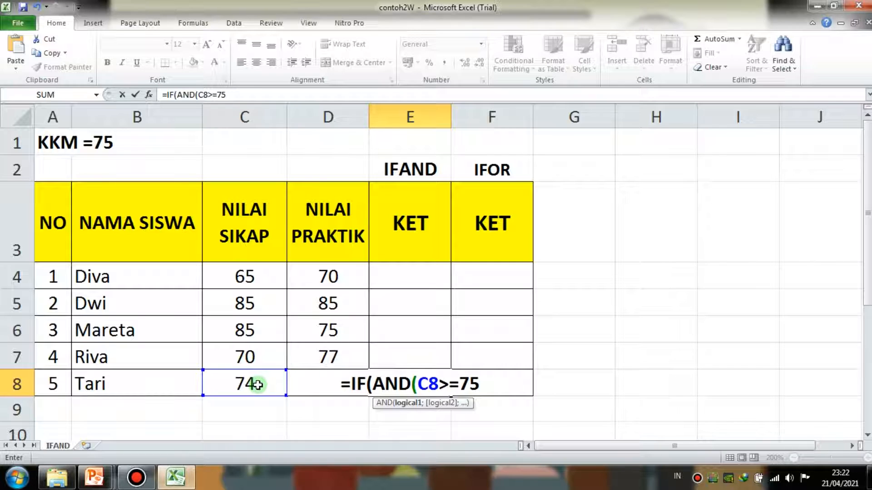
pyautogui.write(';')
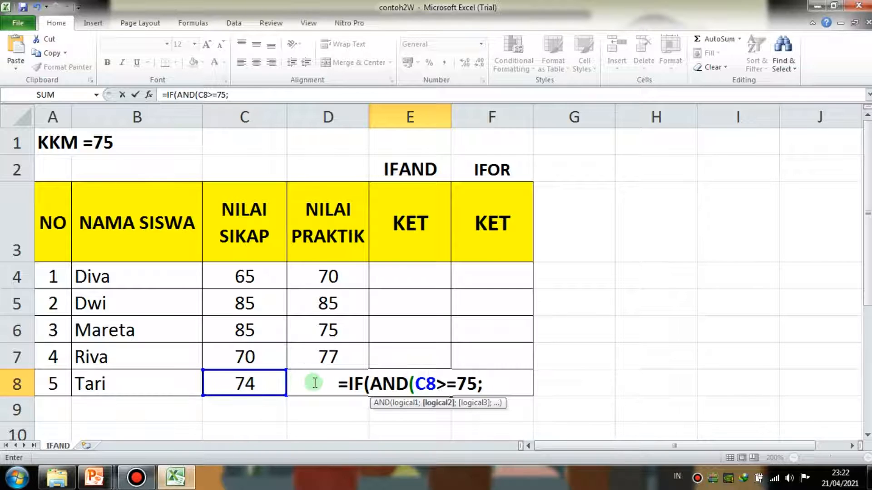
pyautogui.write('d8')
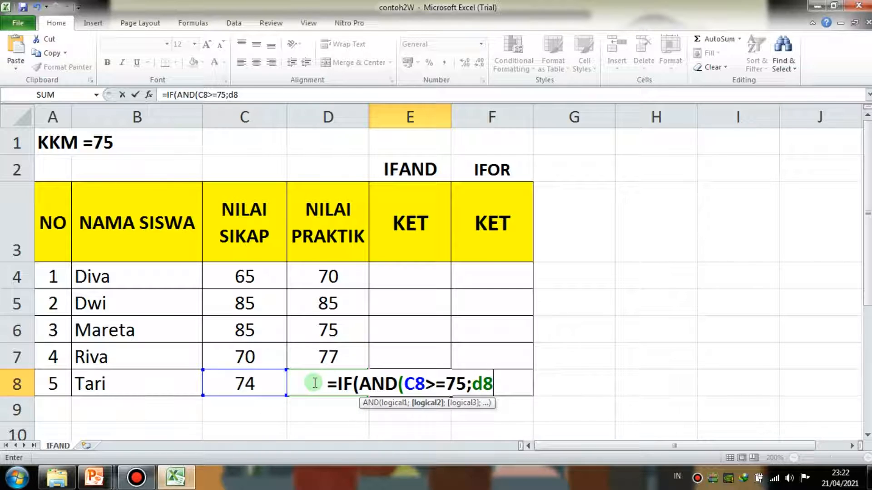
pyautogui.write('>=75')
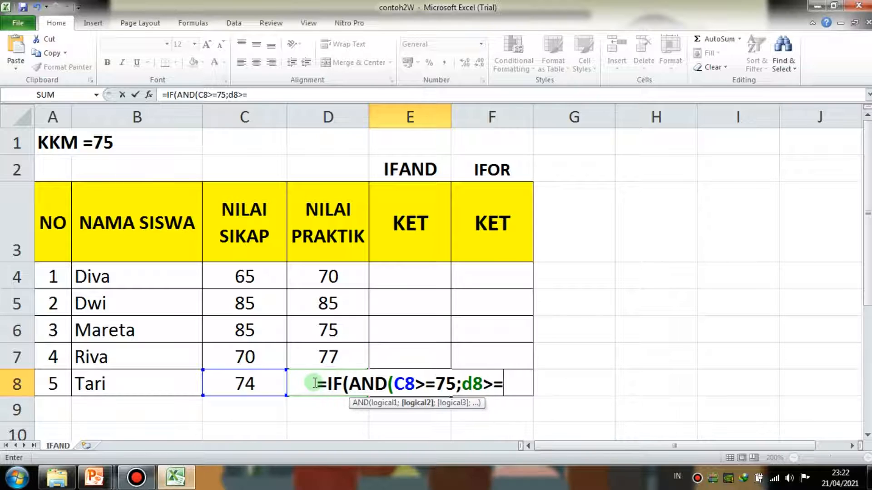
pyautogui.write(');"LU')
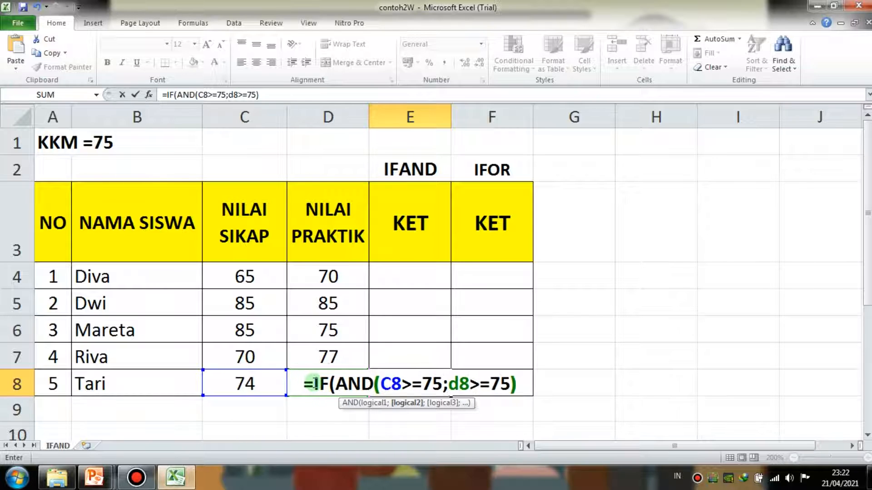
pyautogui.write('LU')
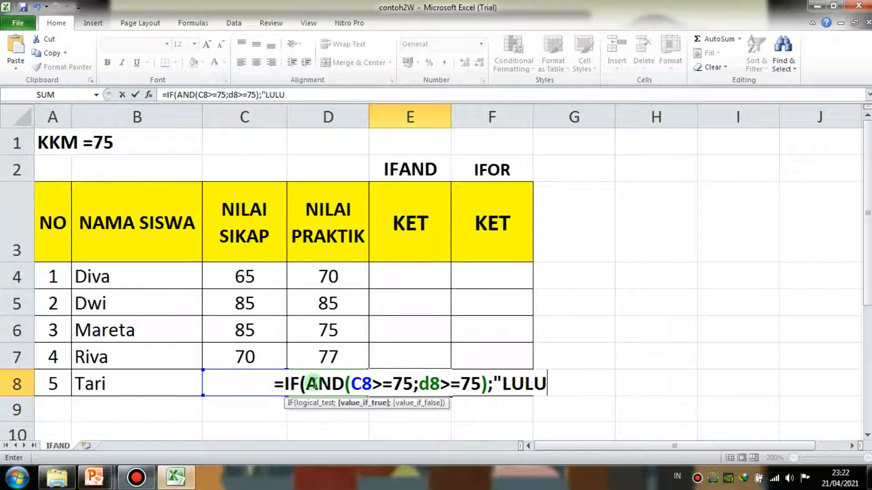
pyautogui.write('S";r')
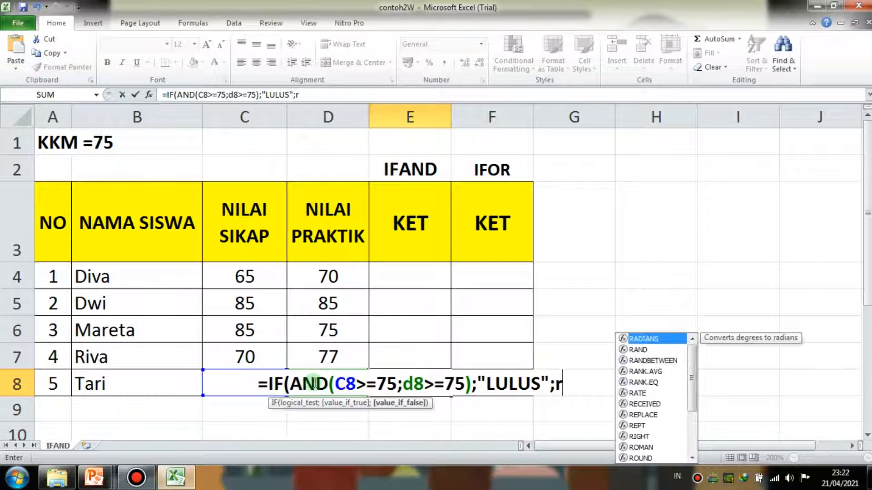
# - Close the AND conditions in E8, add "LULUS" and "REMIDI" as the results, and enter the formula
pyautogui.press('BackSpace')
pyautogui.write('"R')
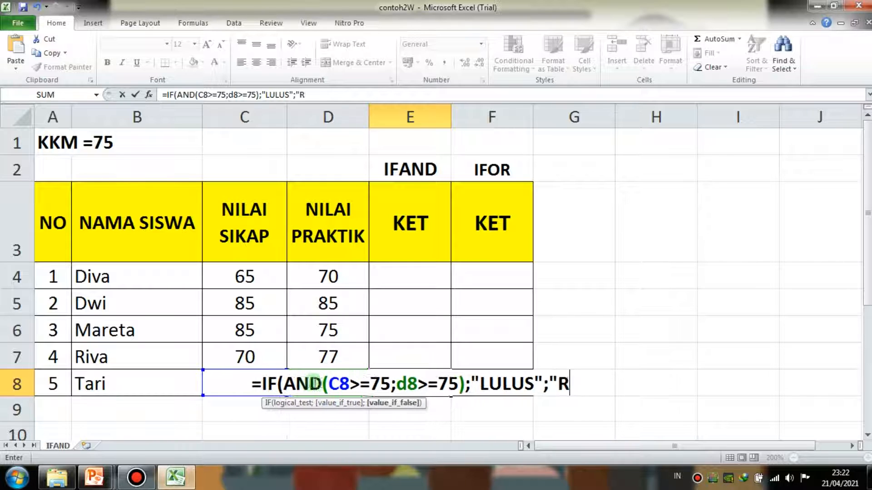
pyautogui.write('EMIDI"')
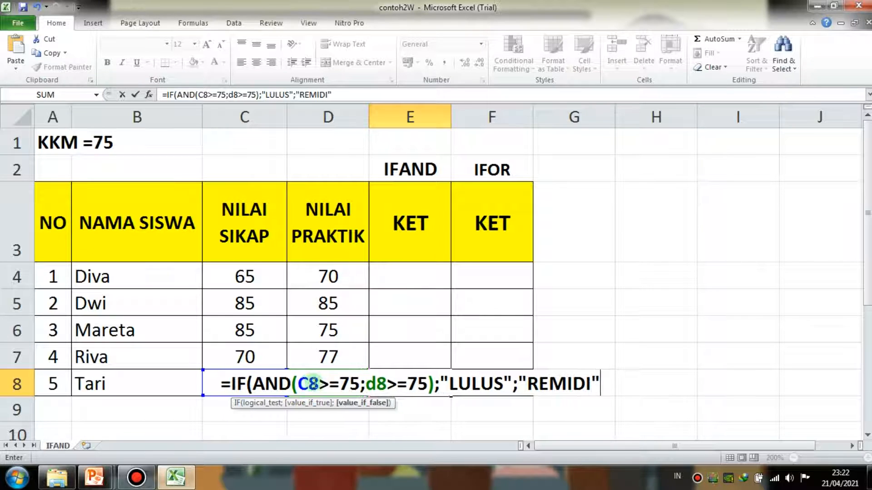
pyautogui.press('Return')
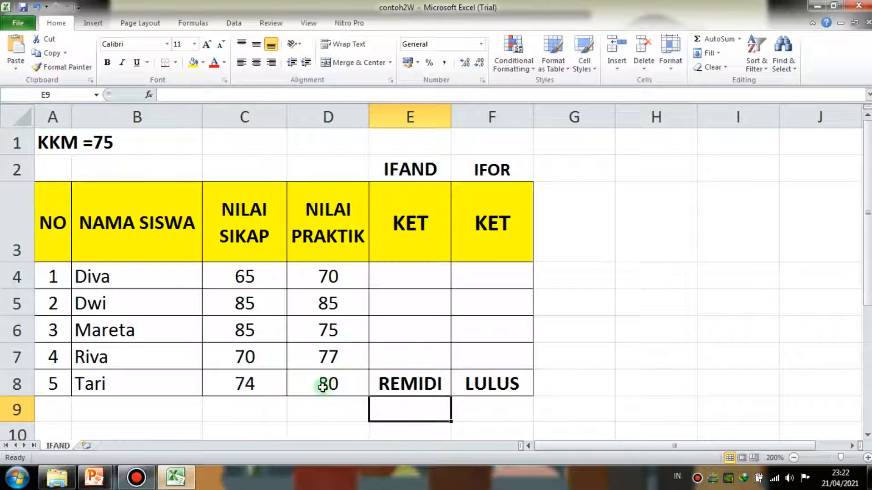
# - Compare the IFAND result in E8 with the IFOR result in F8
pyautogui.click(386, 385)
pyautogui.click(485, 372)
pyautogui.click(414, 381)
pyautogui.click(481, 383)
pyautogui.click(405, 389)
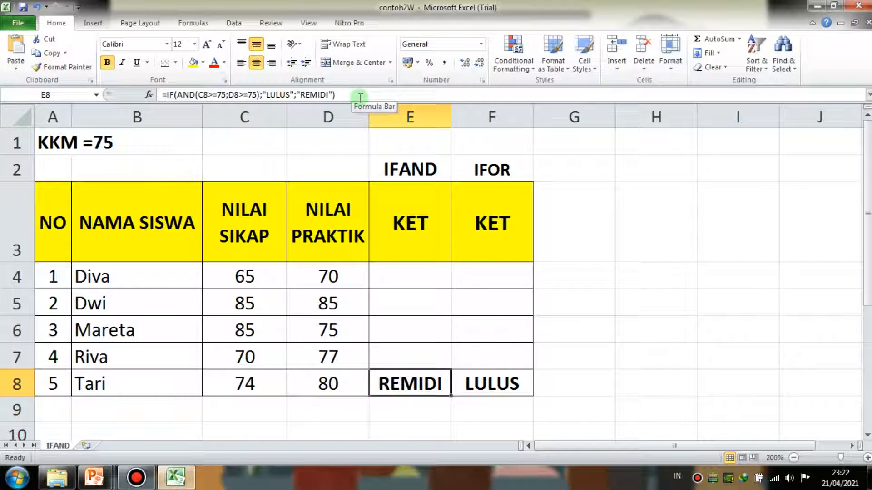
# - Examine the AND conditions in the E8 formula and the OR formula in F8, leaving both formulas as they are
pyautogui.moveTo(199, 95); pyautogui.dragTo(260, 95)
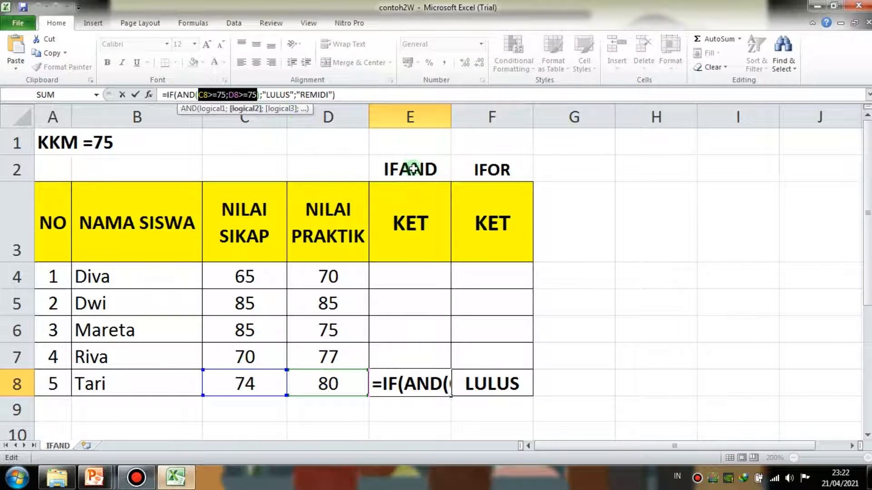
pyautogui.click(617, 298)
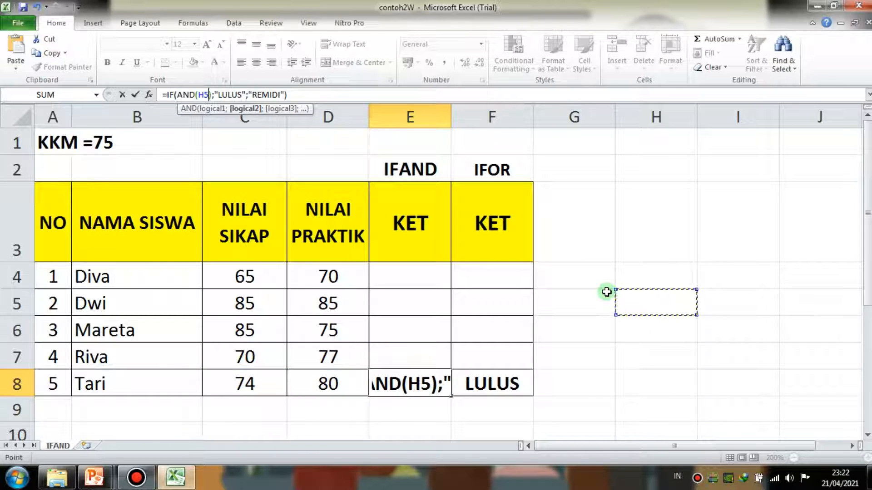
pyautogui.press('Escape')
pyautogui.click(511, 384)
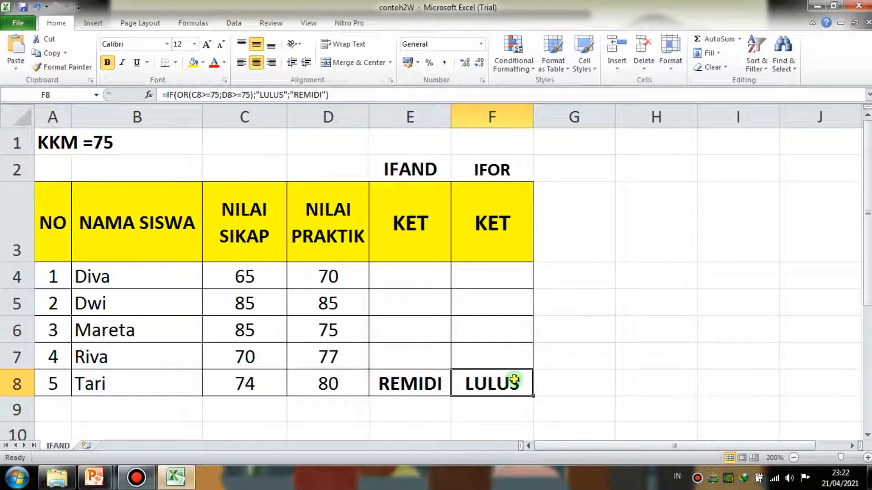
pyautogui.click(381, 95)
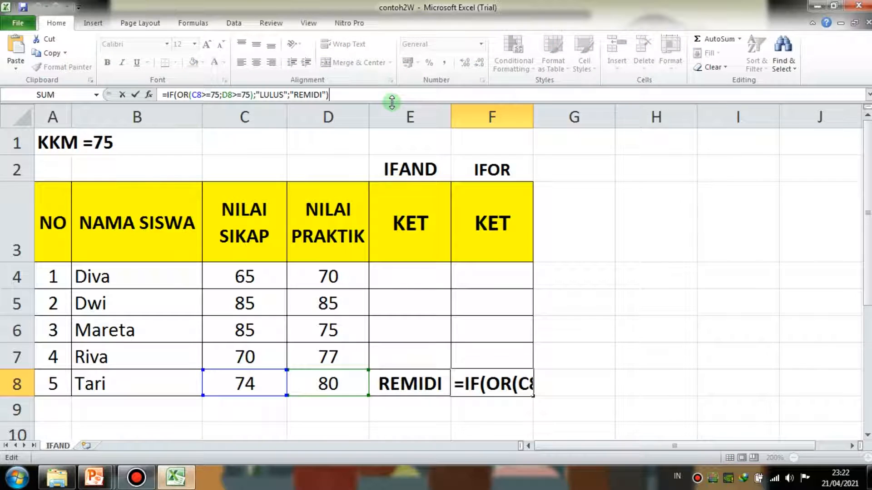
pyautogui.press('Return')
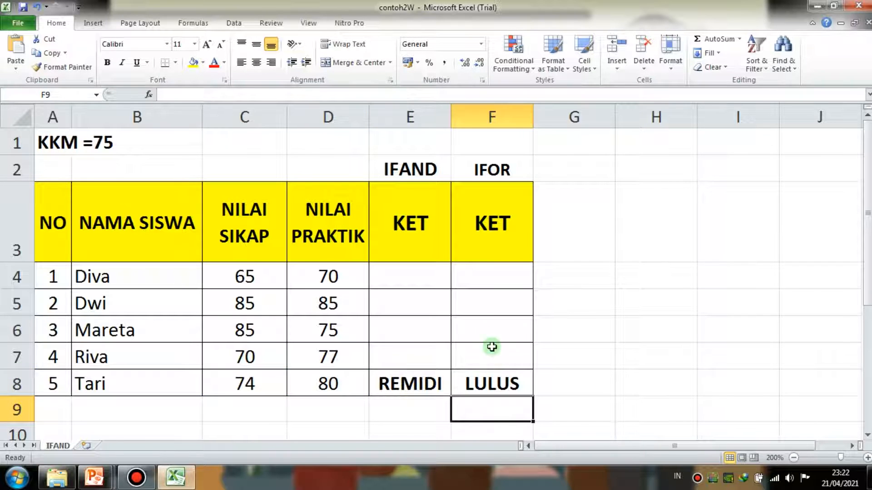
pyautogui.click(500, 384)
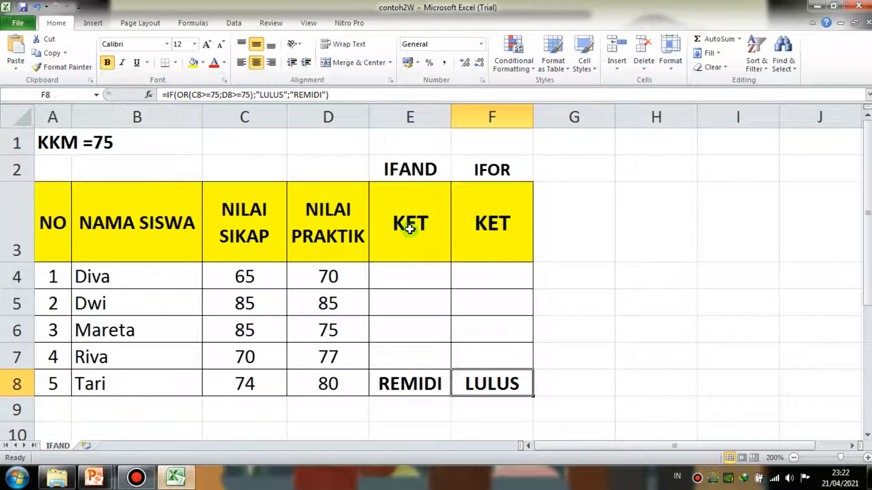
# - Check the formulas in E8 and F8 against each other once more
pyautogui.click(429, 384)
pyautogui.click(512, 384)
pyautogui.click(406, 383)
pyautogui.click(509, 383)
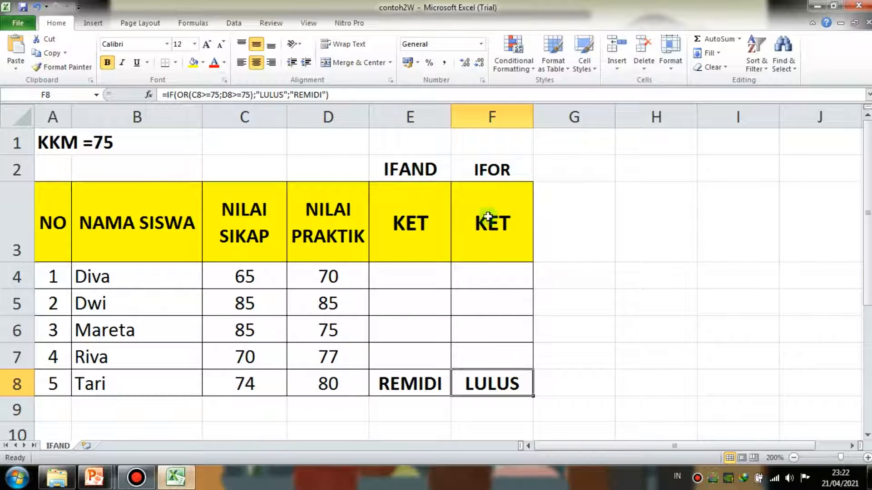
pyautogui.click(420, 381)
pyautogui.click(494, 383)
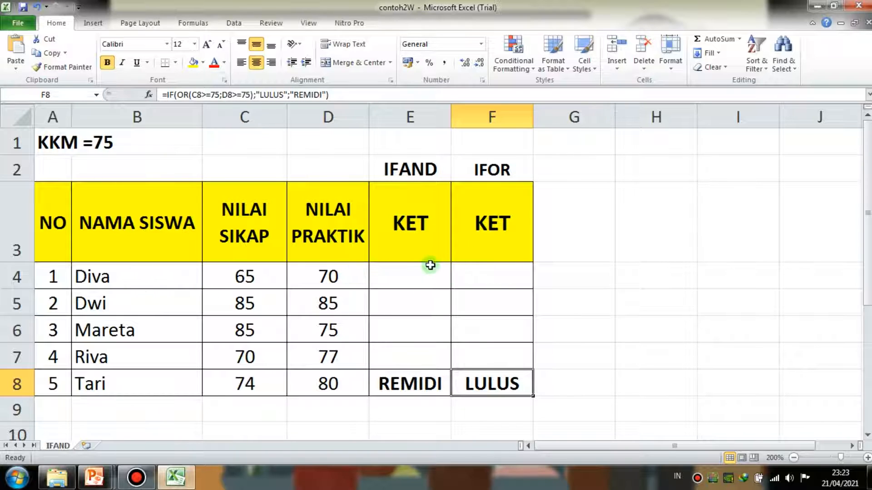
# - Examine the empty KET cells in rows 4 to 7 of the IFAND and IFOR columns
pyautogui.moveTo(414, 358); pyautogui.dragTo(483, 358)
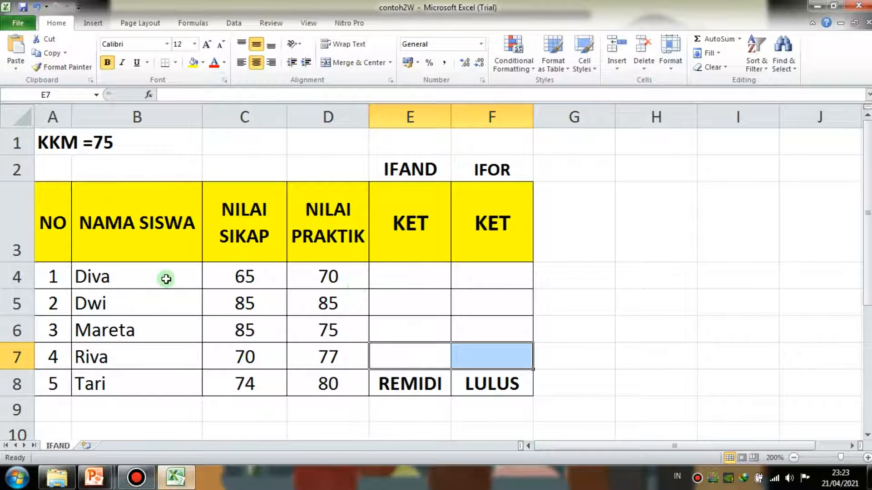
pyautogui.click(477, 285)
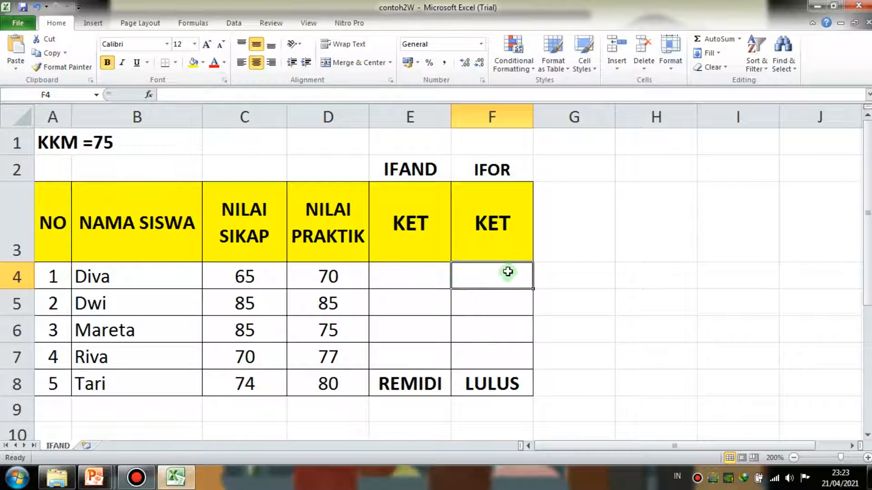
pyautogui.click(408, 326)
pyautogui.click(420, 280)
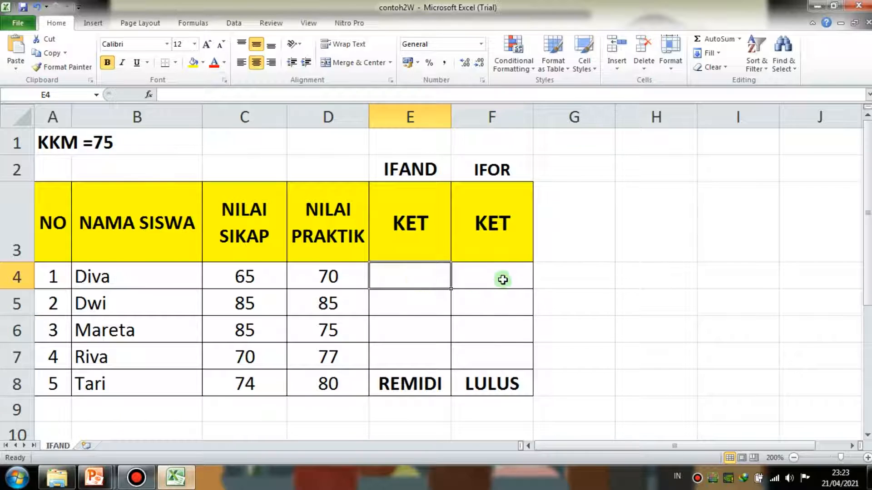
pyautogui.click(502, 280)
pyautogui.moveTo(501, 382); pyautogui.dragTo(504, 268)
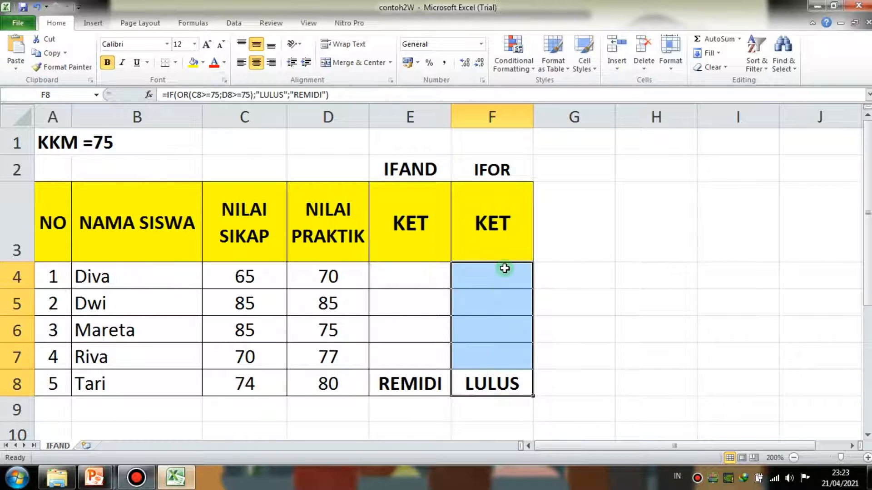
pyautogui.click(500, 270)
pyautogui.click(490, 307)
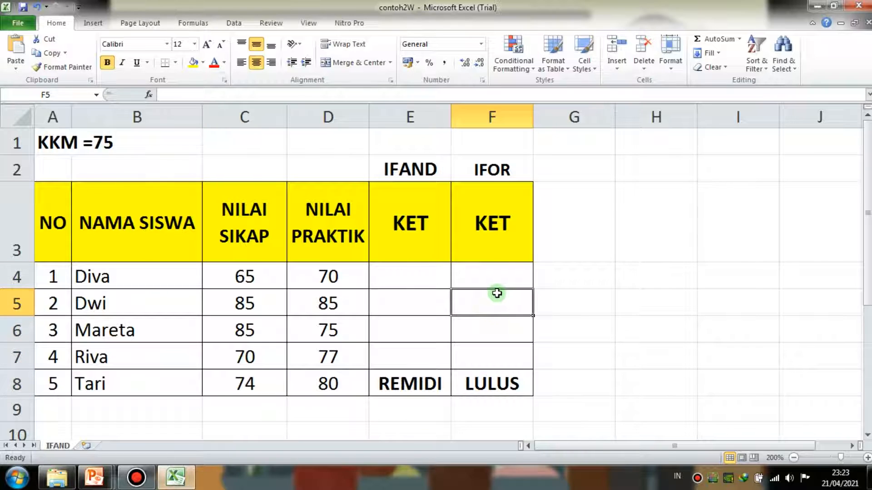
pyautogui.click(500, 271)
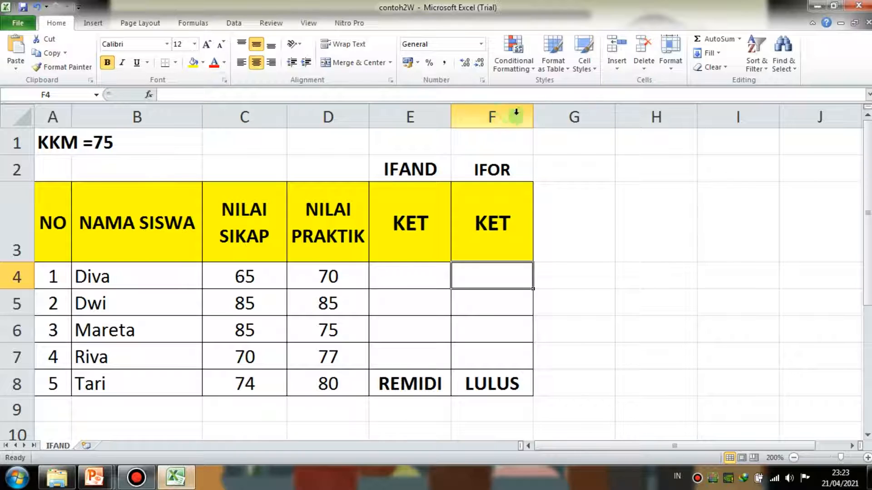
# - Close the contoh2W workbook and advance the lesson slides from PENGERTIAN IF OR to STUDI KASUS & TUGAS
pyautogui.click(859, 5)
pyautogui.click(383, 254)
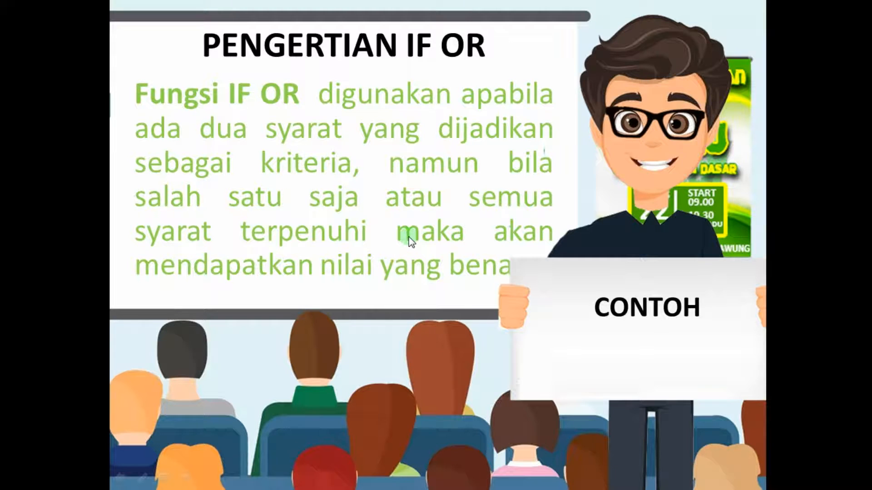
pyautogui.click(408, 236)
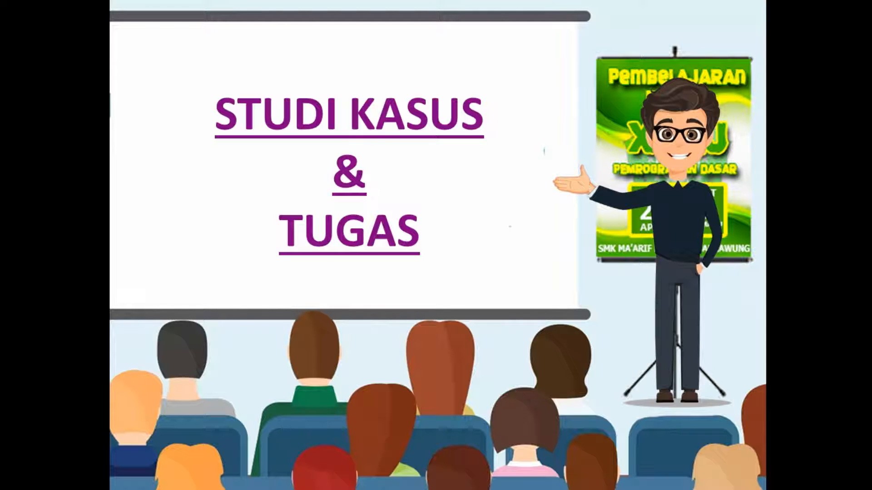
# - Open the pEMBAHASAN workbook from the STUDI KASUS slide and look over the computer sales table in A1:K6
pyautogui.click(423, 104)
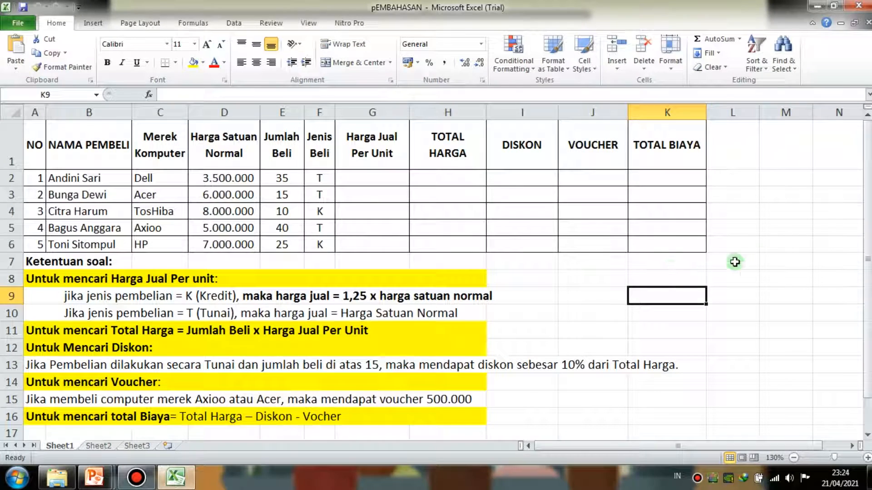
pyautogui.click(775, 245)
pyautogui.moveTo(35, 140); pyautogui.dragTo(697, 241)
pyautogui.click(786, 228)
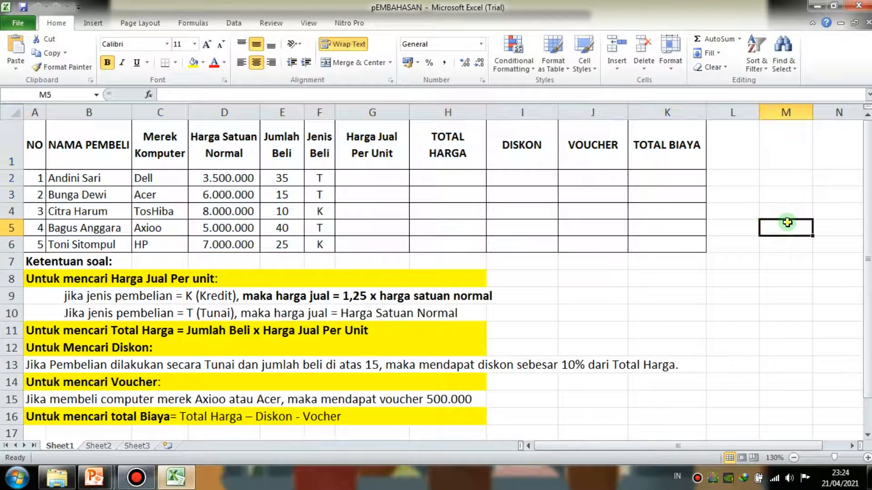
pyautogui.moveTo(37, 138); pyautogui.dragTo(680, 245)
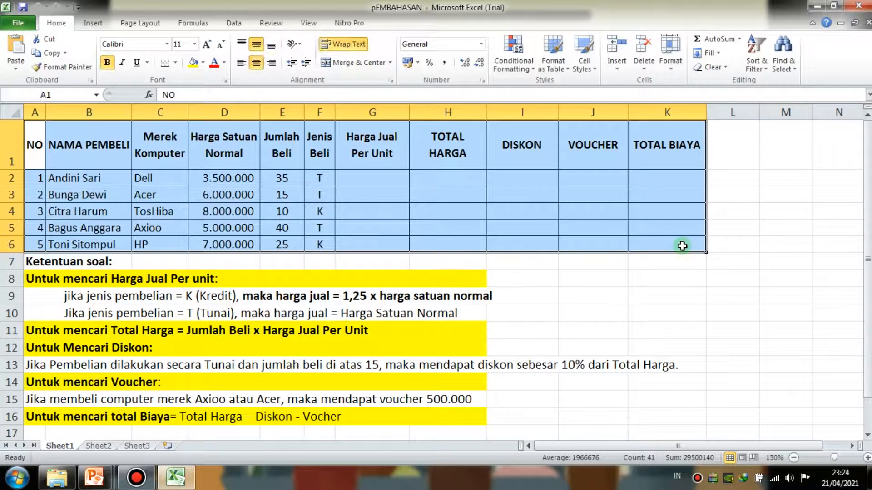
pyautogui.click(681, 310)
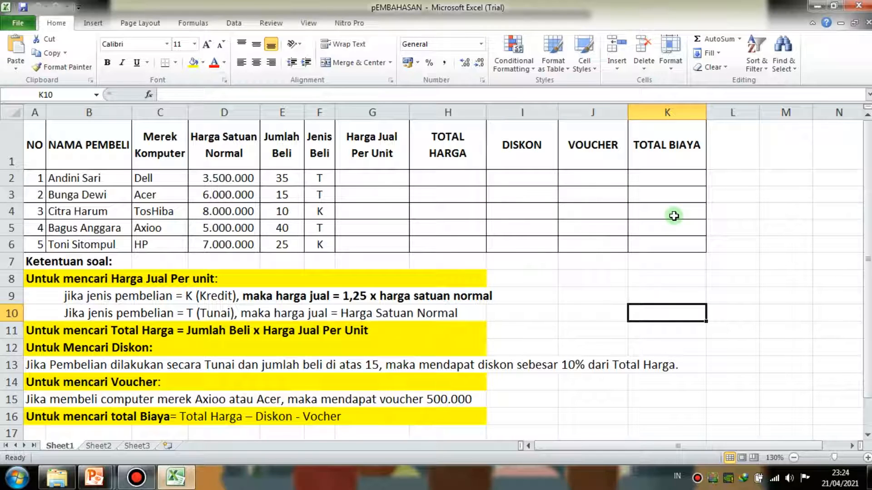
# - Review the Harga Jual Per Unit, TOTAL HARGA and TOTAL BIAYA columns and the Ketentuan soal rule for Harga Jual Per Unit
pyautogui.click(509, 223)
pyautogui.click(375, 151)
pyautogui.click(463, 148)
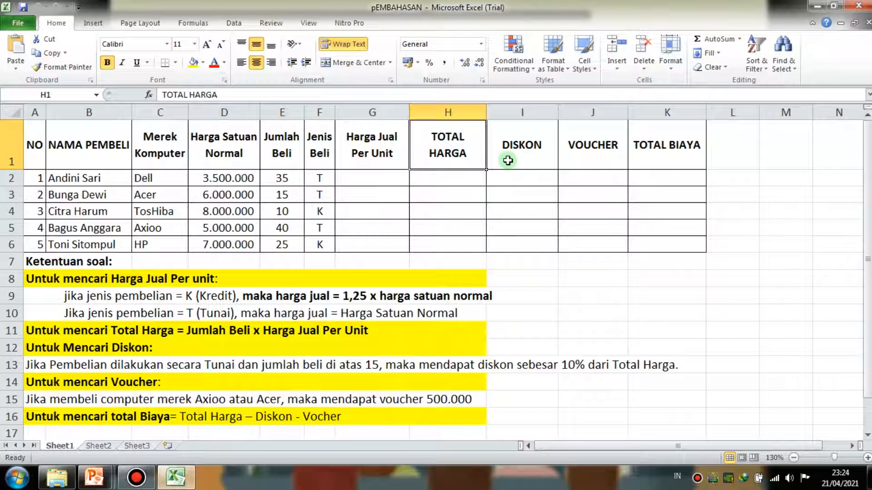
pyautogui.click(686, 158)
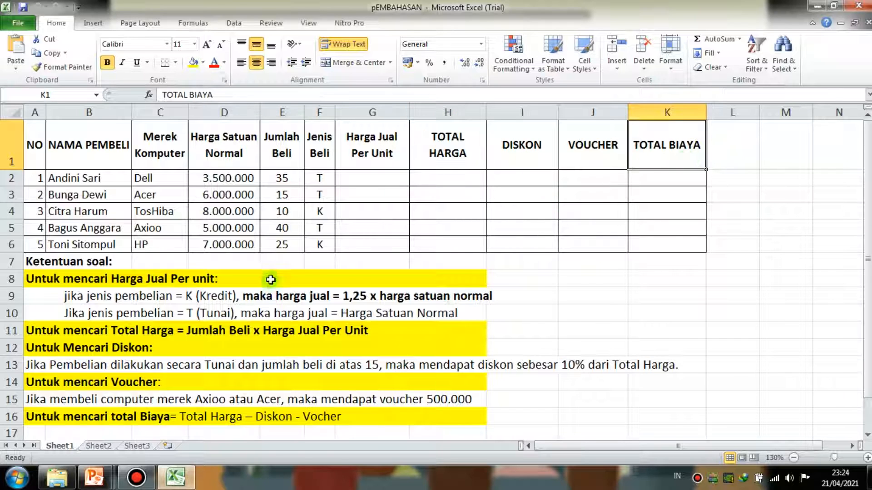
pyautogui.click(241, 285)
pyautogui.click(46, 267)
pyautogui.click(191, 282)
pyautogui.click(382, 181)
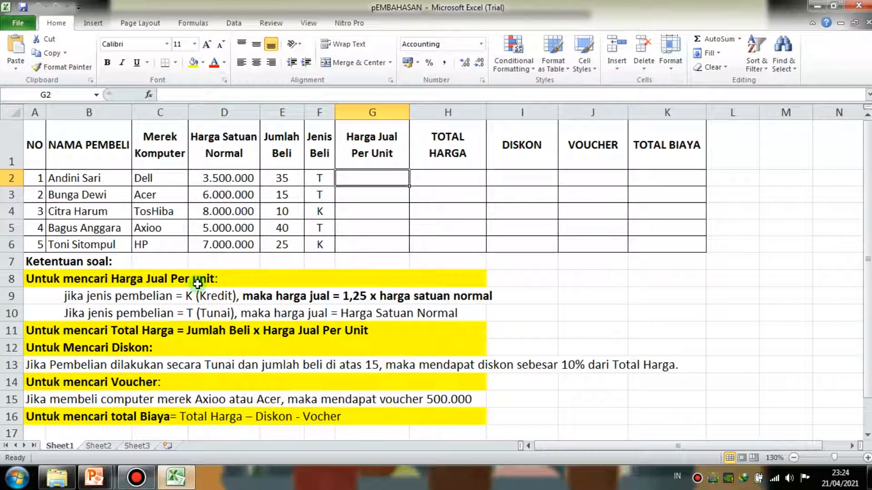
pyautogui.click(244, 296)
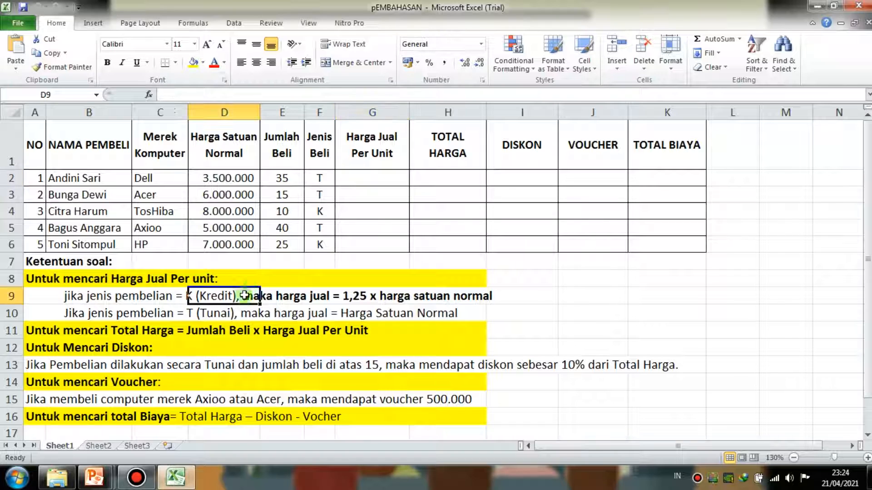
# - Enter the formula =IF(F2="K";1,25*D2) in the first Harga Jual Per Unit cell, G2
pyautogui.click(369, 177)
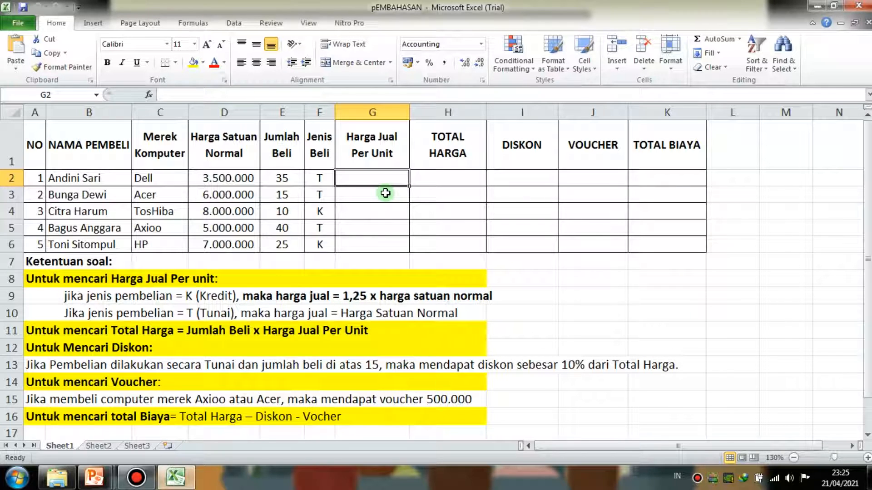
pyautogui.write('=')
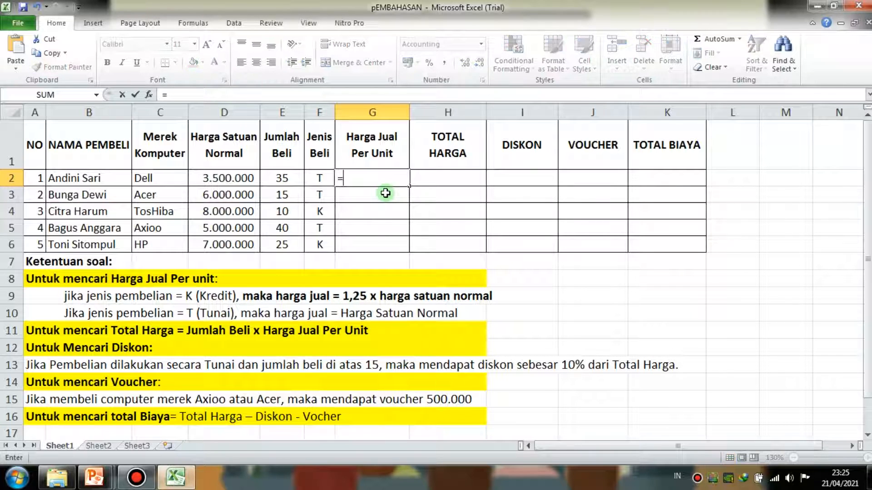
pyautogui.write('IF')
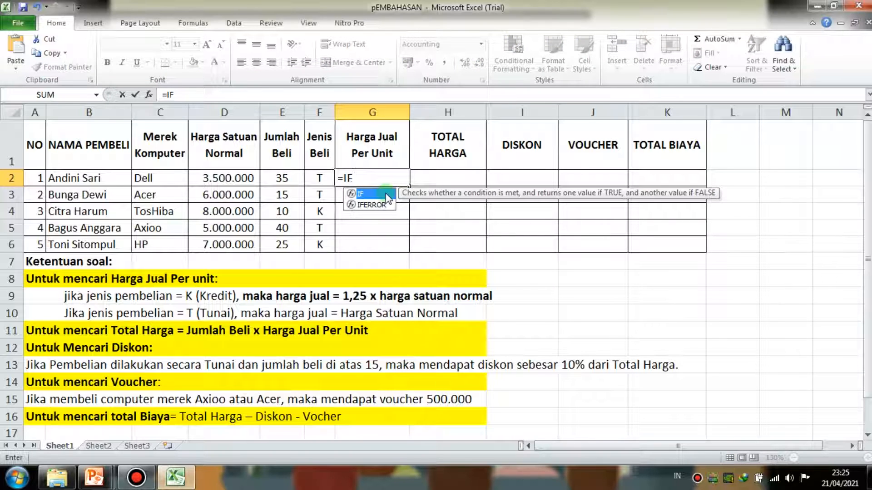
pyautogui.doubleClick(386, 196)
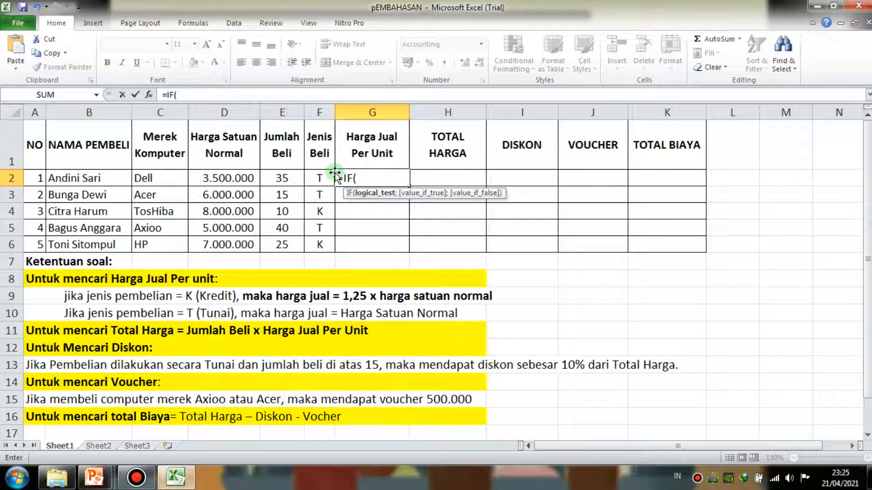
pyautogui.click(318, 178)
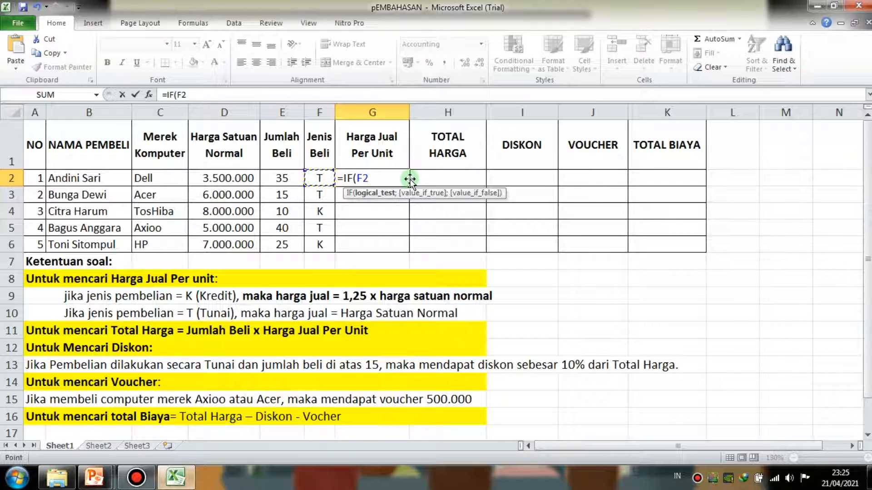
pyautogui.write('=')
pyautogui.write('"K";')
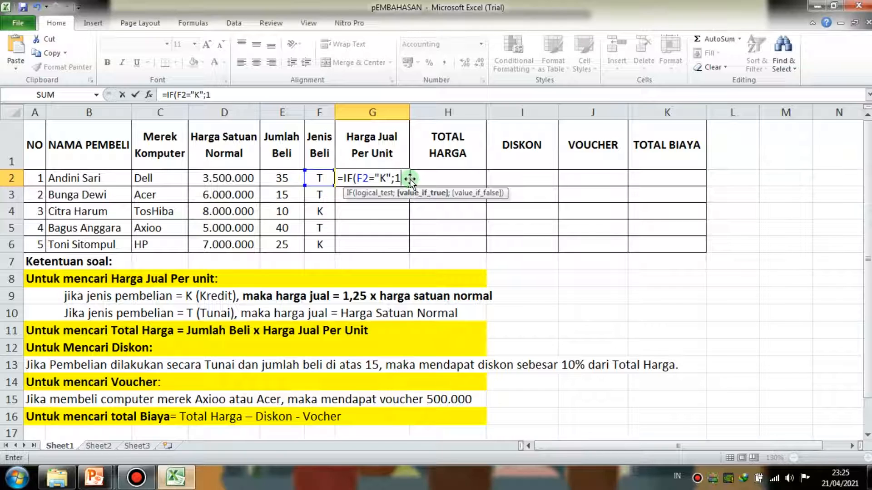
pyautogui.write('1,25*')
pyautogui.click(233, 179)
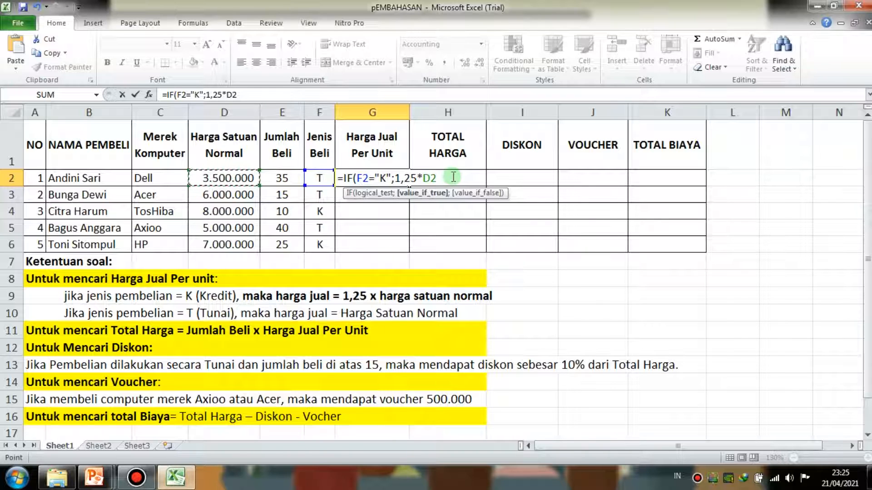
pyautogui.write(')')
pyautogui.press('Return')
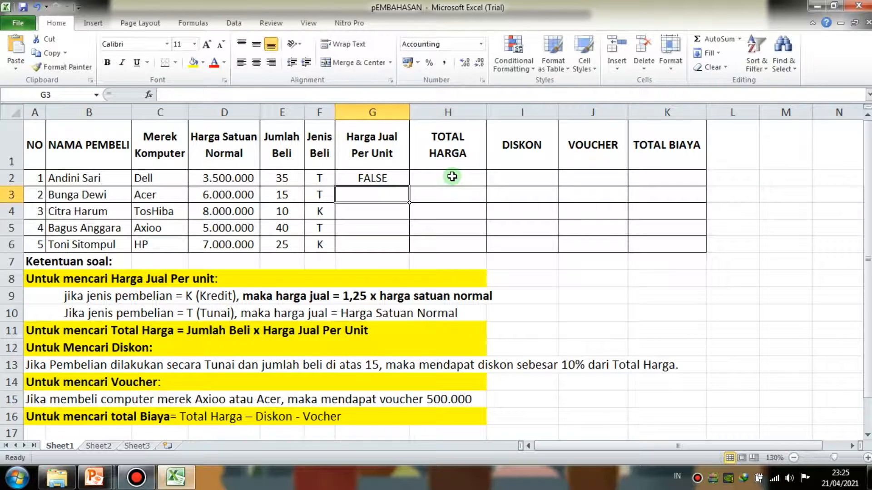
# - Add D2 as the value if false in G2, making the formula =IF(F2="K";1,25*D2;D2)
pyautogui.click(385, 179)
pyautogui.click(265, 93)
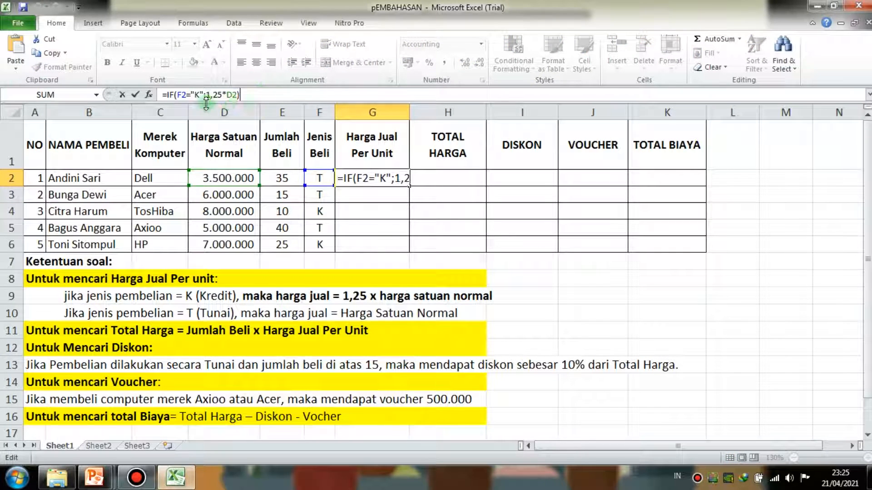
pyautogui.click(237, 95)
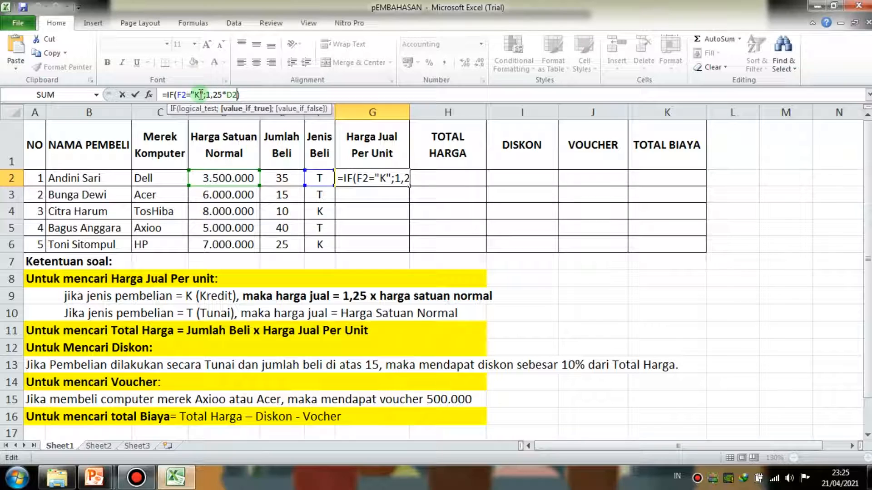
pyautogui.write(')')
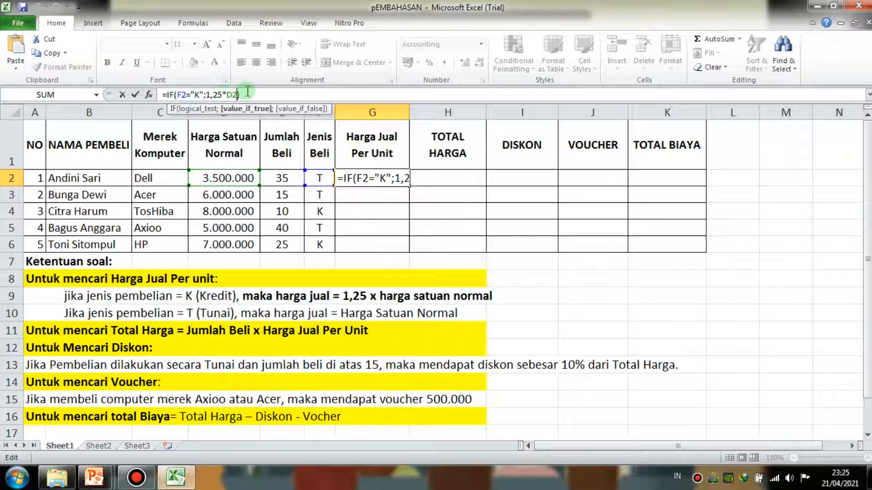
pyautogui.write(';')
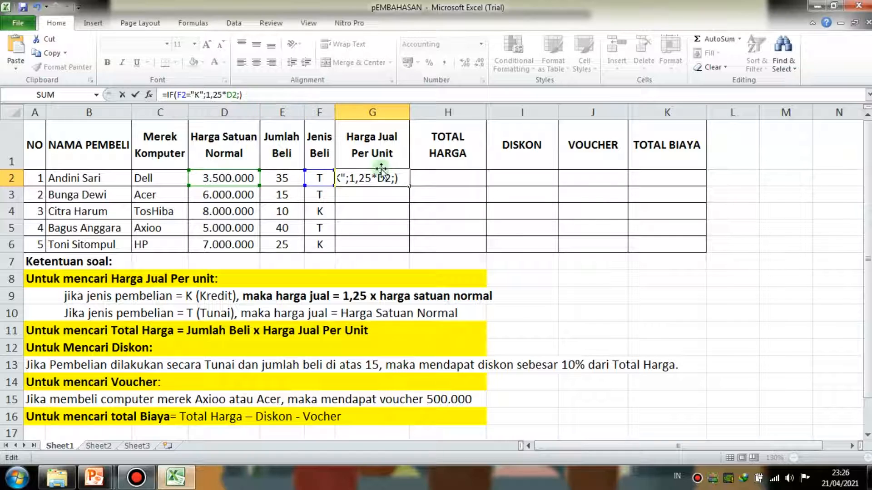
pyautogui.click(396, 179)
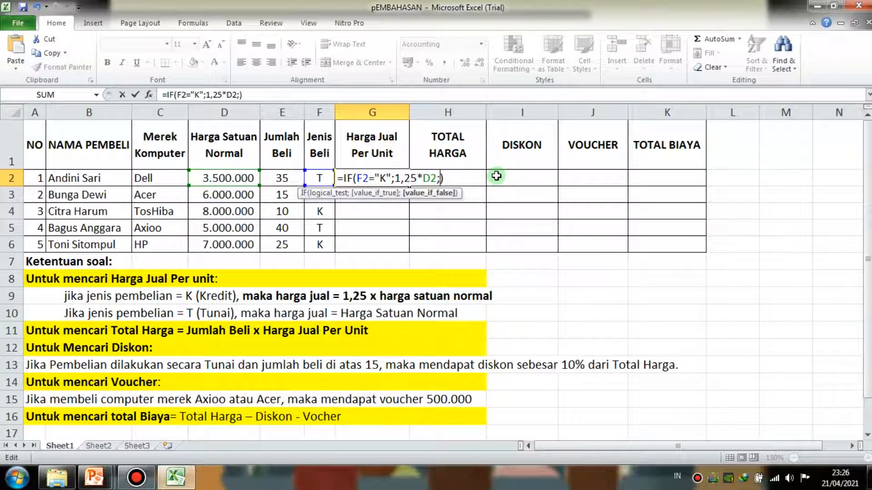
pyautogui.click(221, 177)
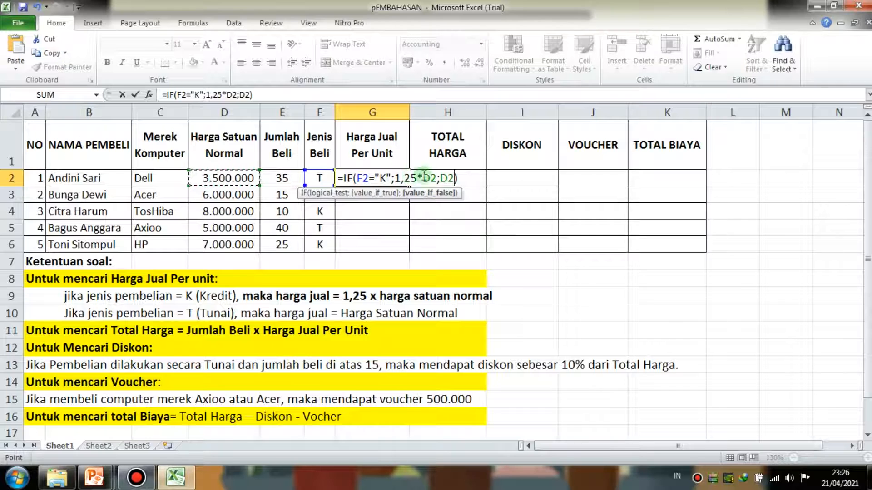
pyautogui.click(472, 177)
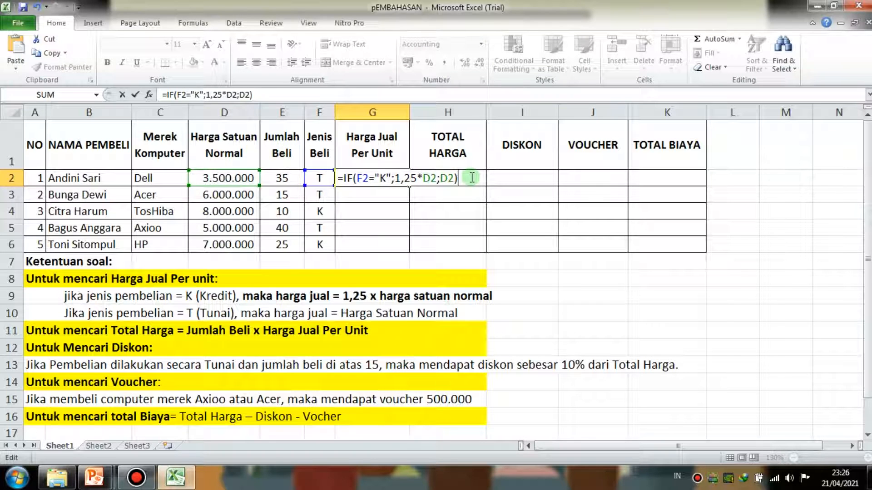
pyautogui.press('Return')
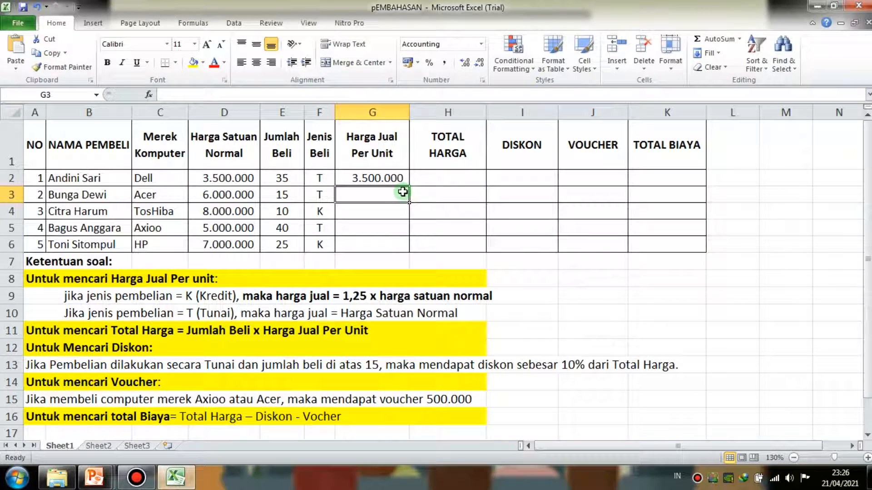
# - Check the Harga Jual Per Unit formula in G2 against the Jenis Beli in row 2
pyautogui.click(395, 179)
pyautogui.press('Return')
pyautogui.click(395, 177)
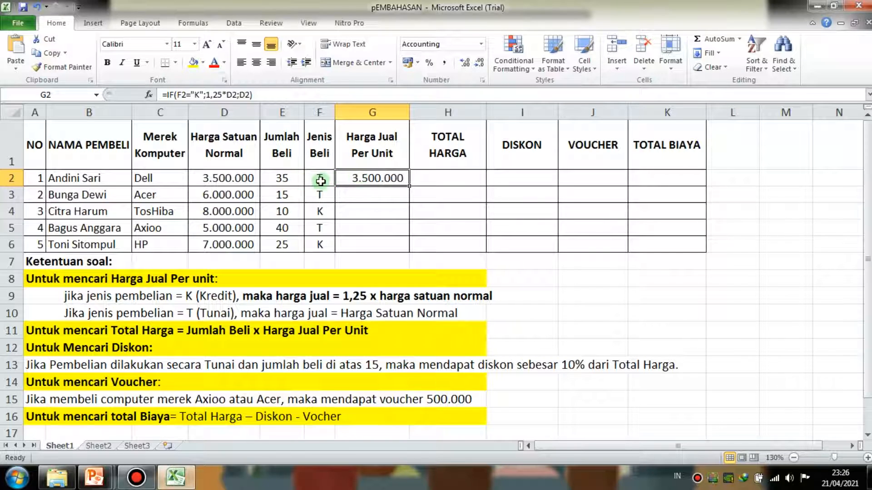
pyautogui.click(387, 229)
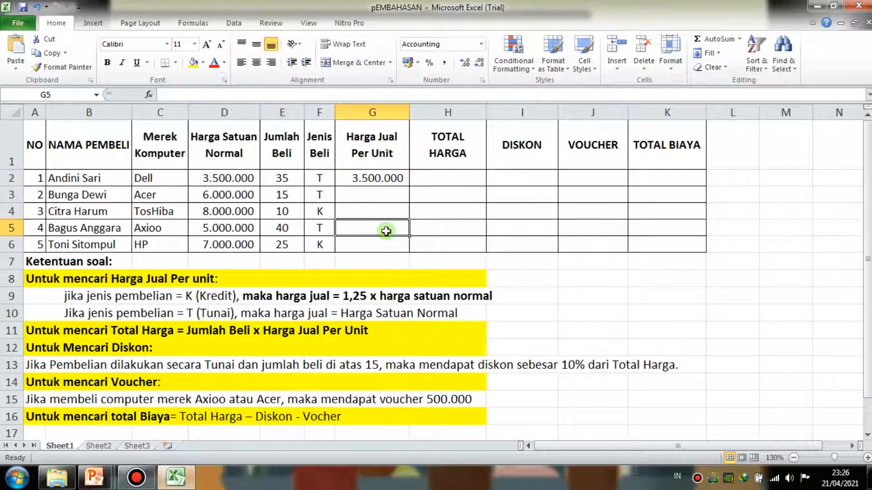
pyautogui.click(383, 180)
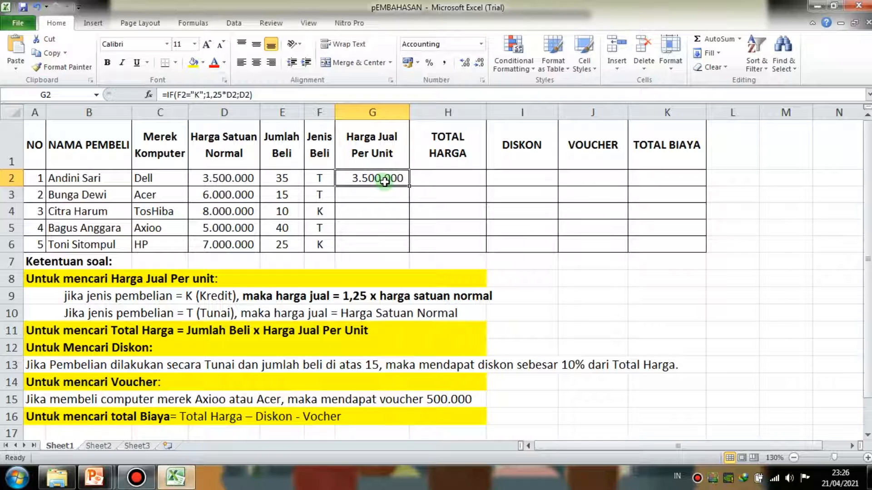
# - Calculate TOTAL HARGA in H2 with the formula =E2*G2 and reselect the cell
pyautogui.click(437, 178)
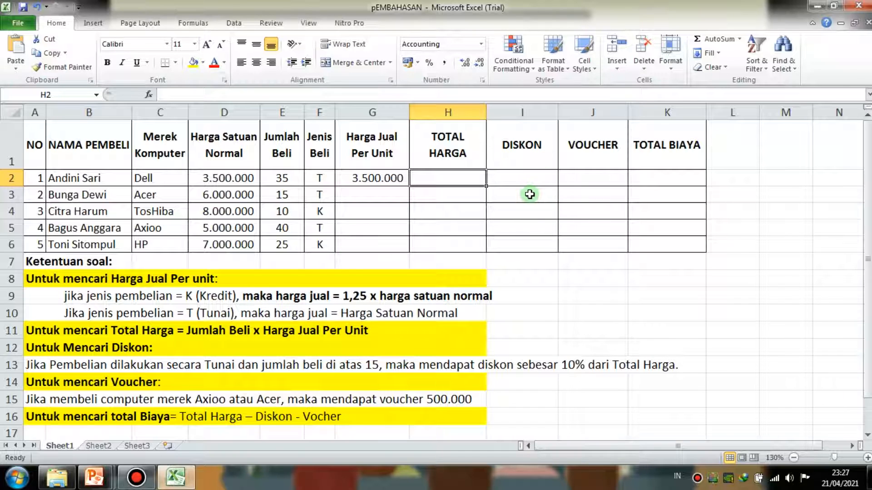
pyautogui.write('=')
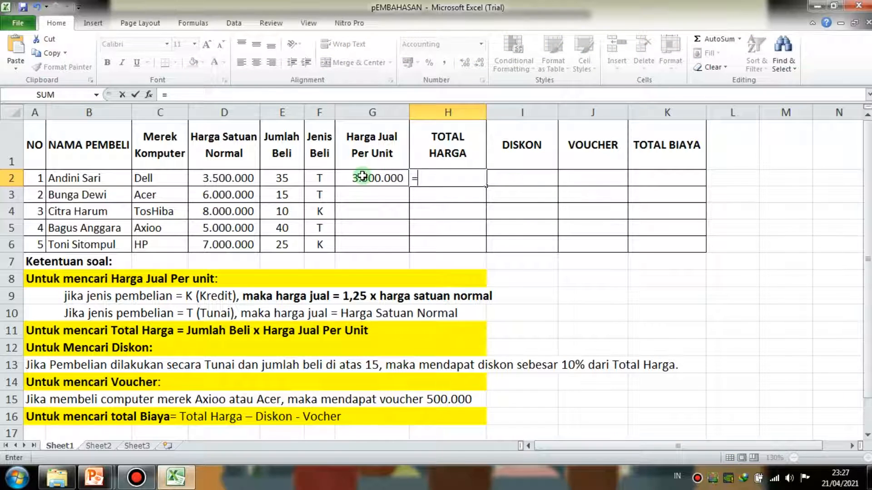
pyautogui.click(289, 179)
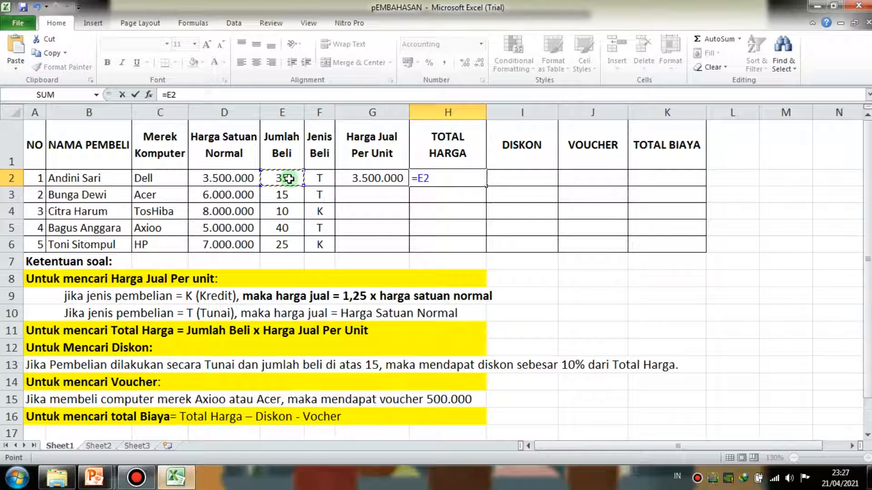
pyautogui.write('*')
pyautogui.click(366, 182)
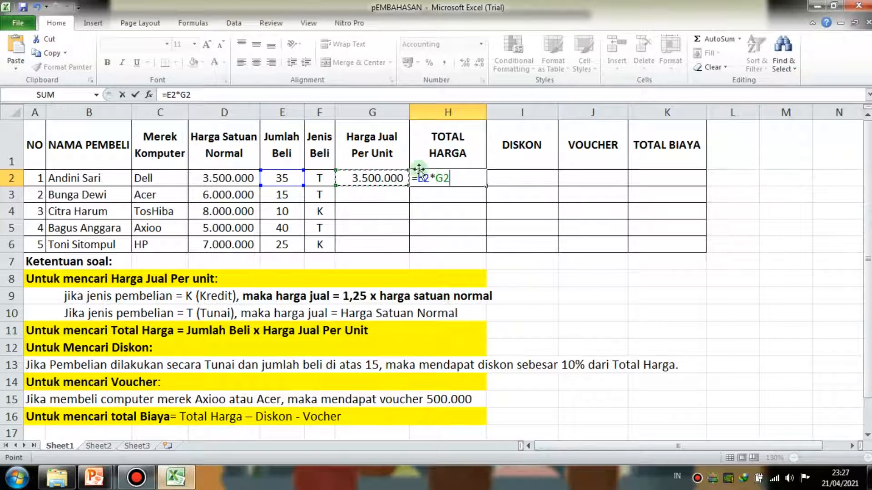
pyautogui.press('Return')
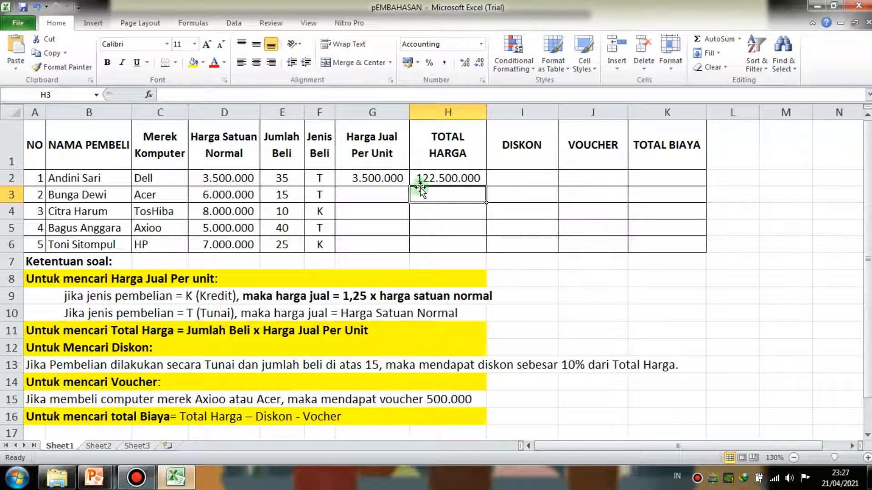
pyautogui.click(501, 175)
pyautogui.click(454, 182)
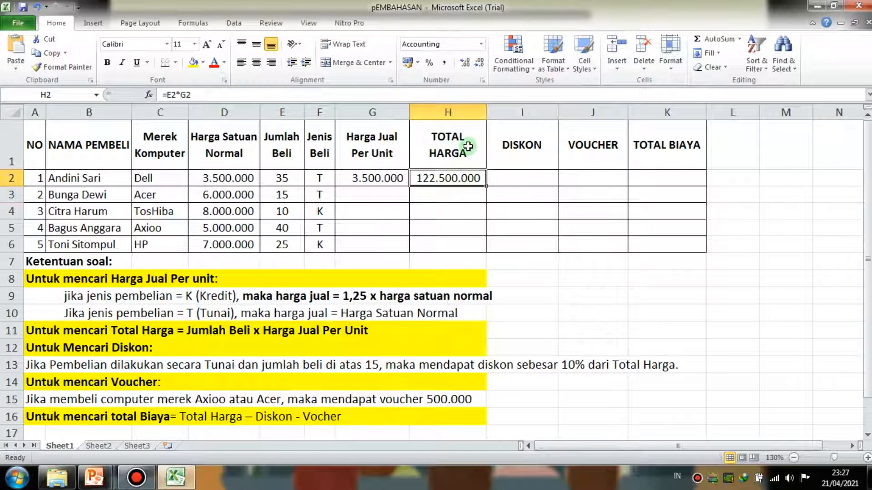
# - Start the DISKON formula in cell I2 with an AND test nested inside IF: =IF(AND(
pyautogui.click(511, 175)
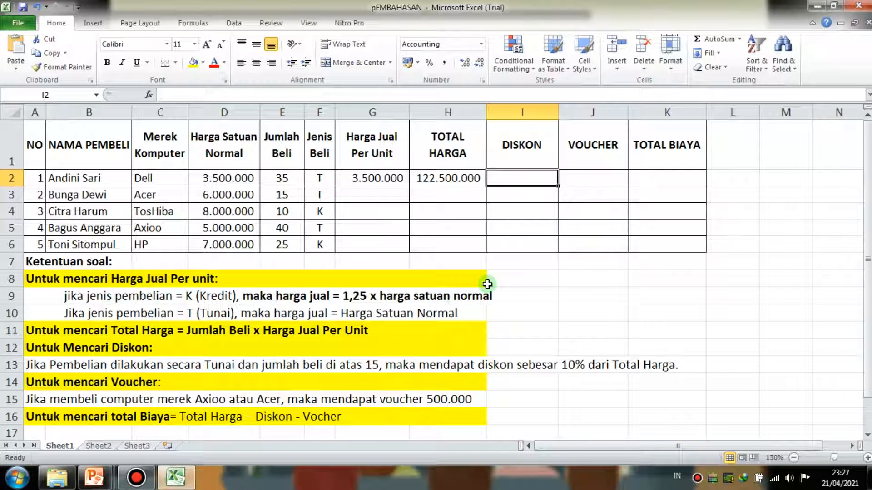
pyautogui.write('=IF')
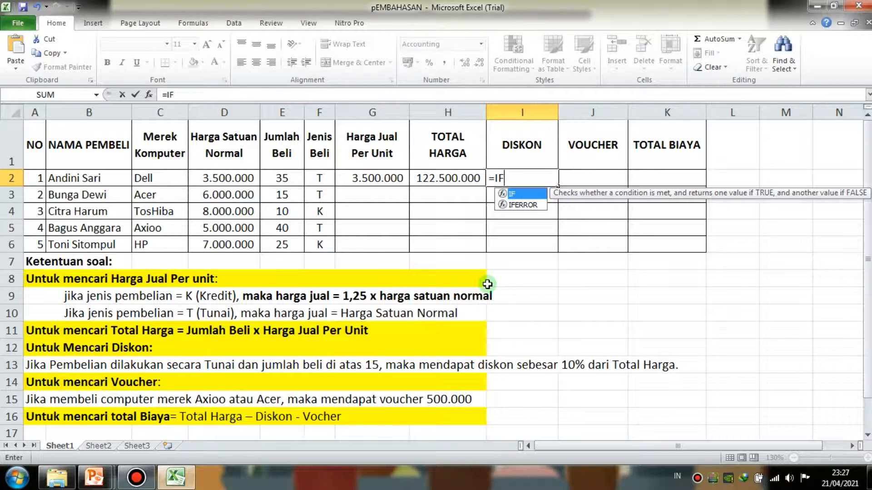
pyautogui.write('(')
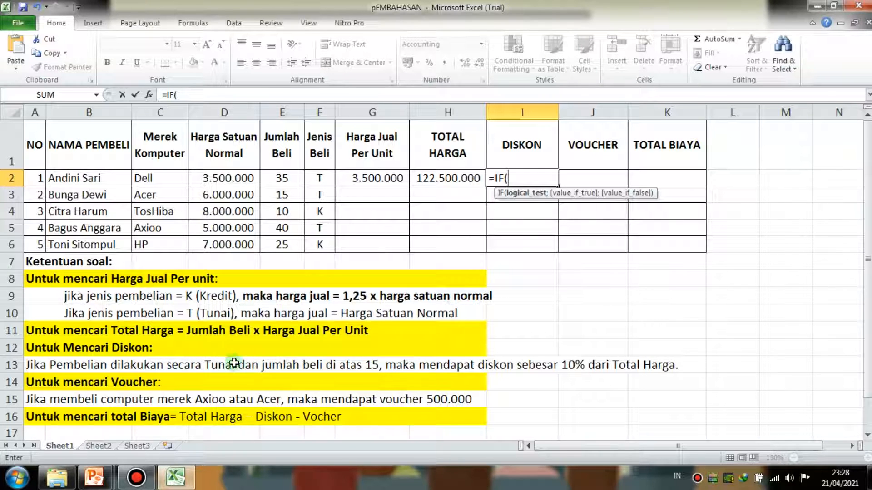
pyautogui.write('AND')
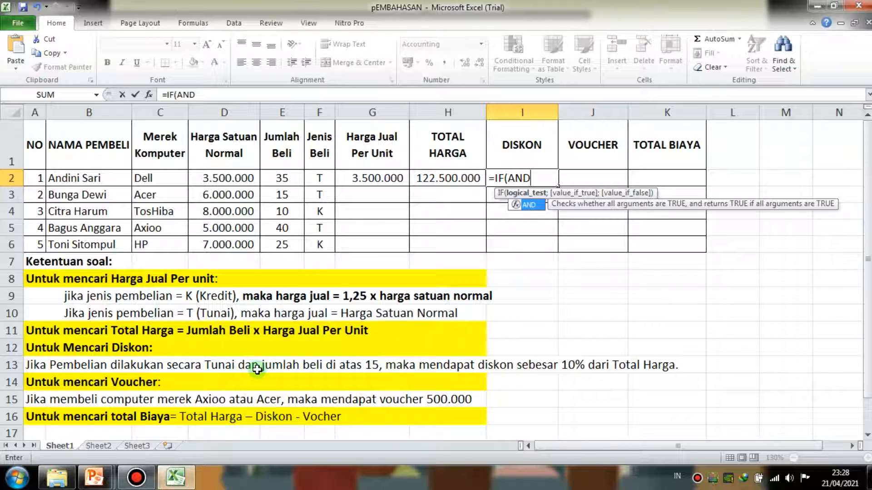
pyautogui.write('(')
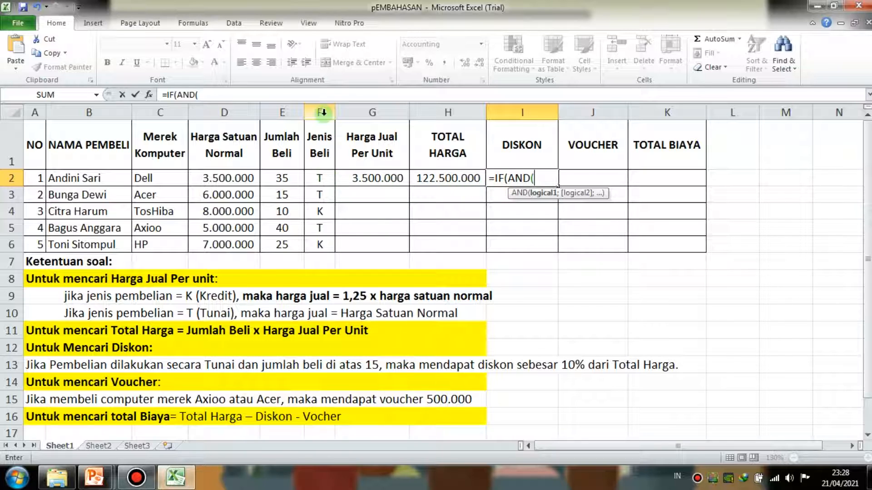
# - Add the Jenis Beli condition F2="T" as the first AND argument in the I2 formula
pyautogui.click(322, 179)
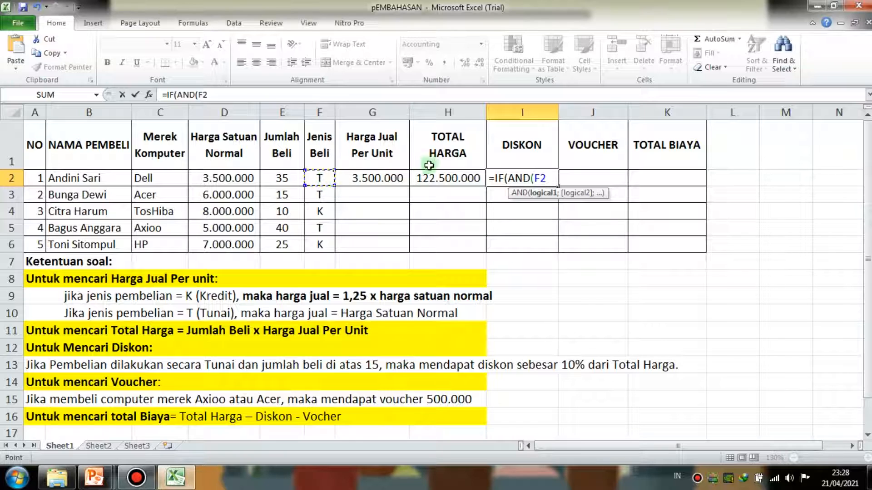
pyautogui.write('="')
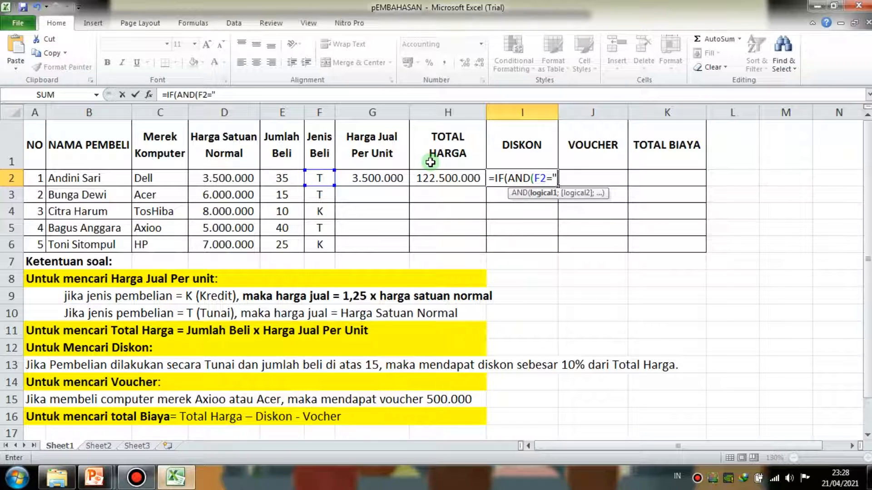
pyautogui.write('T')
pyautogui.write('"')
pyautogui.write('"')
pyautogui.write(';')
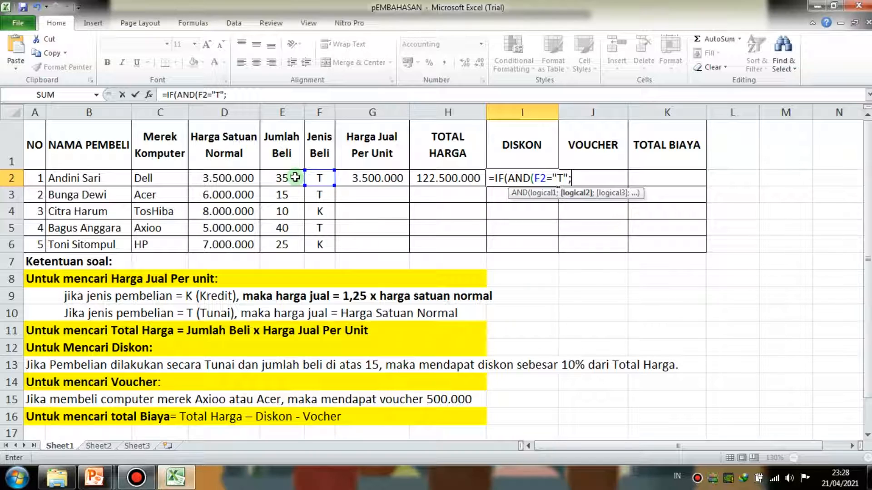
# - Add the Jumlah Beli condition E2>15 as the second AND argument in I2 and close the AND test
pyautogui.click(292, 176)
pyautogui.write('>1')
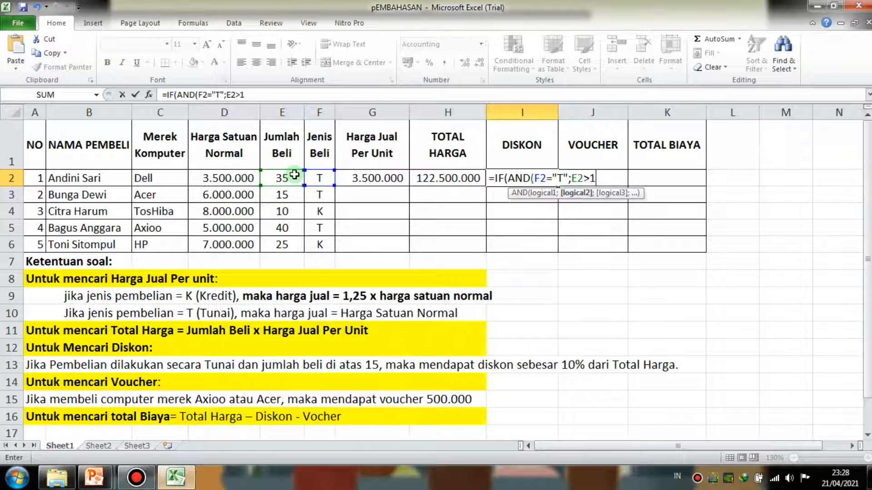
pyautogui.write('5')
pyautogui.press('BackSpace')
pyautogui.press('BackSpace')
pyautogui.write('=')
pyautogui.write('1')
pyautogui.write('5')
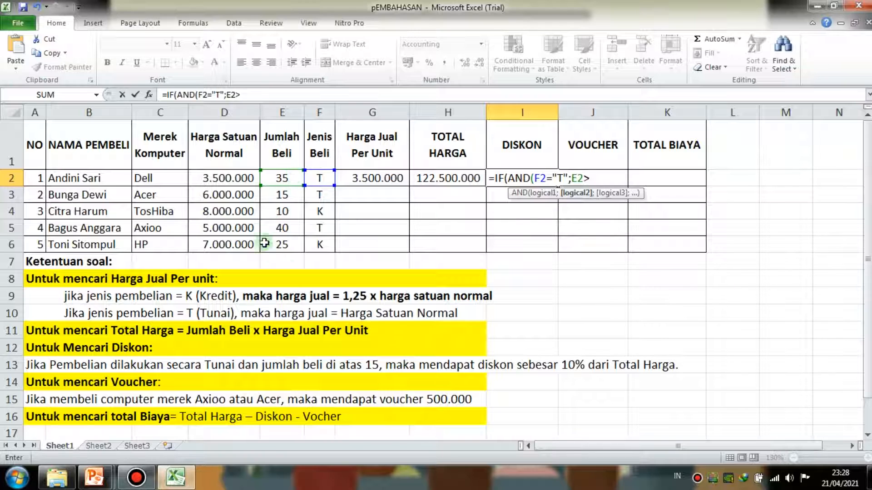
pyautogui.write('15')
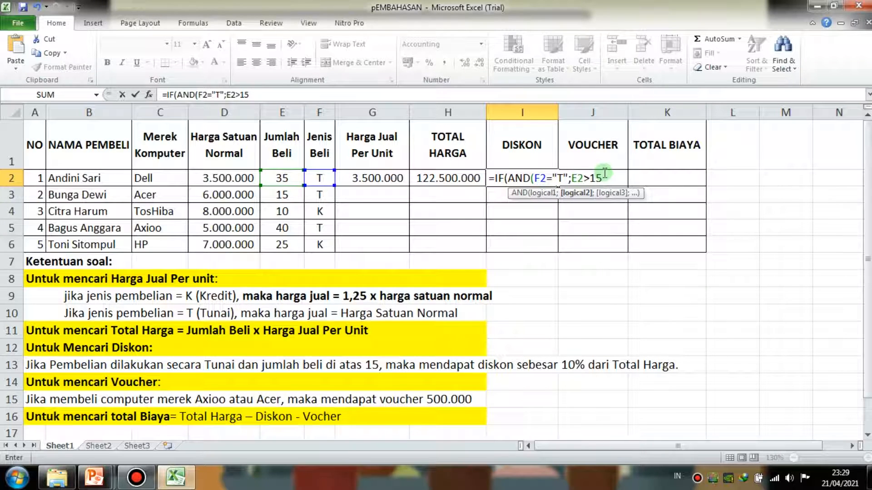
pyautogui.write(');')
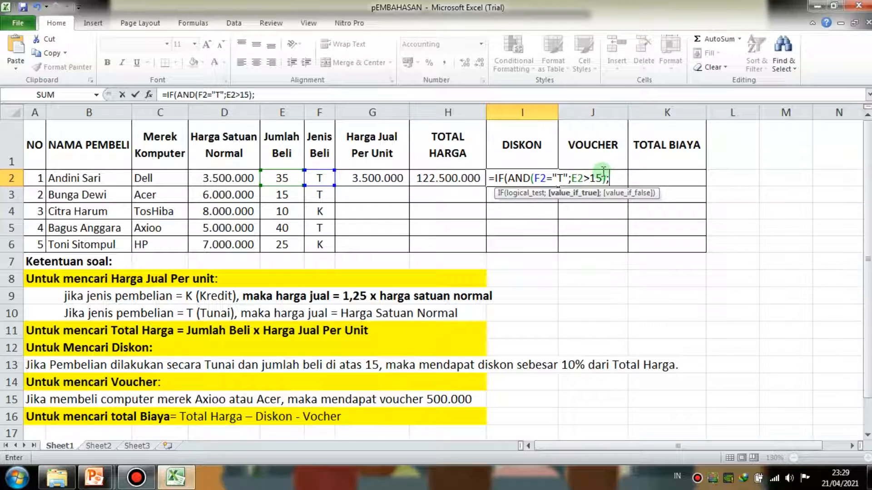
pyautogui.write('10')
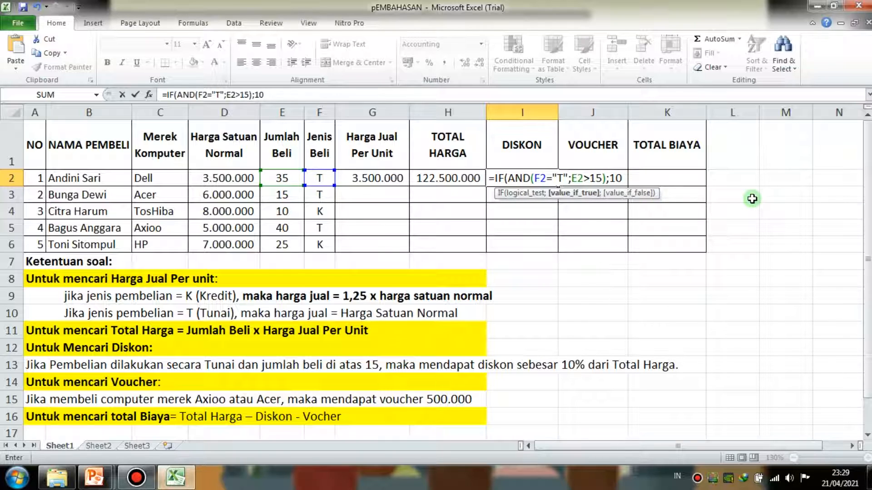
pyautogui.write('%*')
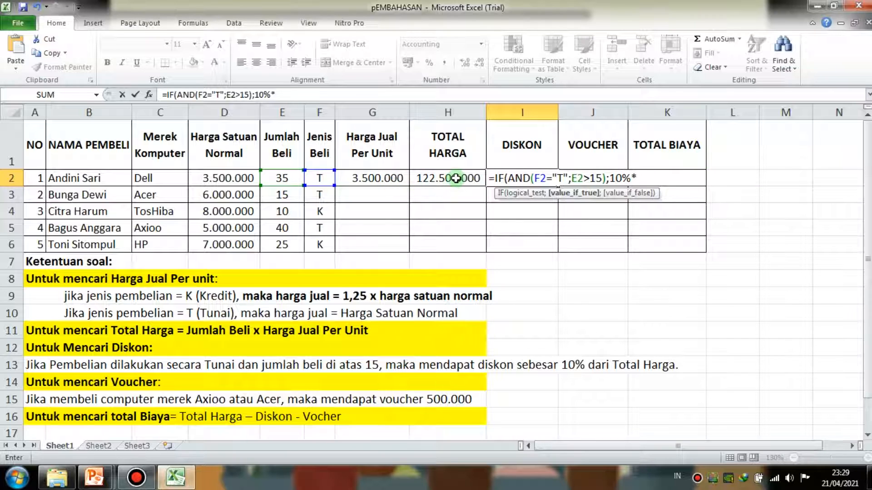
# - Complete the I2 formula as =IF(AND(F2="T";E2>15);10%*H2;0) and reselect the cell
pyautogui.click(456, 178)
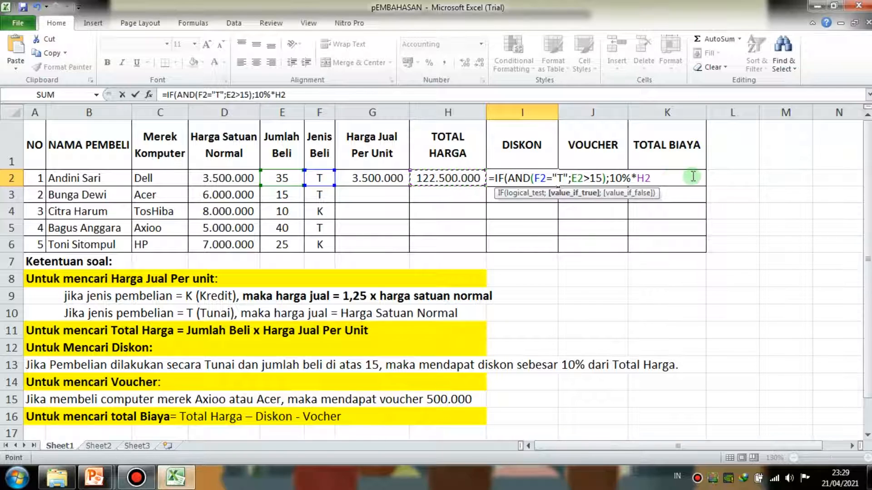
pyautogui.write(';')
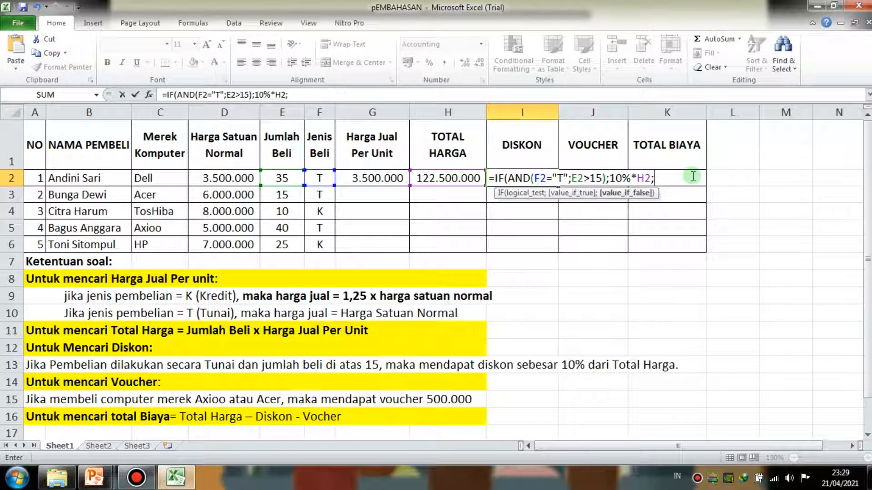
pyautogui.write('0)')
pyautogui.press('Return')
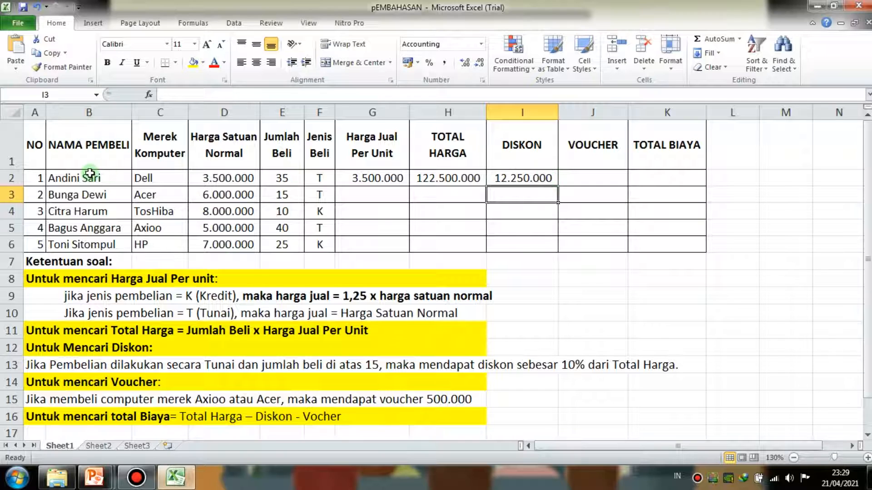
pyautogui.click(522, 181)
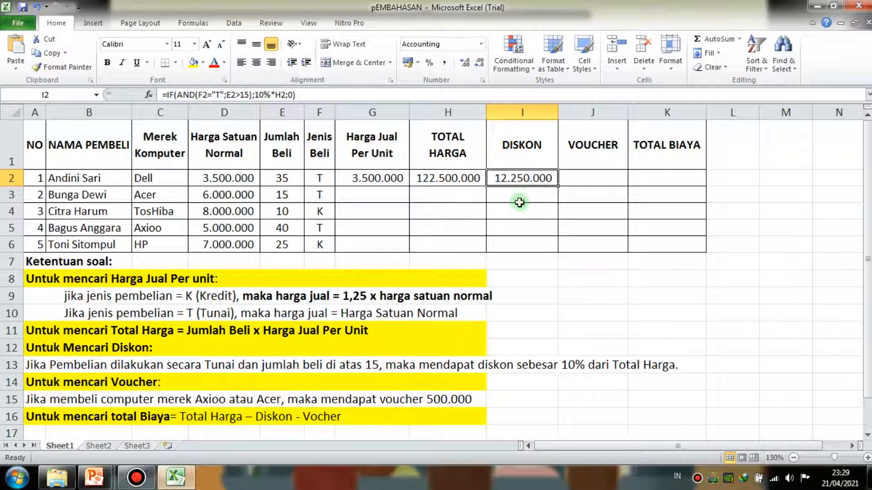
# - Review the conditions and the value if true in the DISKON formula in I2
pyautogui.click(341, 94)
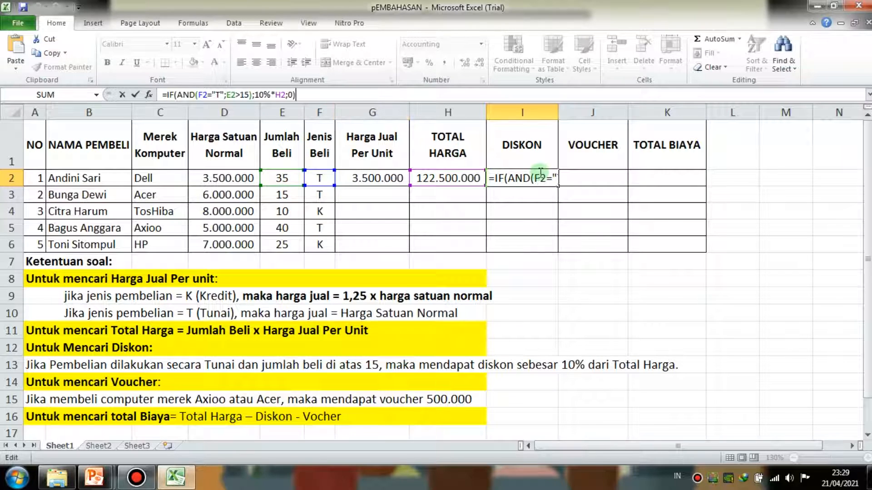
pyautogui.click(540, 175)
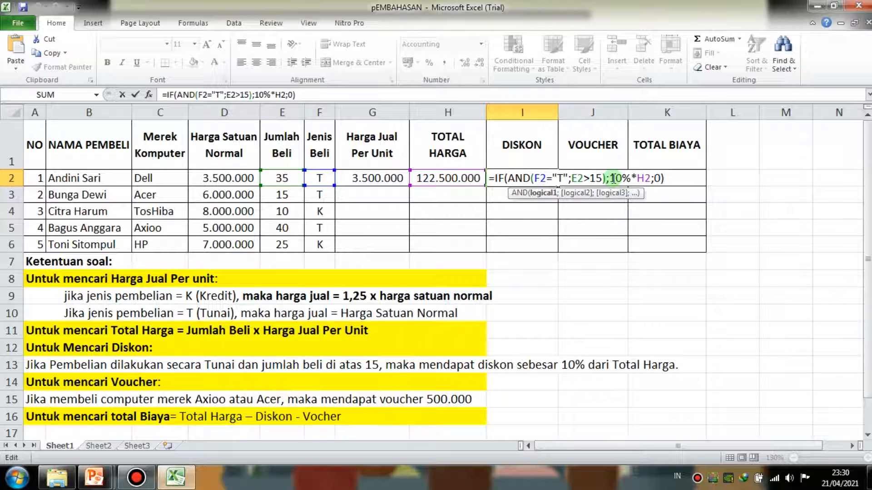
pyautogui.click(612, 178)
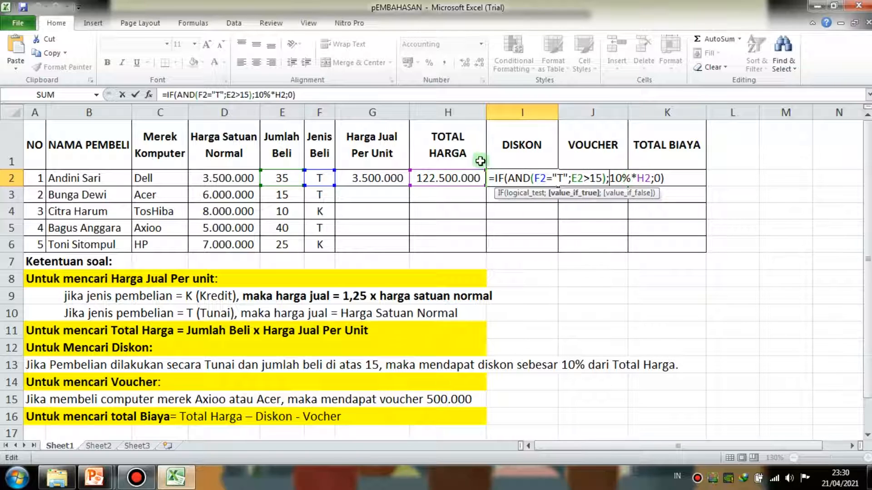
pyautogui.click(418, 95)
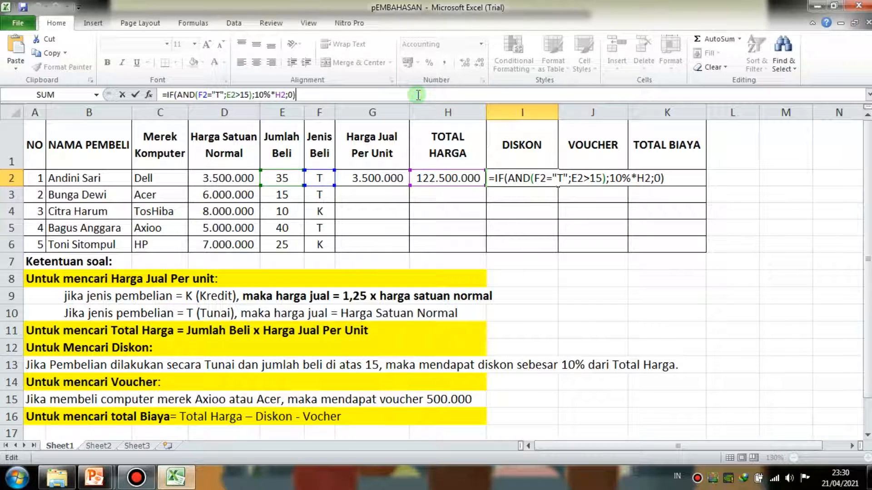
pyautogui.press('Return')
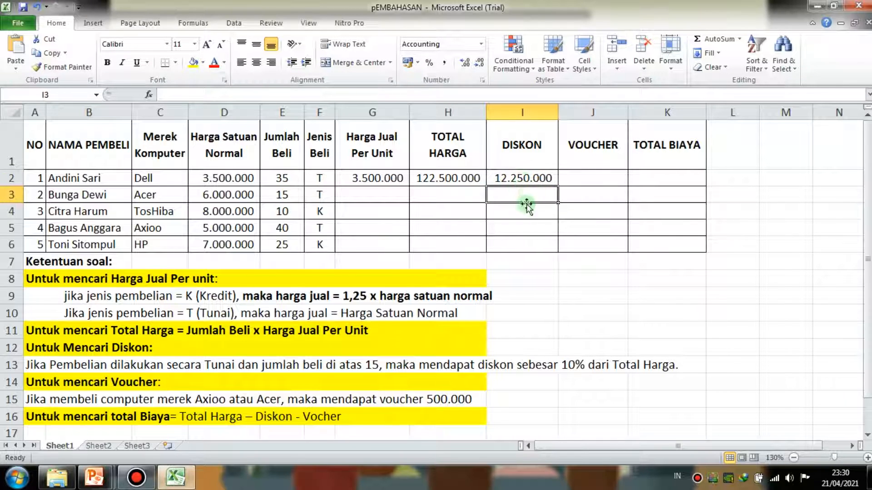
pyautogui.click(527, 178)
# - Start the VOUCHER formula in cell J2 with an OR test nested inside IF: =IF(OR(
pyautogui.click(573, 180)
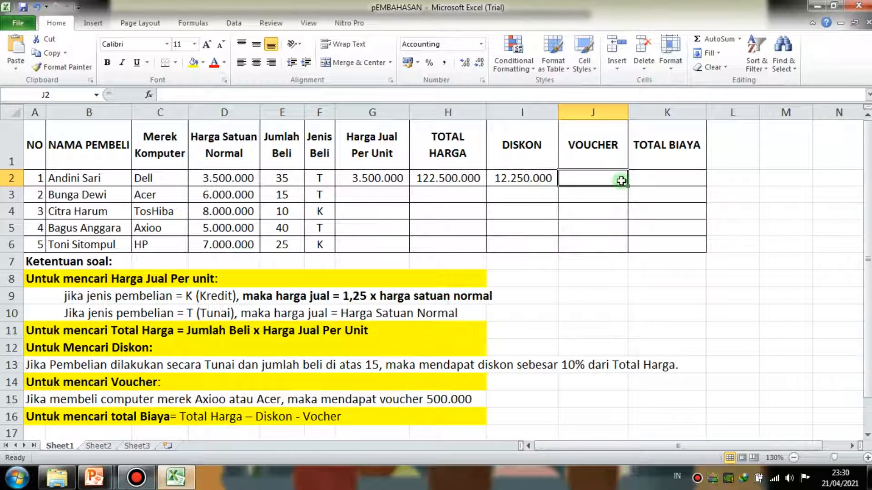
pyautogui.write('=')
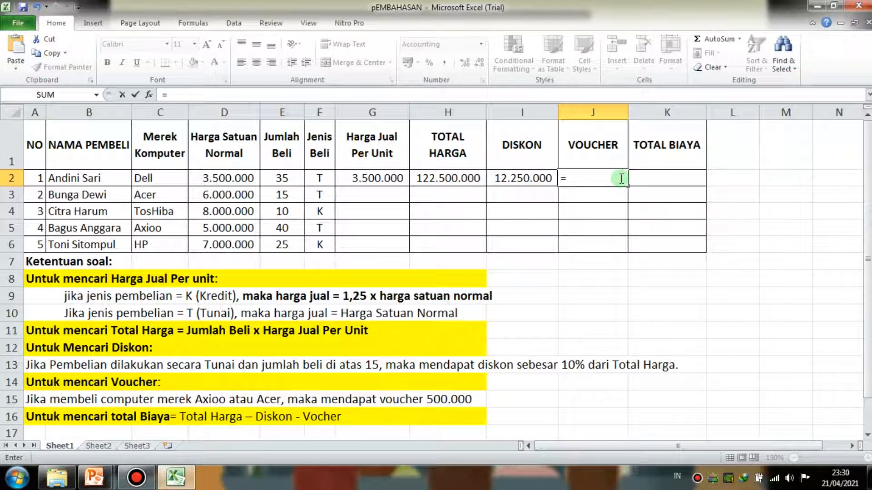
pyautogui.write('I')
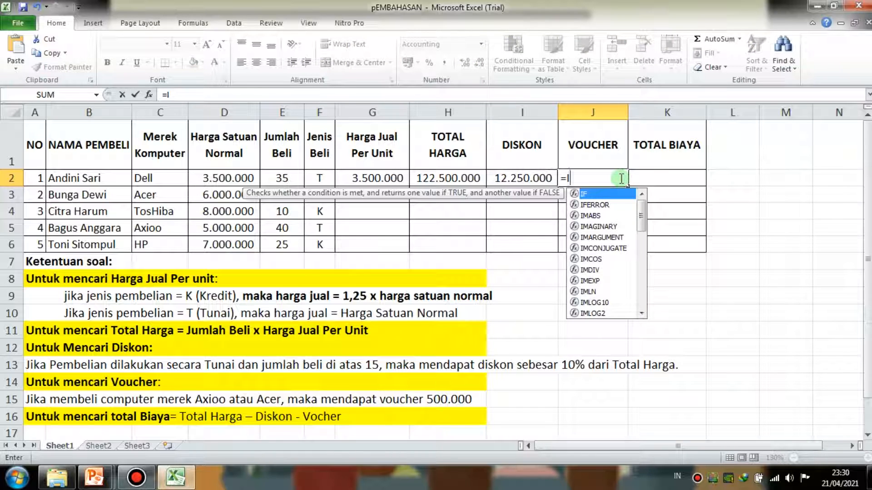
pyautogui.write('F')
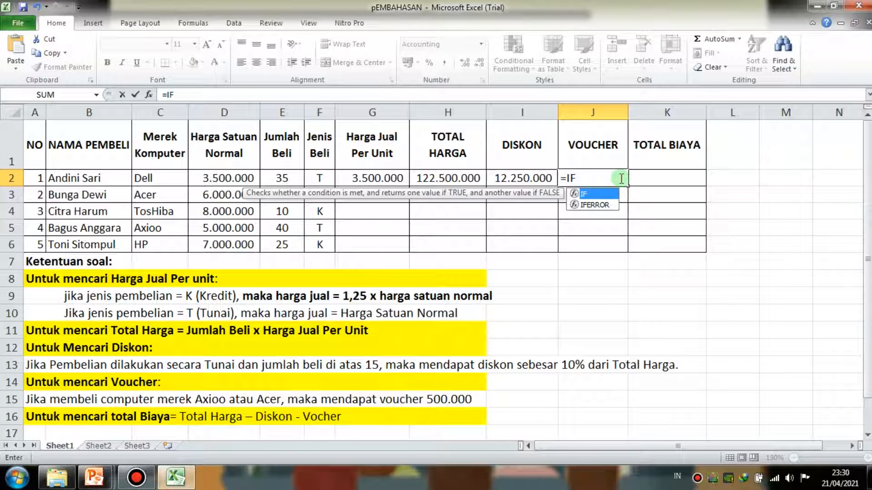
pyautogui.write('(OR')
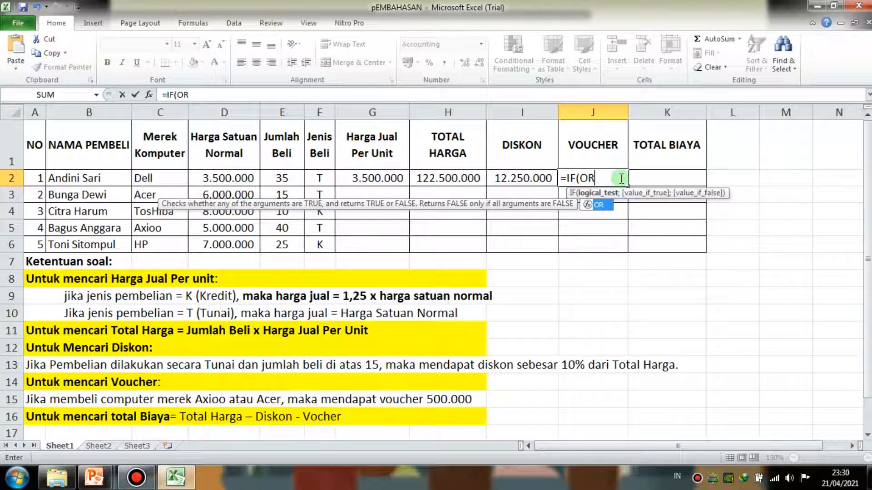
pyautogui.write('(')
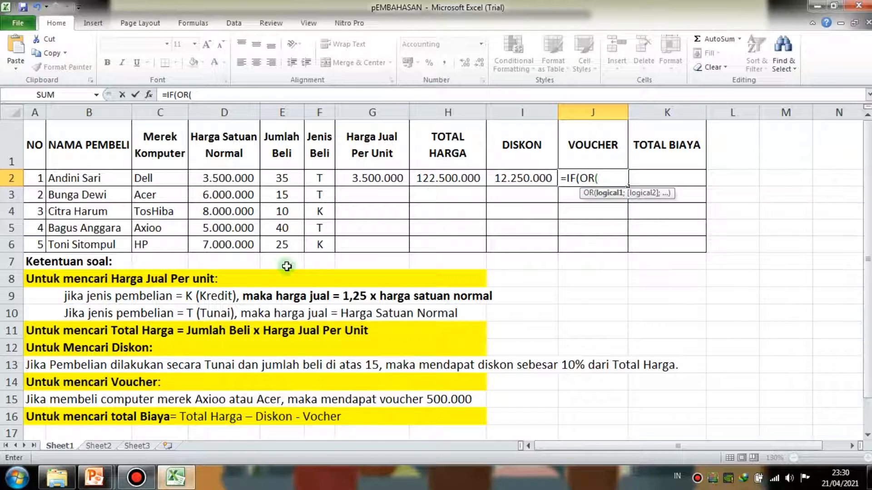
# - Add the Merek Komputer condition C2="Axioo" as the first OR argument in the J2 formula
pyautogui.click(163, 179)
pyautogui.write('=')
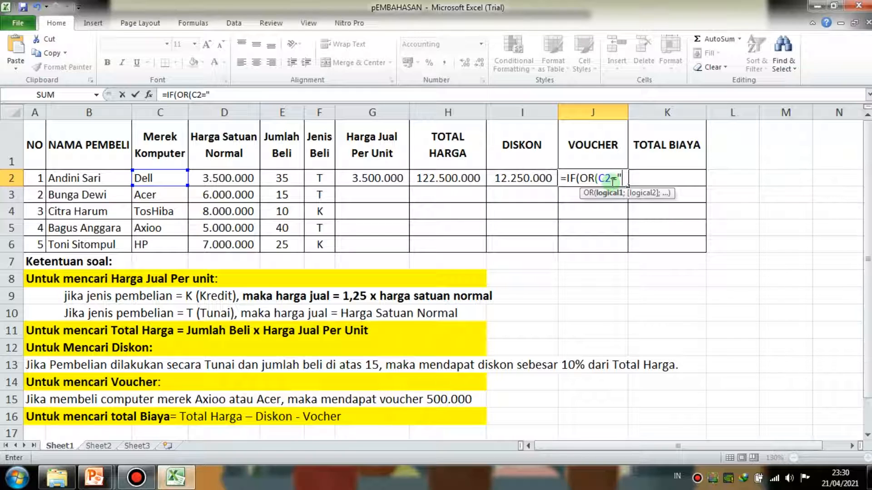
pyautogui.write('"Az')
pyautogui.press('BackSpace')
pyautogui.write('xioo:')
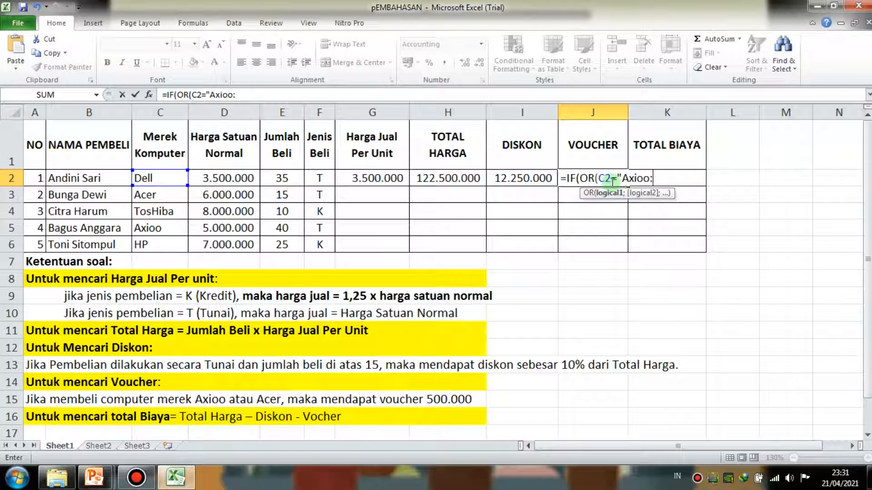
pyautogui.press('BackSpace')
pyautogui.write('";')
# - Add C2="Acer" as the second OR argument in the J2 formula and close the OR test
pyautogui.click(171, 178)
pyautogui.write('="')
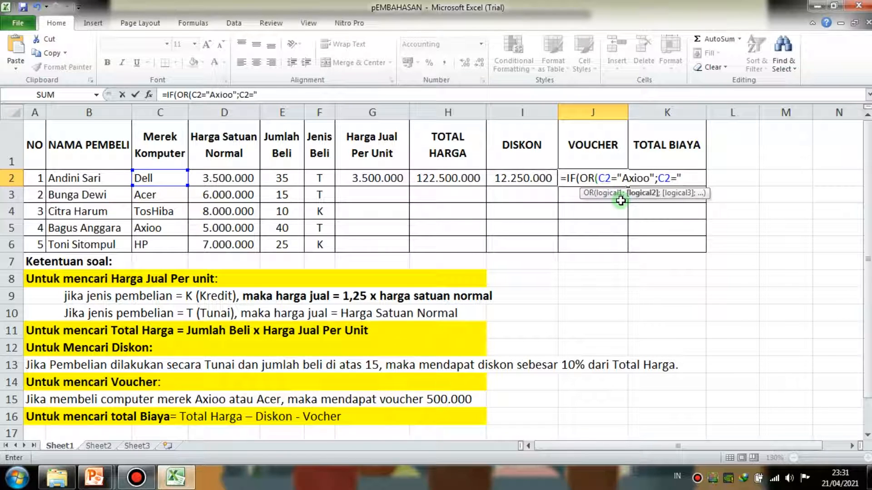
pyautogui.write('Acer");')
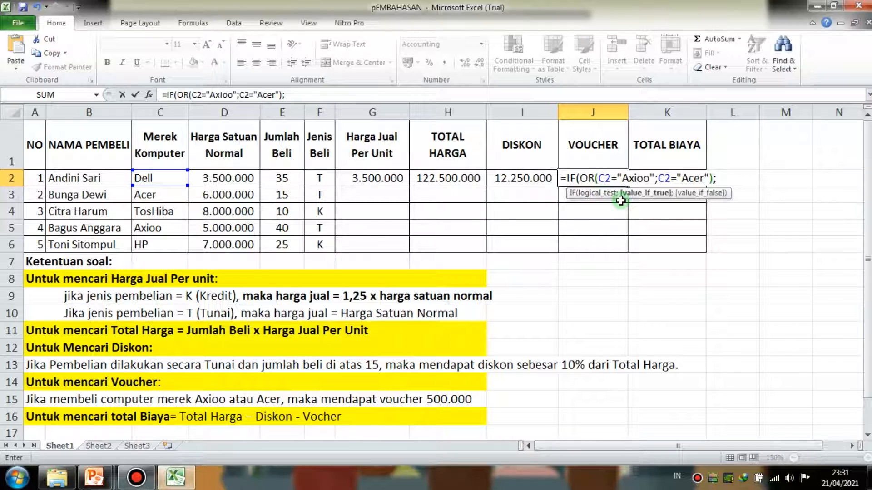
pyautogui.write('8')
# - Complete the VOUCHER formula in J2 with 500000 as the value if true and 0 as the value if false
pyautogui.press('BackSpace')
pyautogui.write('500000')
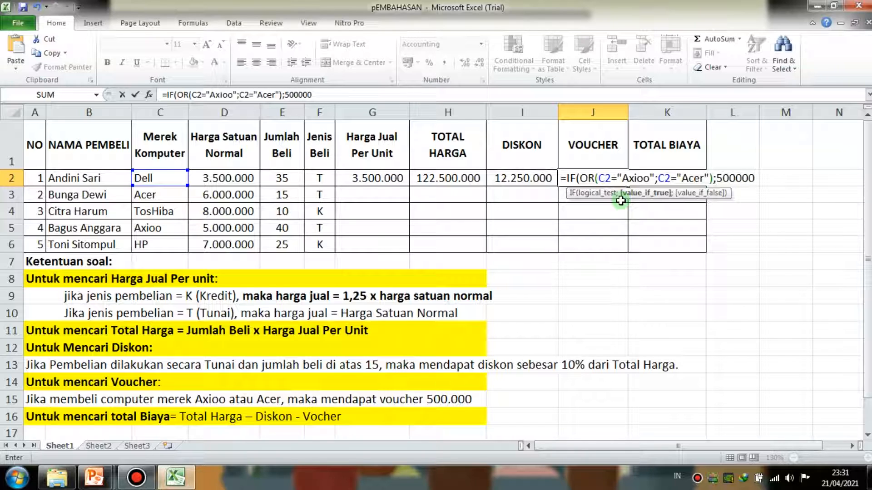
pyautogui.write(';')
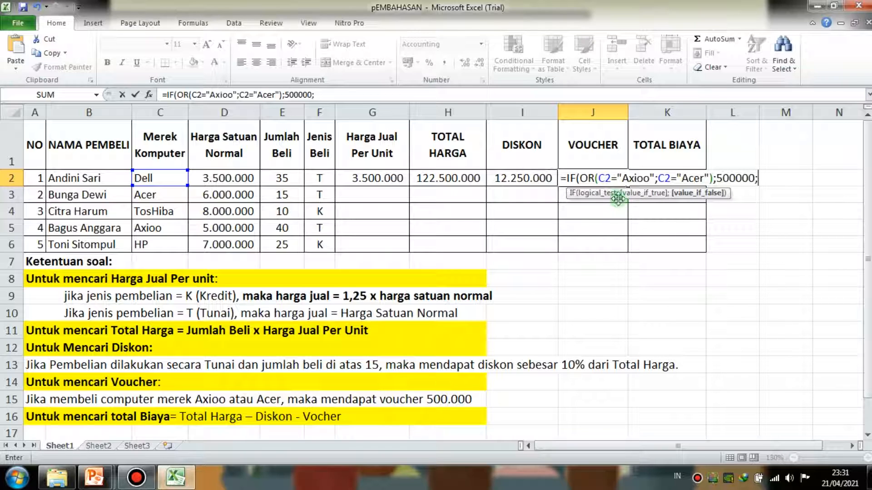
pyautogui.click(624, 176)
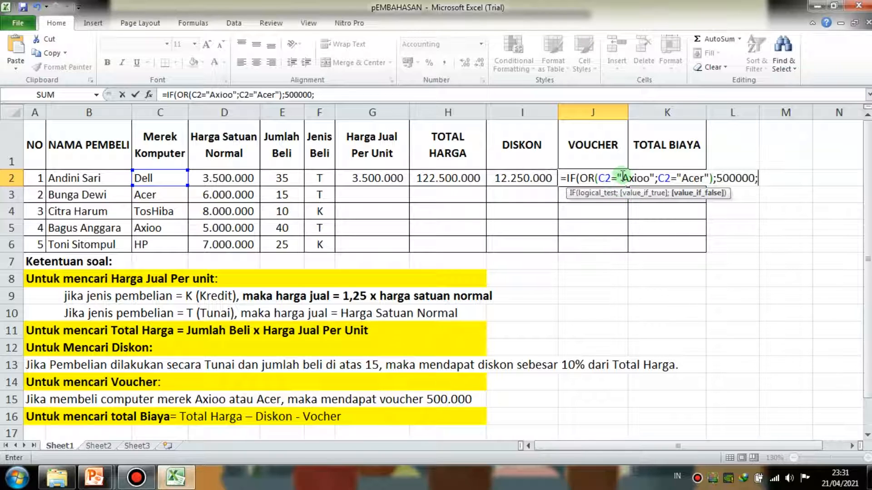
pyautogui.click(757, 179)
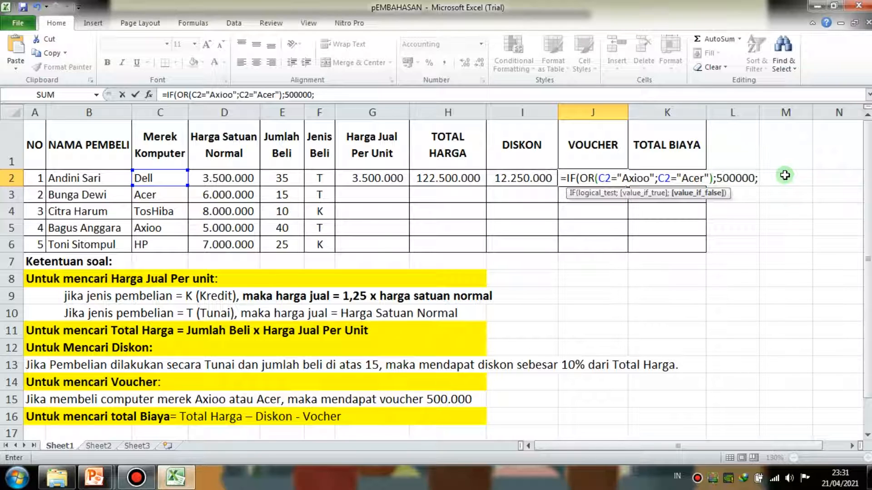
pyautogui.write('0')
pyautogui.press('Return')
# - Check the voucher formula and its result in J2 against the Merek Komputer entry in C2
pyautogui.click(593, 174)
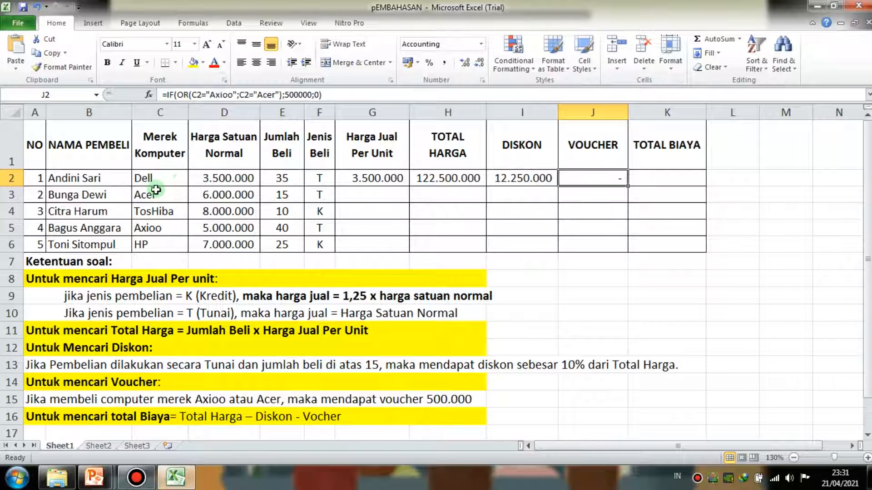
pyautogui.click(143, 178)
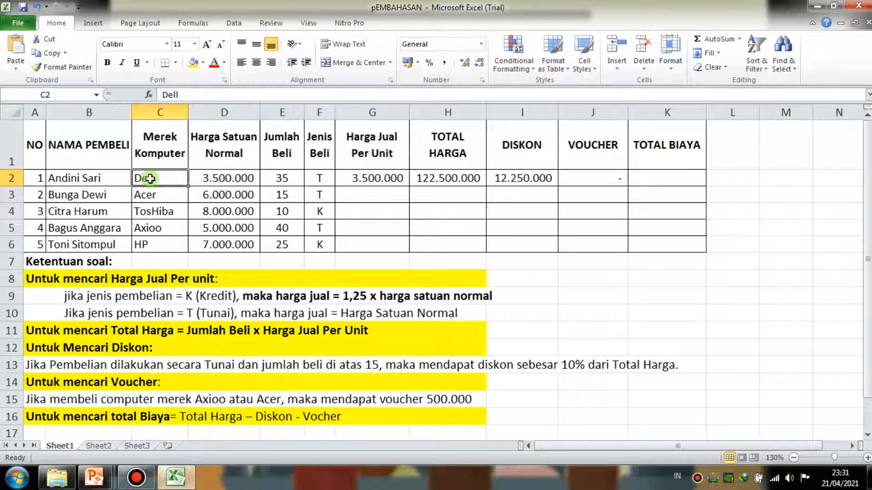
pyautogui.click(579, 172)
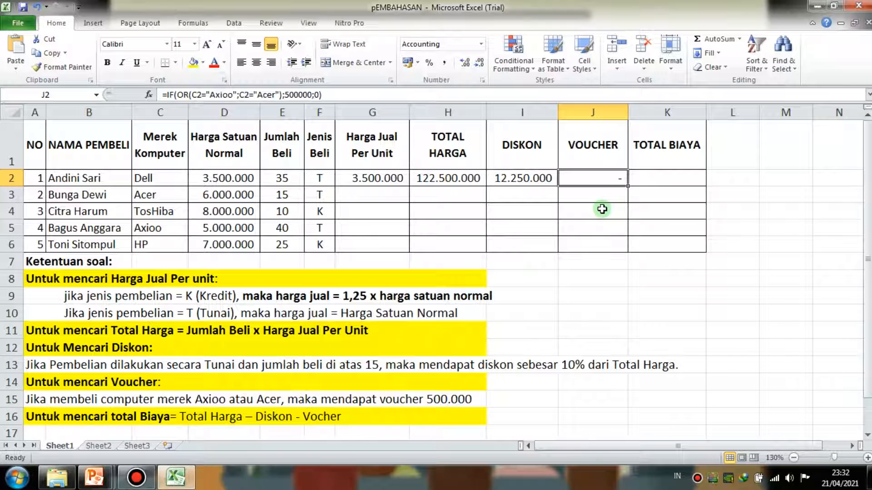
pyautogui.click(649, 174)
pyautogui.click(603, 177)
pyautogui.click(654, 175)
pyautogui.click(613, 176)
# - Calculate TOTAL BIAYA in K2 with the formula =H2-I2-J2 and inspect the result
pyautogui.click(650, 179)
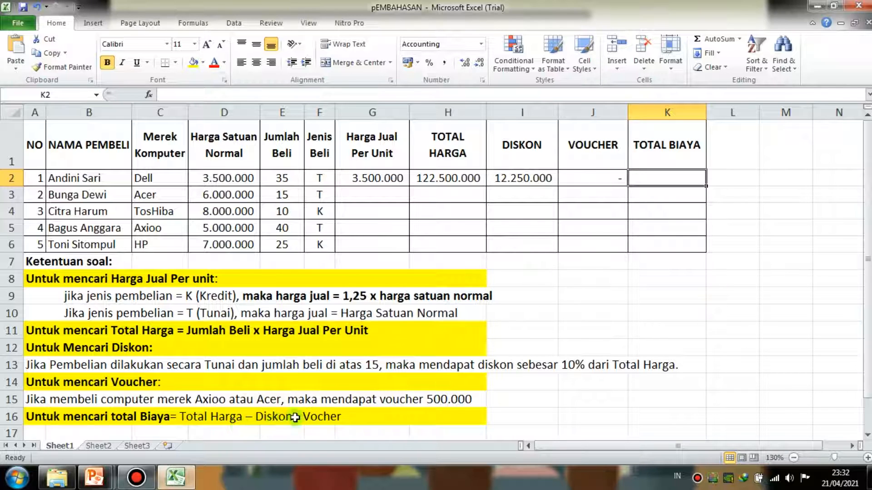
pyautogui.write('=')
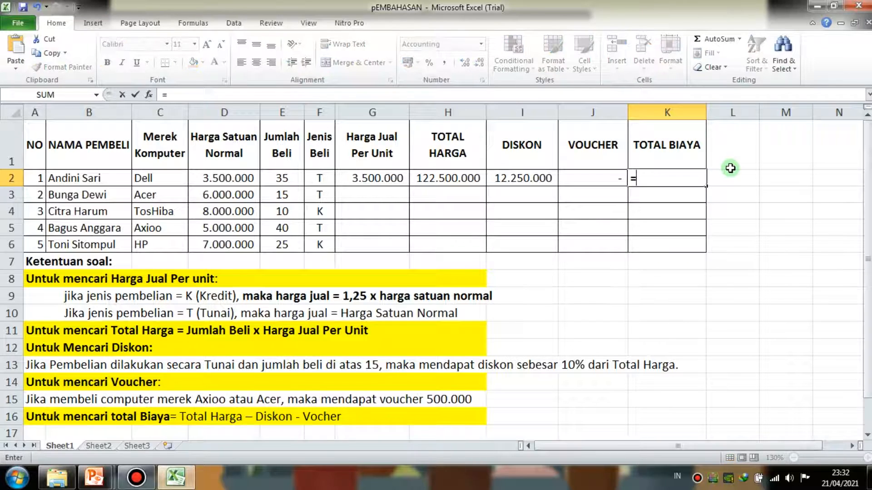
pyautogui.click(469, 178)
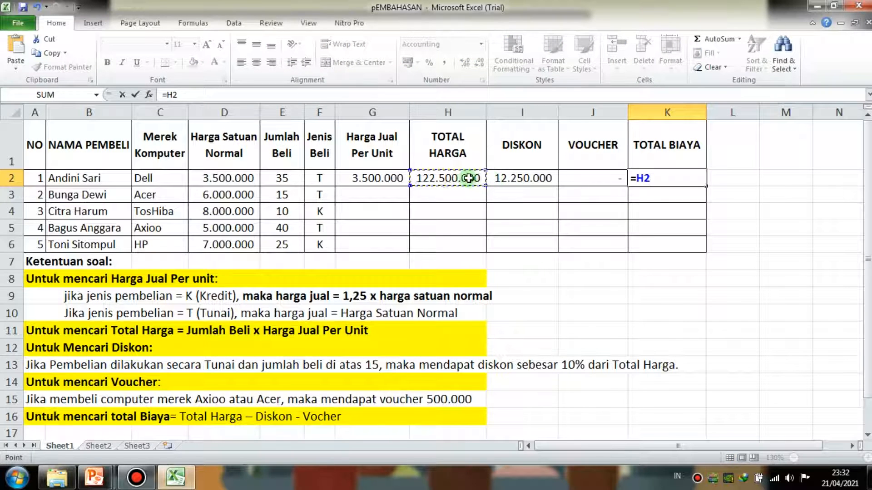
pyautogui.write('-')
pyautogui.click(517, 178)
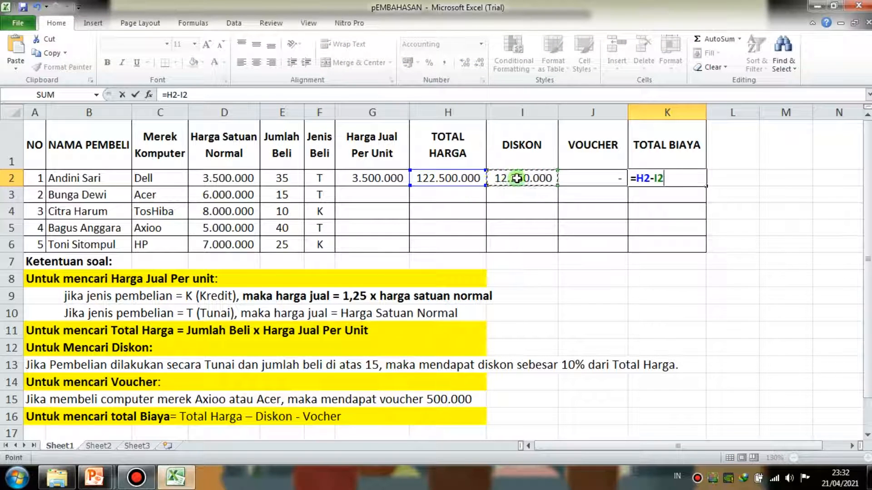
pyautogui.write('-')
pyautogui.click(597, 175)
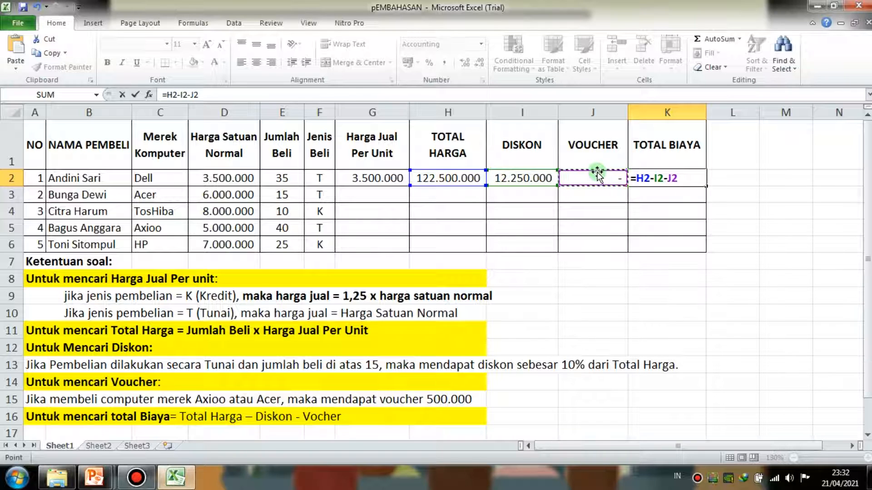
pyautogui.press('Return')
pyautogui.click(665, 177)
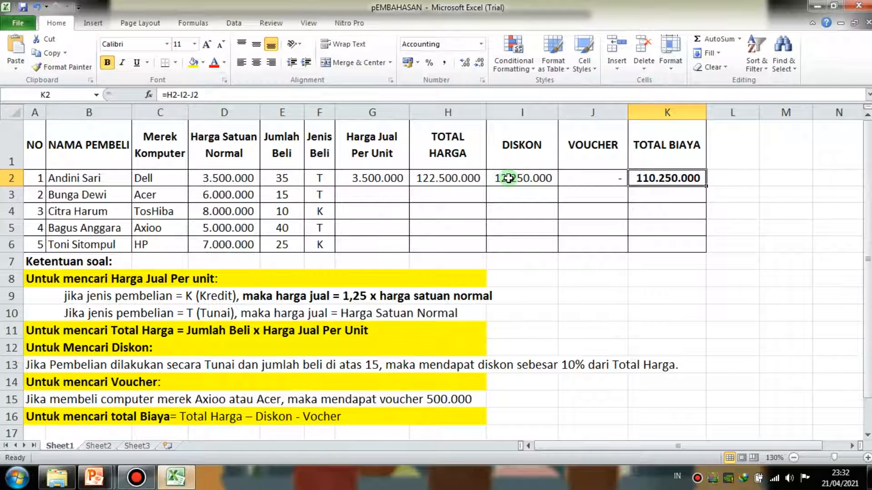
# - Highlight the empty result cells G3:K6 to point out the rows left for the remaining buyers
pyautogui.moveTo(363, 191); pyautogui.dragTo(671, 241)
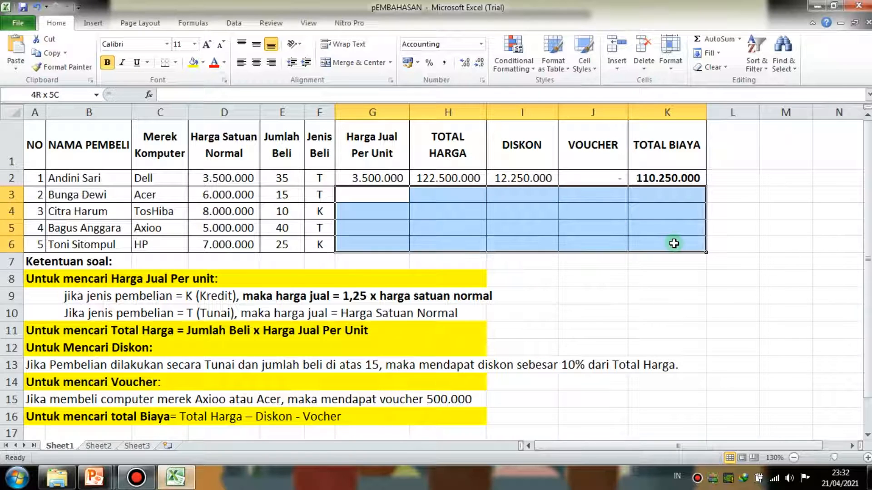
pyautogui.click(372, 190)
pyautogui.keyDown('shift'); pyautogui.click(667, 240); pyautogui.keyUp('shift')
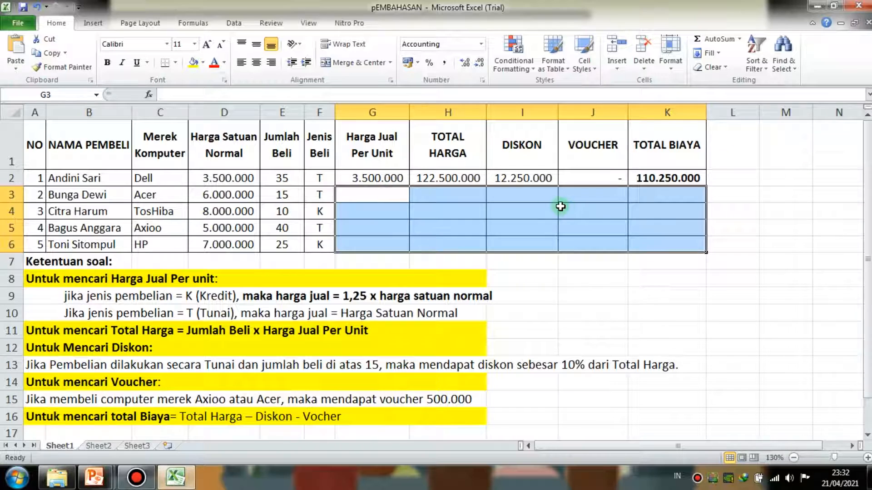
pyautogui.click(551, 207)
# - Leave the workbook for the PowerPoint slide show and go from the STUDI KASUS & TUGAS slide to MENGENAL FUNGSI IF
pyautogui.click(858, 6)
pyautogui.click(392, 255)
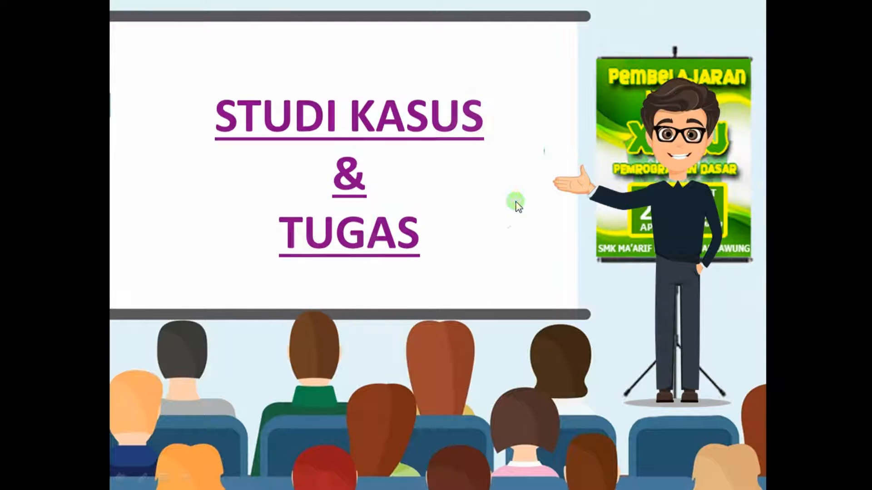
pyautogui.click(517, 202)
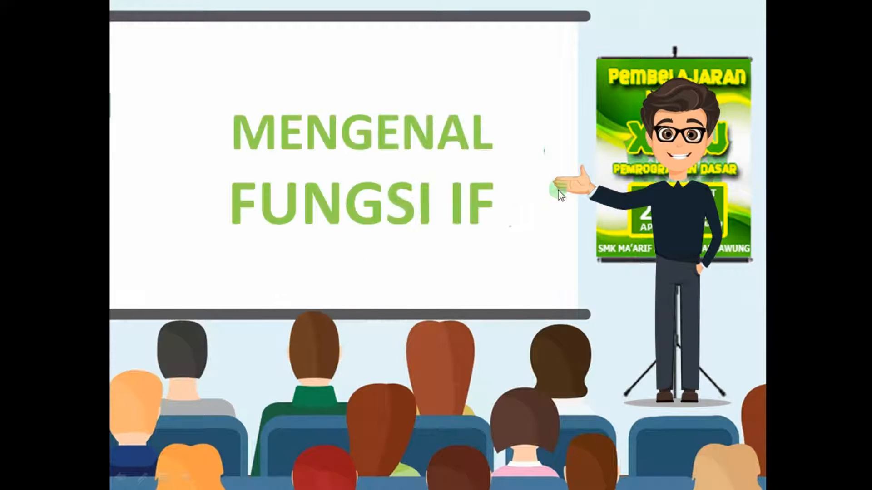
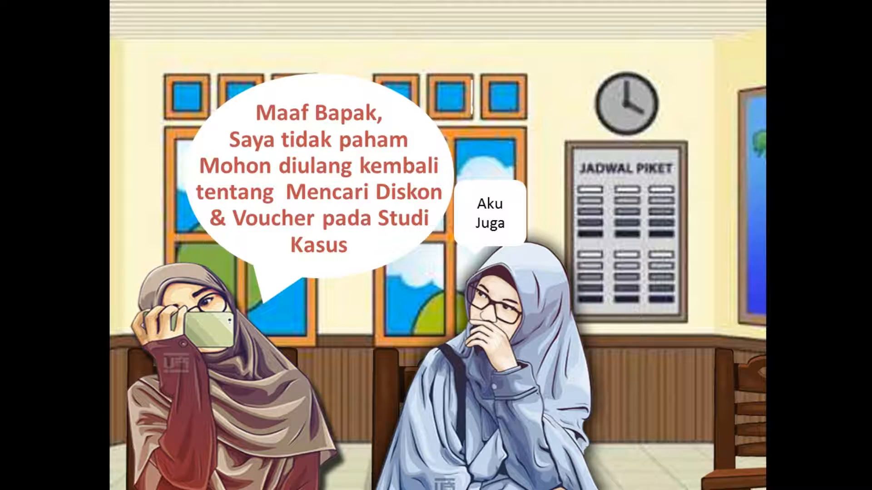
# - Advance the slide show through MENGENAL FUNGSI IF to STUDI KASUS & TUGAS and open the linked pEMBAHASAN workbook in Excel
pyautogui.click(492, 206)
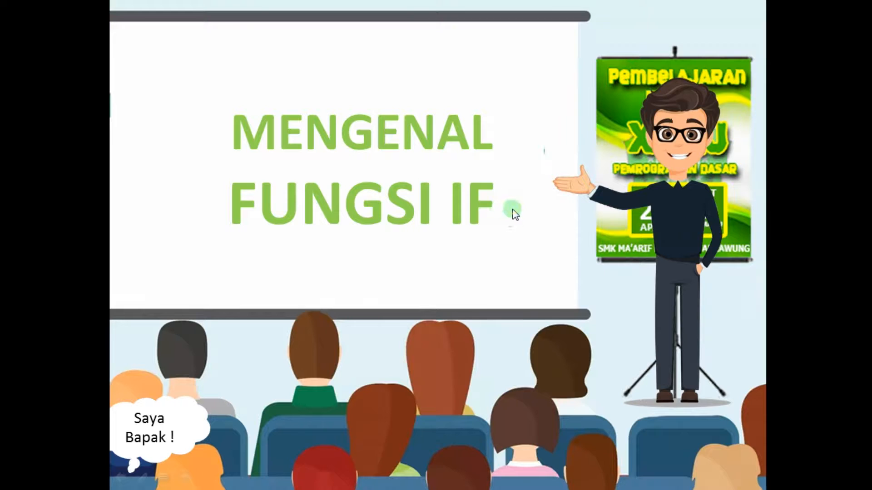
pyautogui.click(514, 209)
pyautogui.click(513, 209)
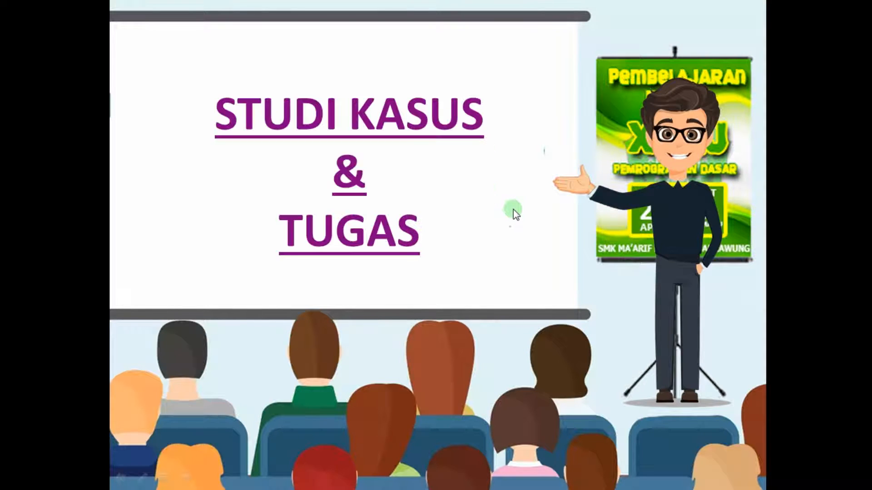
pyautogui.click(452, 135)
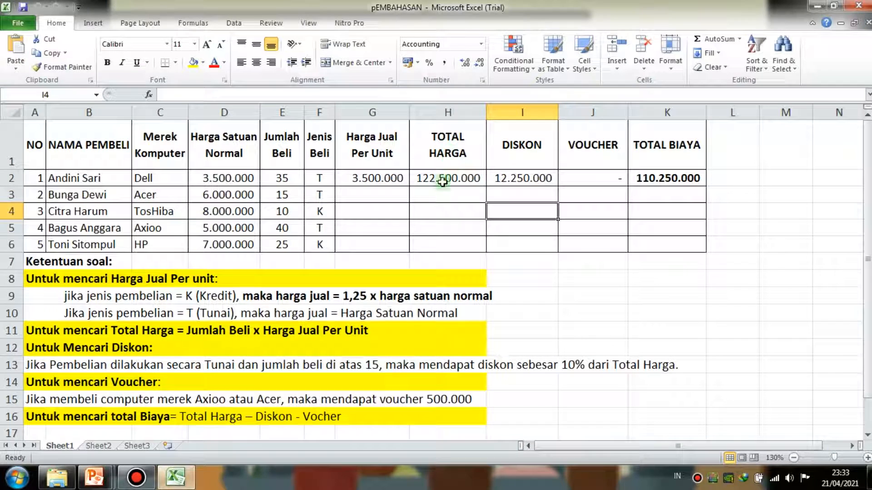
pyautogui.click(451, 241)
pyautogui.click(451, 226)
pyautogui.click(521, 229)
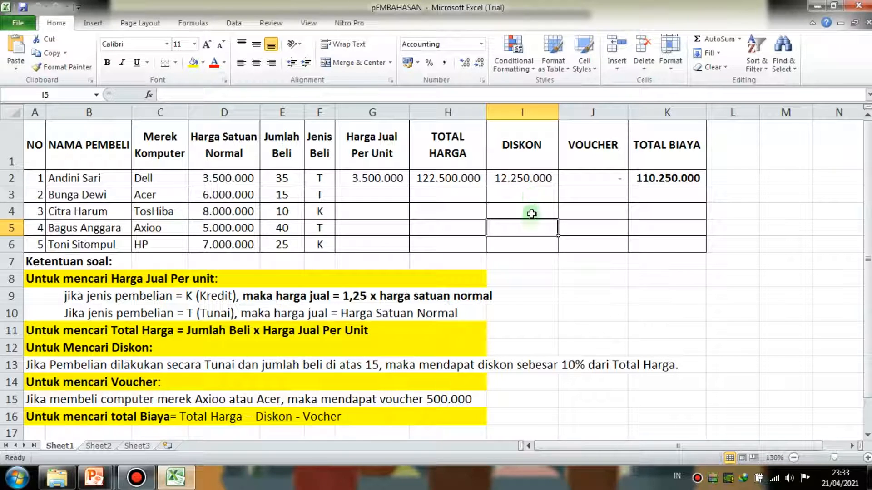
# - Examine the TOTAL HARGA and Harga Jual Per Unit columns to identify what must be calculated before the discount
pyautogui.click(453, 154)
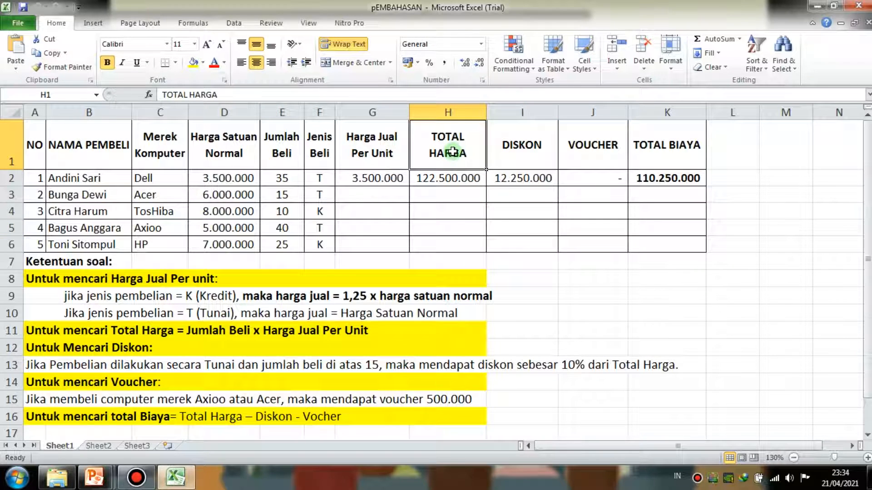
pyautogui.click(525, 224)
pyautogui.click(448, 144)
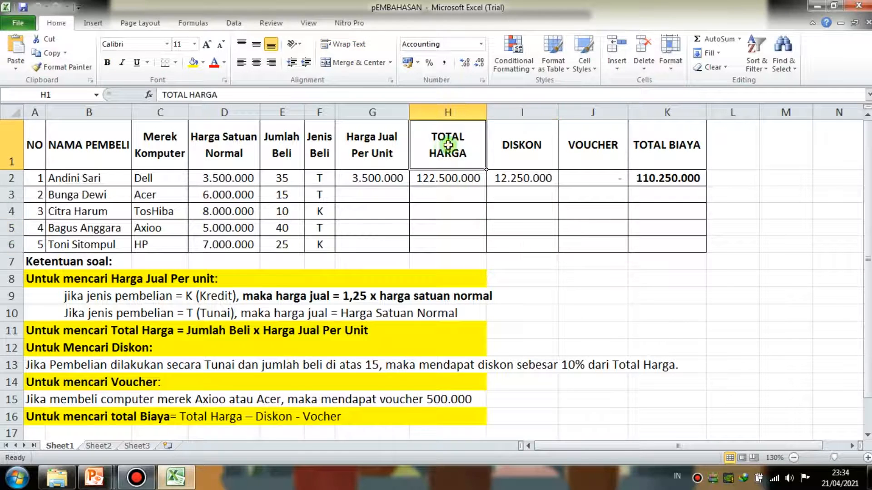
pyautogui.click(455, 234)
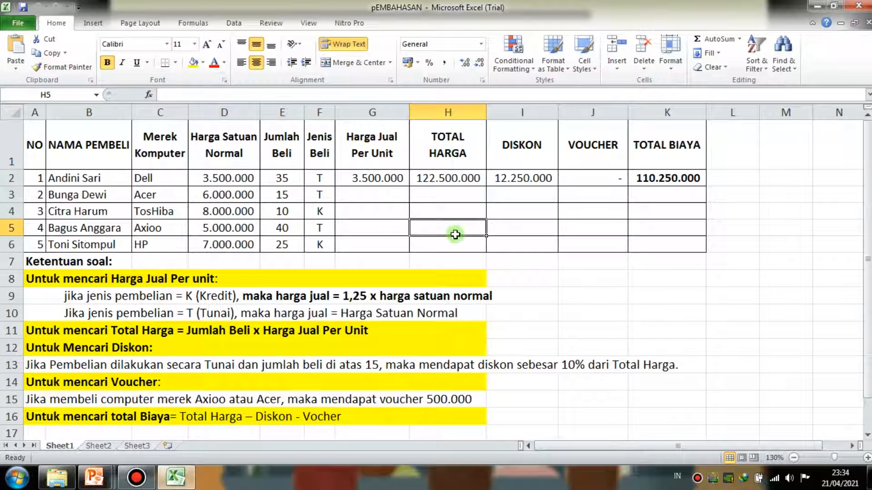
pyautogui.click(445, 142)
pyautogui.click(505, 228)
pyautogui.click(438, 150)
pyautogui.click(367, 146)
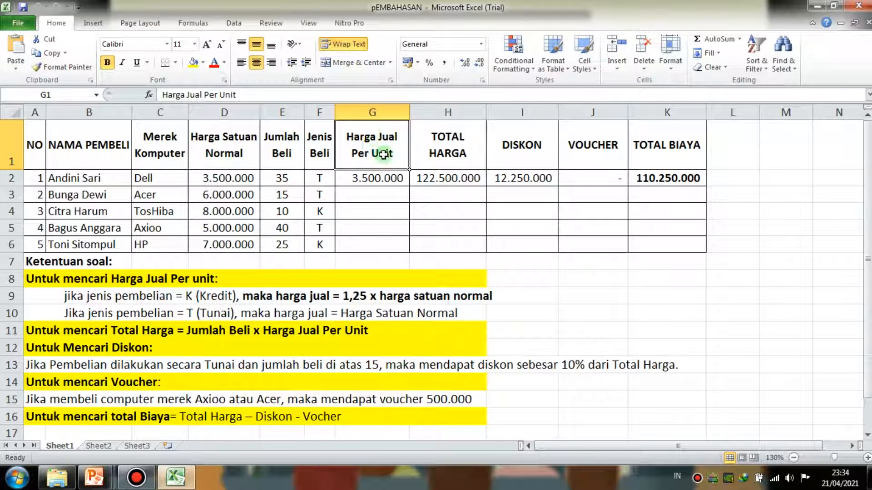
pyautogui.click(381, 222)
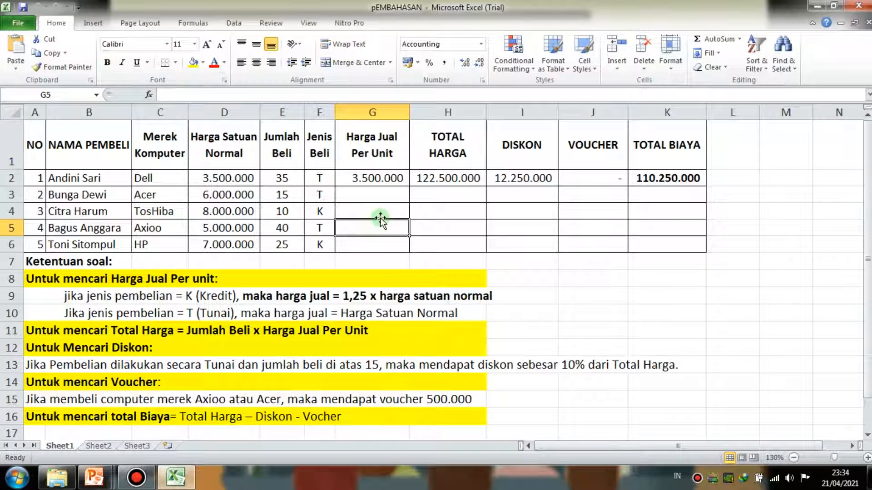
# - Compare the Jenis Beli codes in F3 and F4 with the existing Harga Jual Per Unit formula in G2
pyautogui.click(379, 211)
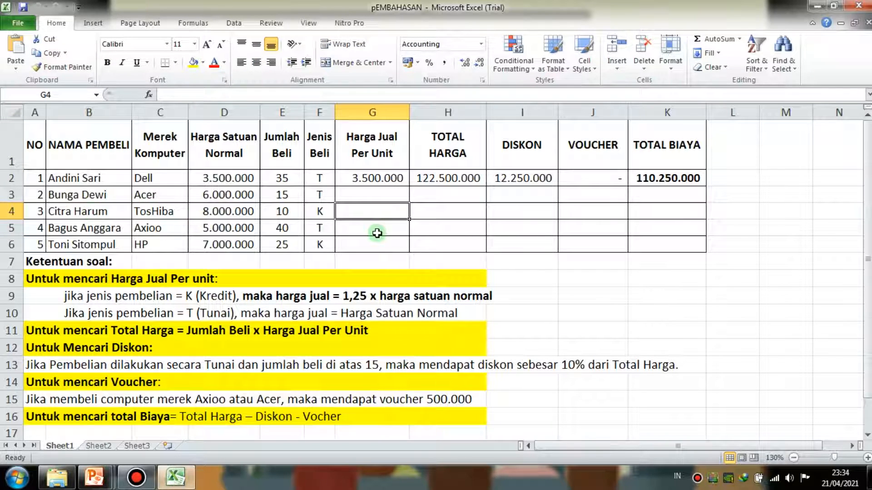
pyautogui.click(322, 198)
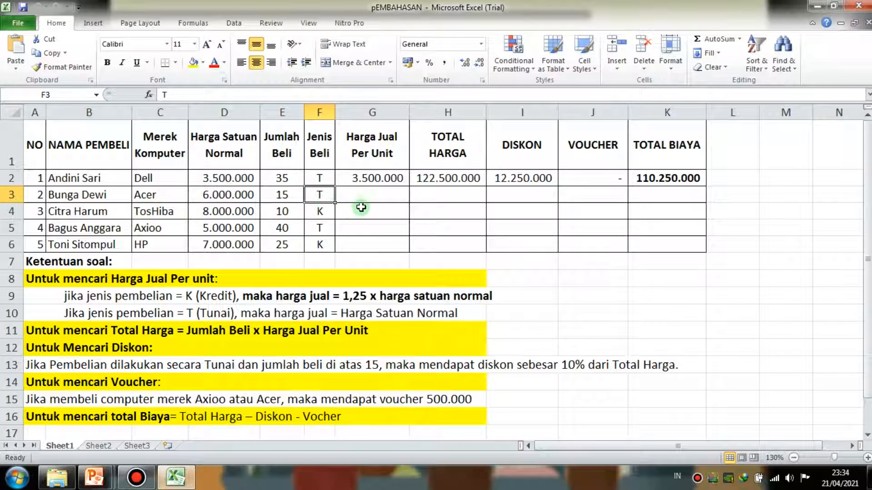
pyautogui.click(322, 215)
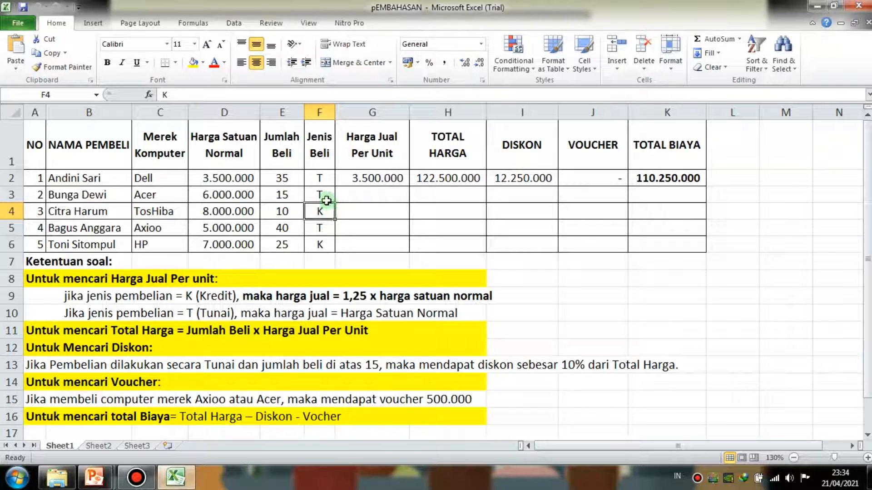
pyautogui.click(371, 212)
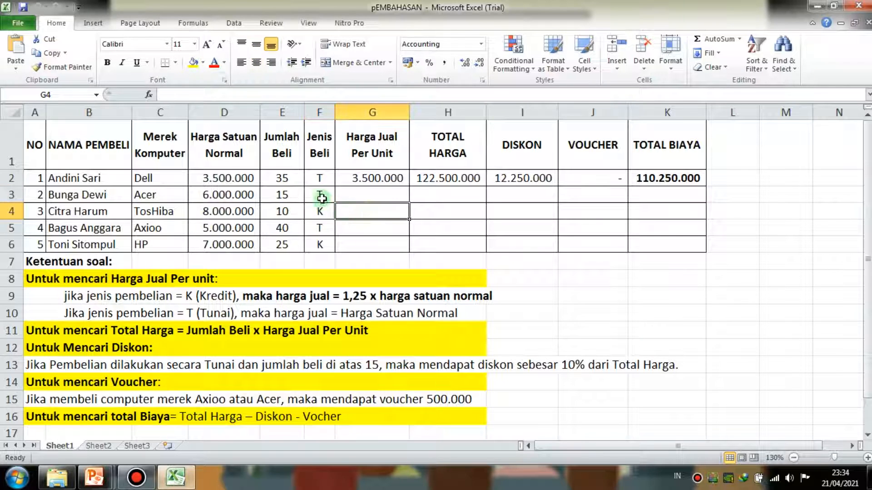
pyautogui.click(347, 178)
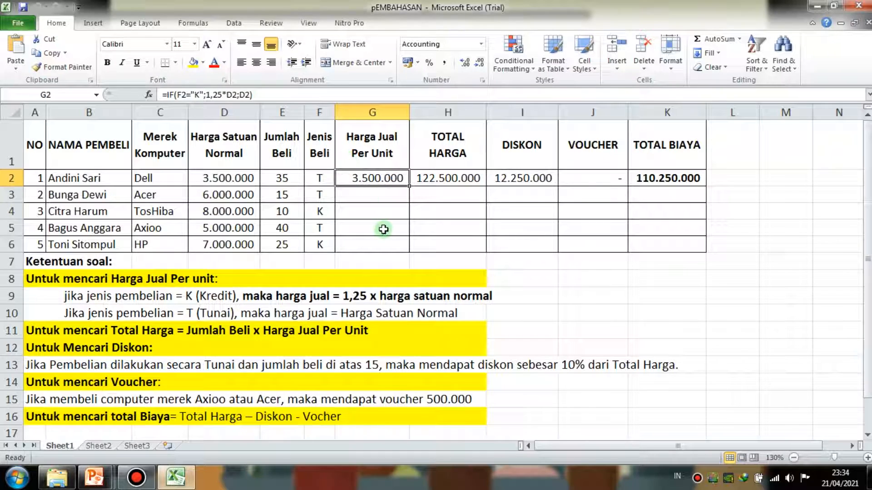
pyautogui.click(506, 274)
# - Begin an IF formula in G4 that tests whether the Jenis Beli in F4 equals "K"
pyautogui.click(372, 216)
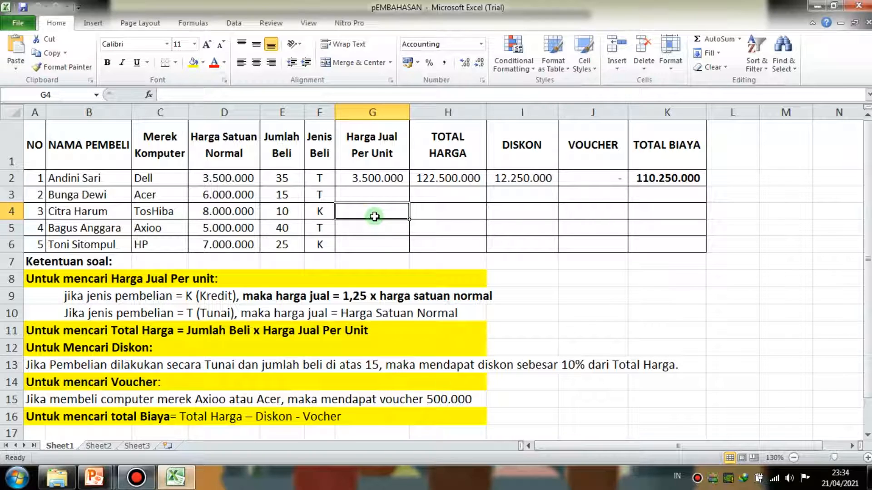
pyautogui.write('=')
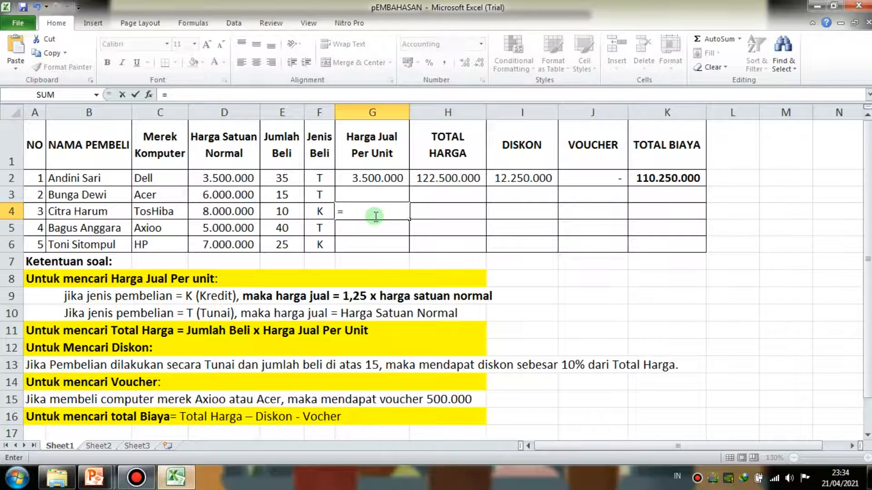
pyautogui.write('if')
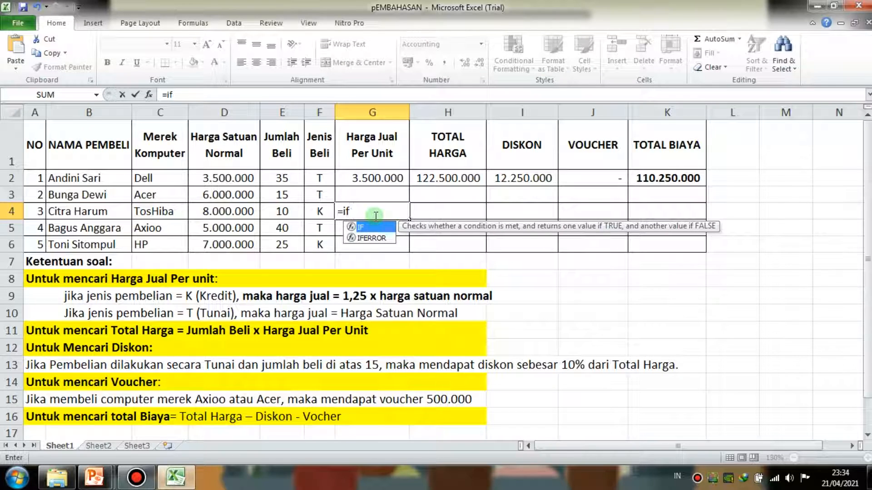
pyautogui.write('(')
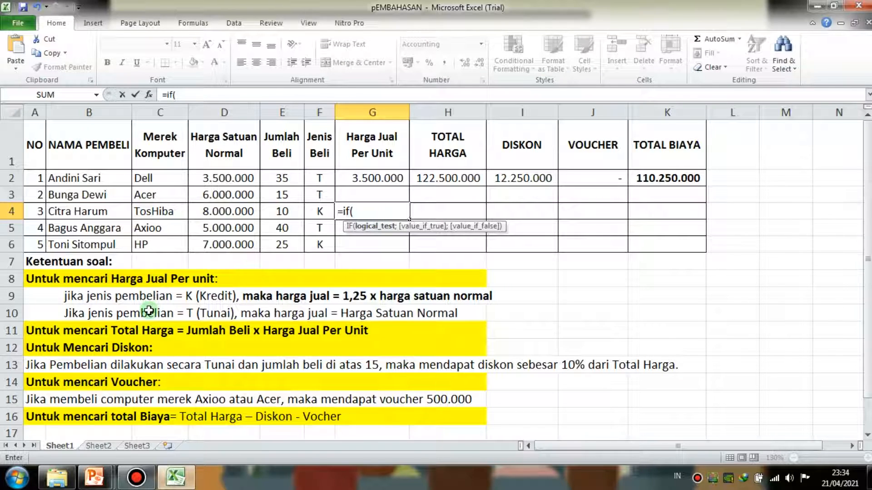
pyautogui.click(320, 210)
pyautogui.write('="k')
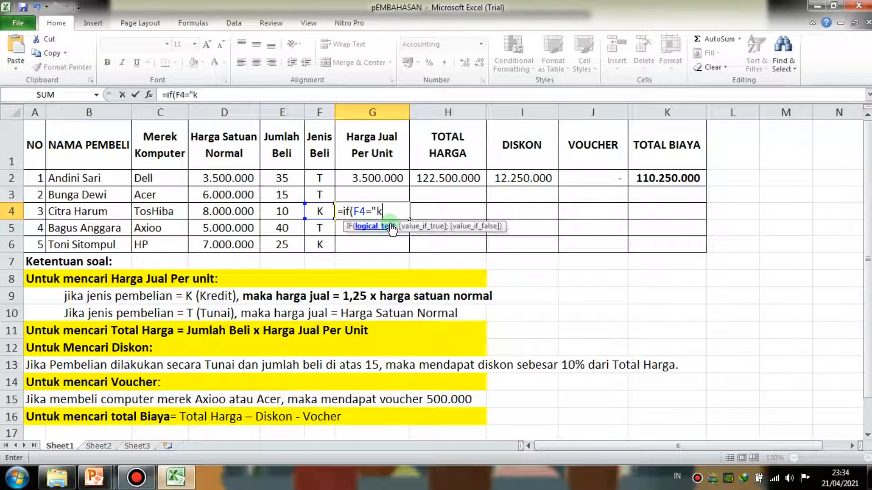
pyautogui.press('BackSpace')
pyautogui.write('K')
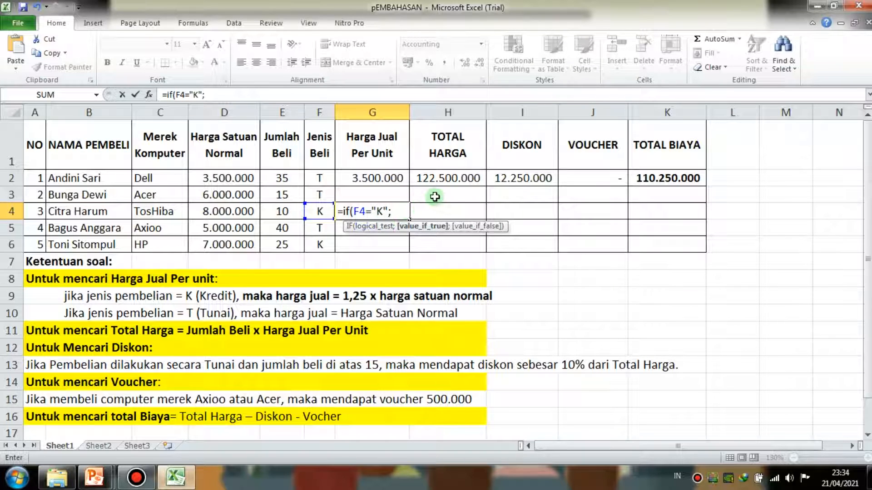
# - Set the true result of the G4 IF formula to 1,25*D4, correcting the mistyped multiplier and the extra range reference
pyautogui.write('1m25')
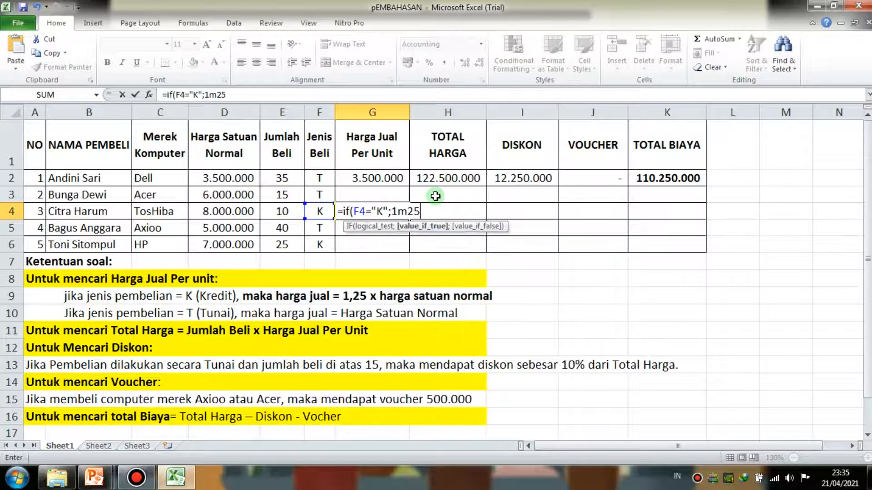
pyautogui.press('BackSpace')
pyautogui.press('BackSpace')
pyautogui.press('BackSpace')
pyautogui.write(',25*')
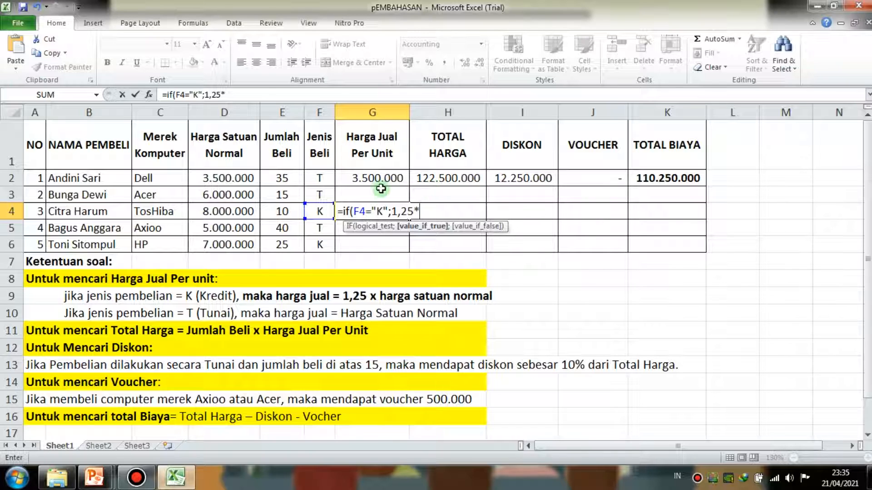
pyautogui.click(228, 212)
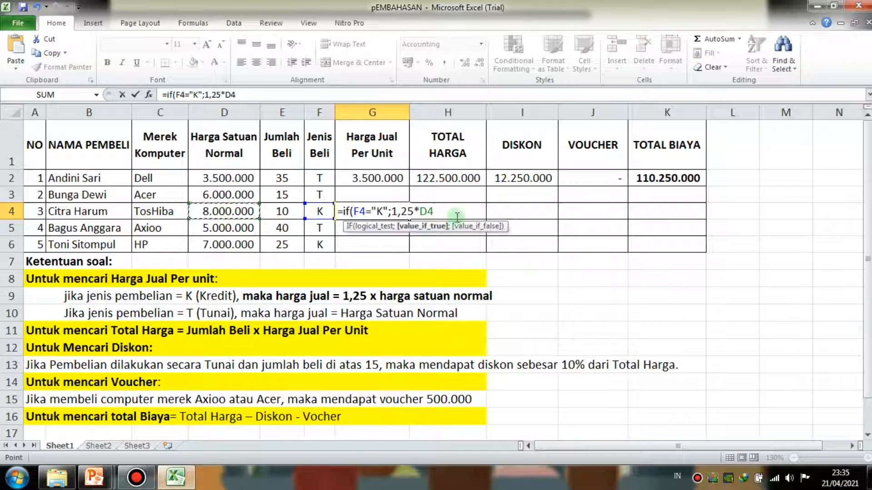
pyautogui.press('F8')
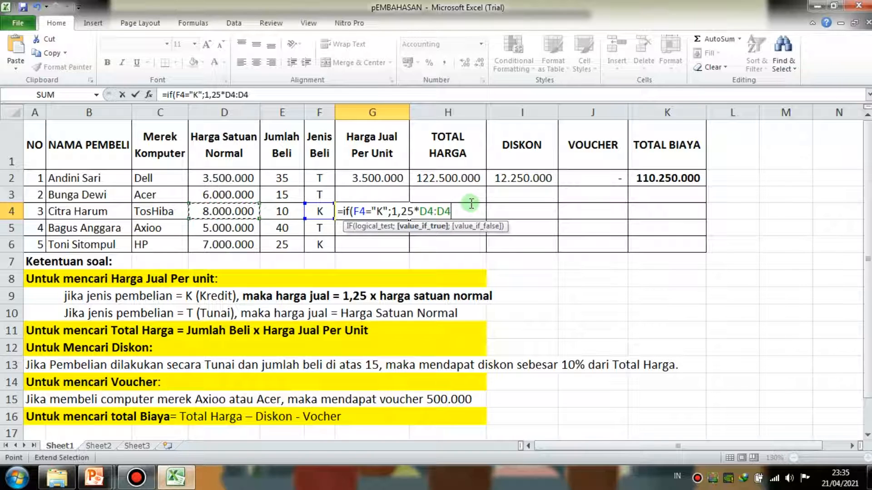
pyautogui.press('BackSpace')
pyautogui.press('BackSpace')
pyautogui.write(';')
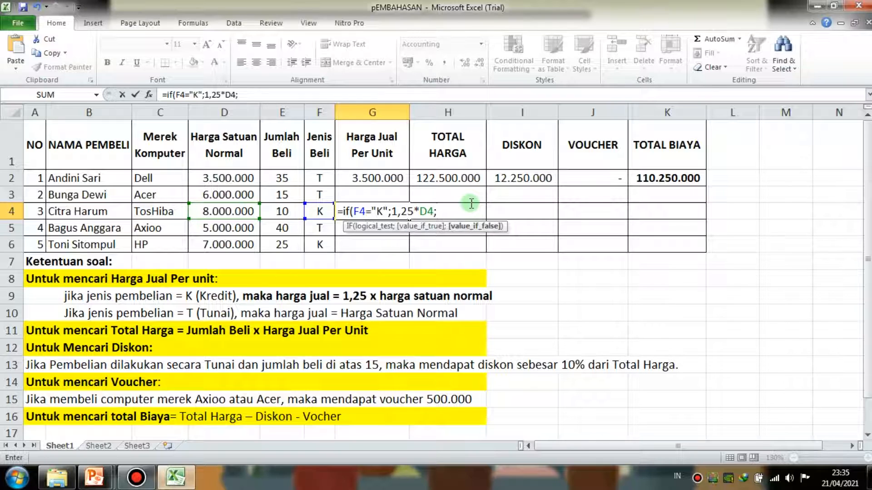
# - Set the false result to D4 and complete G4 as =IF(F4="K";1,25*D4;D4)
pyautogui.click(235, 212)
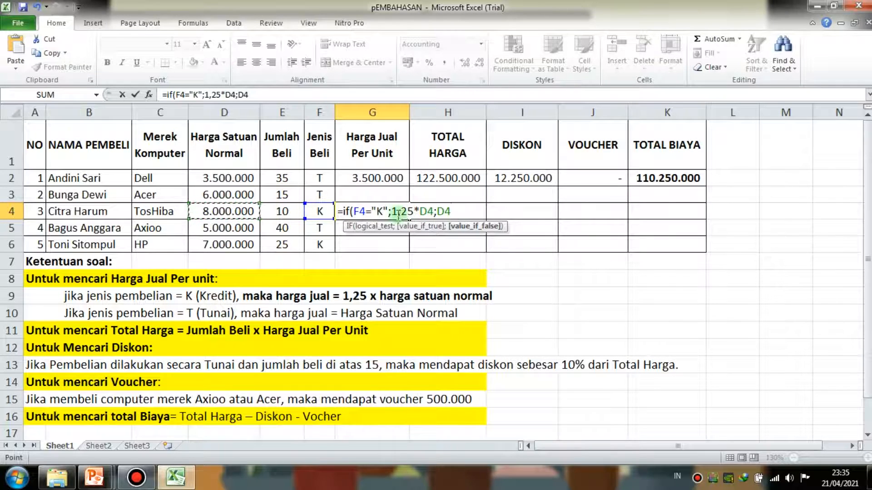
pyautogui.write(')')
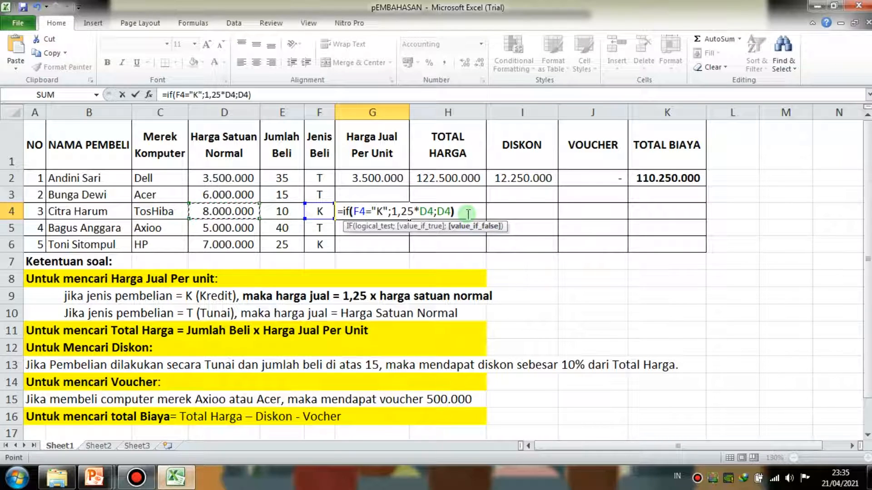
pyautogui.press('Return')
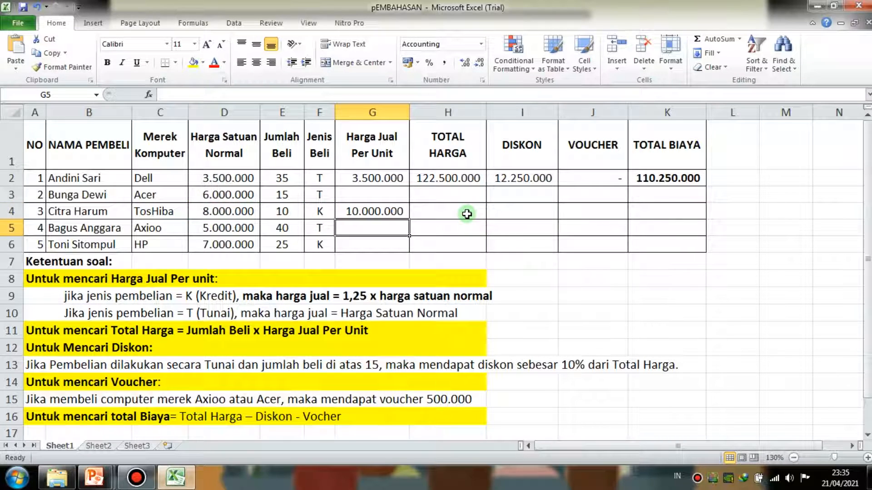
# - Review the Harga Jual Per Unit formula in G4 against the Merek Komputer in C4 and the Jenis Beli in F4
pyautogui.click(368, 211)
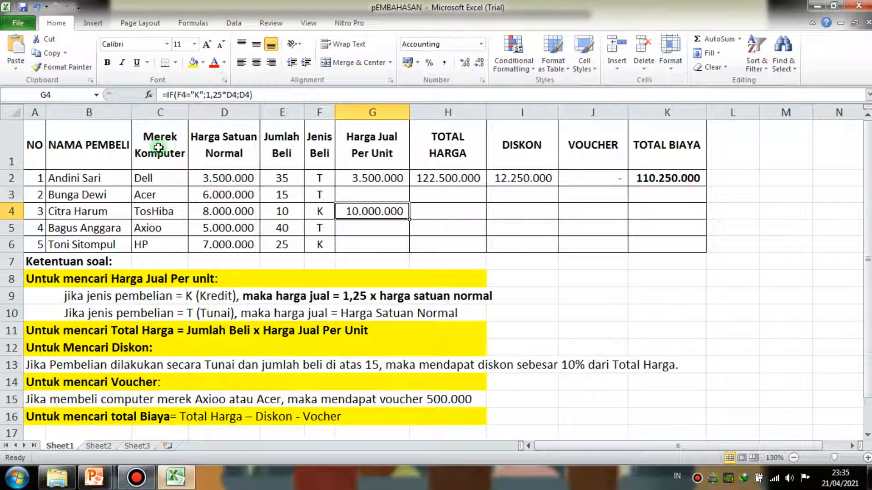
pyautogui.click(169, 212)
pyautogui.click(312, 212)
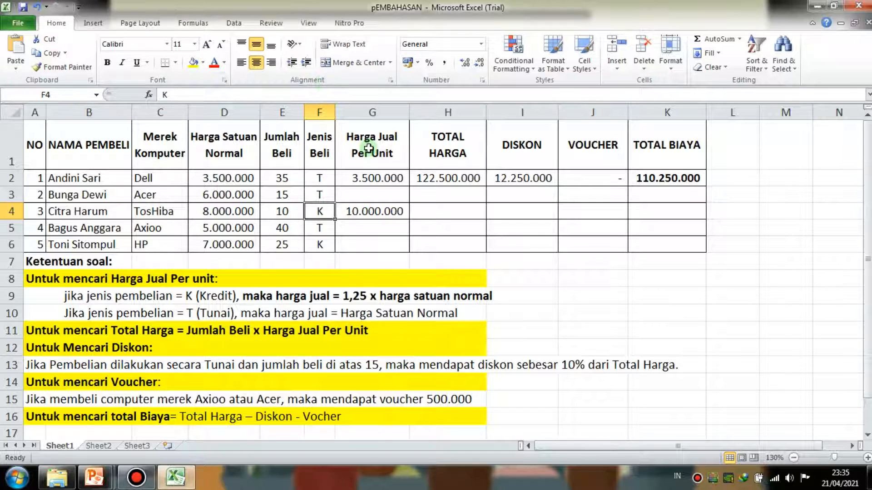
pyautogui.click(390, 211)
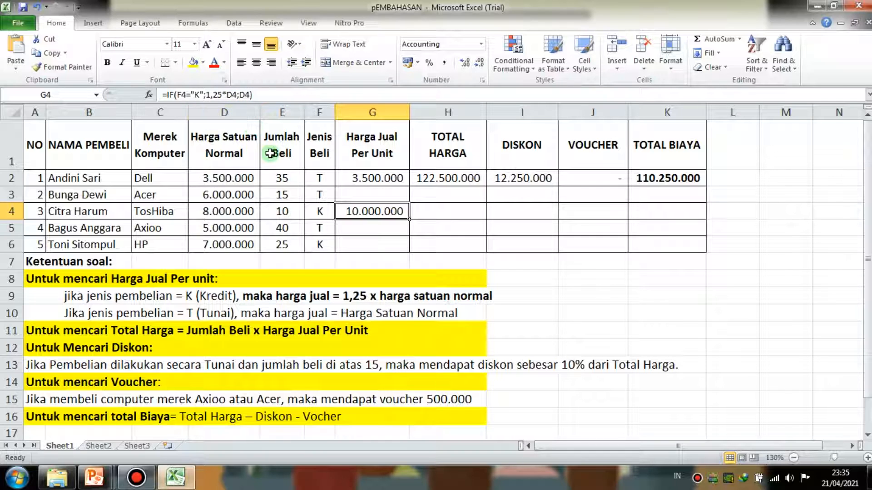
pyautogui.click(266, 94)
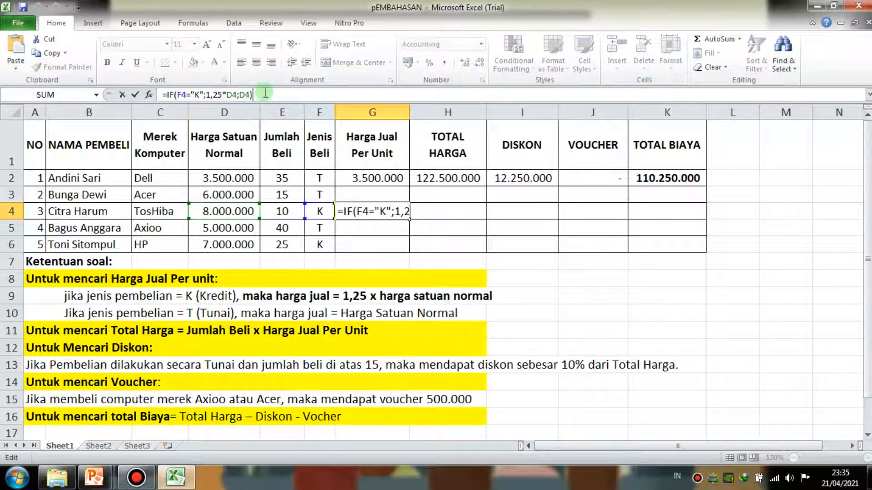
pyautogui.press('Return')
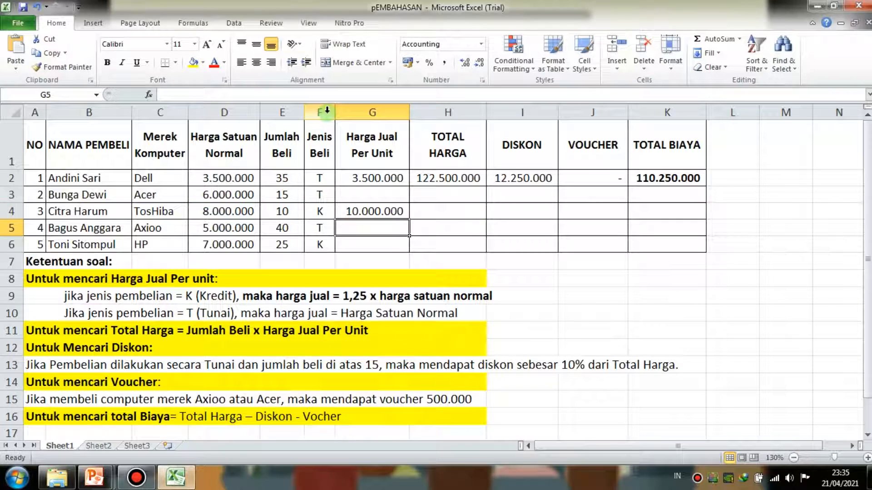
# - Start a formula in H4 for the Total Harga of row 4
pyautogui.click(456, 213)
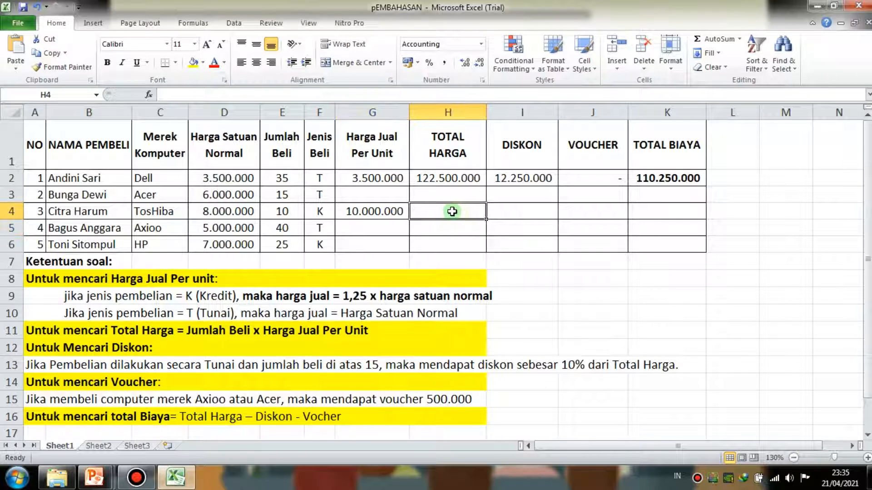
pyautogui.write('=')
pyautogui.click(225, 214)
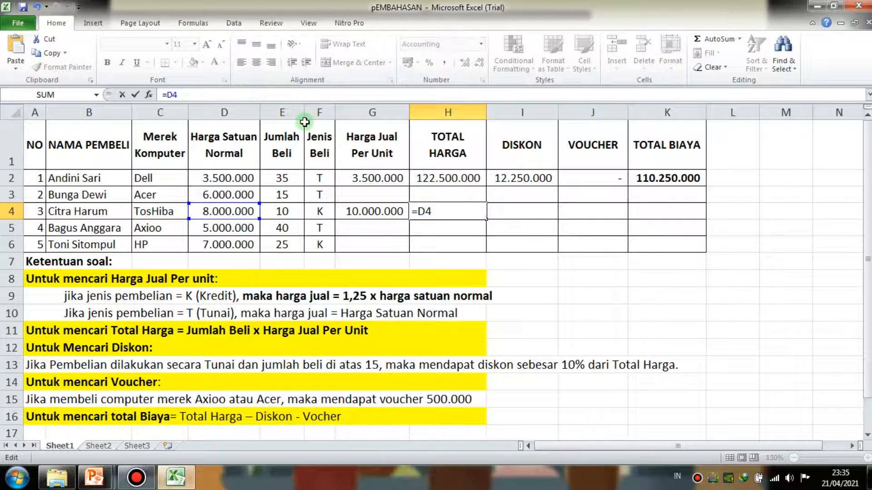
pyautogui.click(448, 208)
pyautogui.press('BackSpace')
pyautogui.press('BackSpace')
pyautogui.click(372, 213)
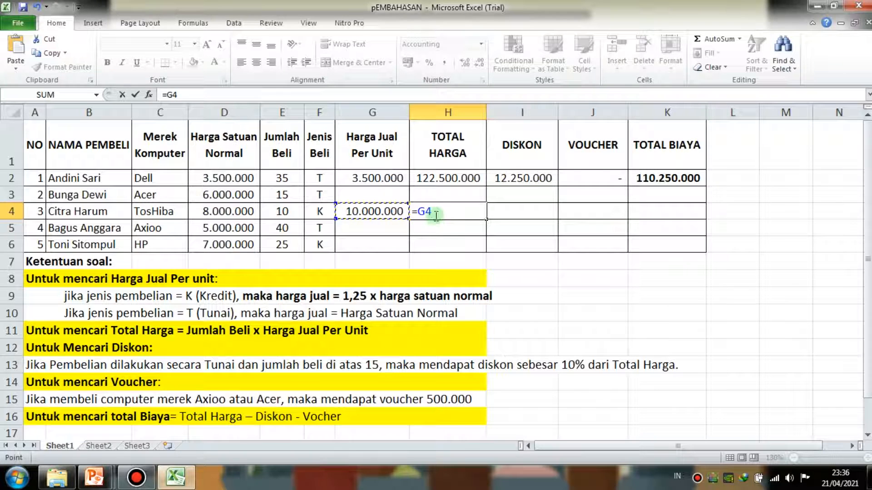
pyautogui.press('BackSpace')
pyautogui.press('BackSpace')
# - Complete H4 as =E4*G4, multiplying the Jumlah Beli by the Harga Jual Per Unit
pyautogui.click(282, 211)
pyautogui.write('*')
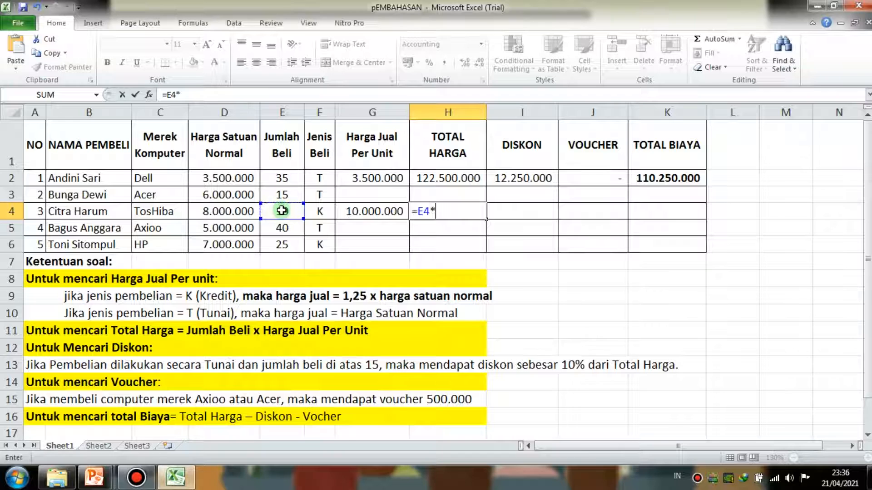
pyautogui.click(367, 212)
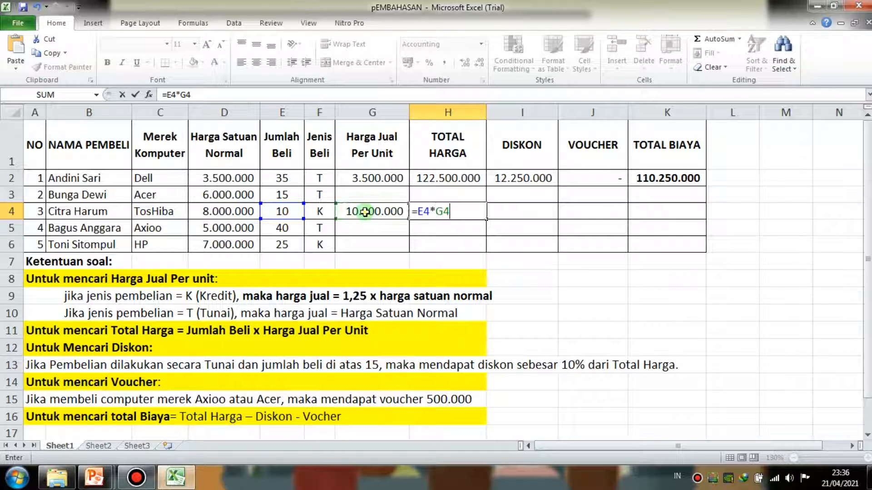
pyautogui.press('Return')
pyautogui.click(472, 208)
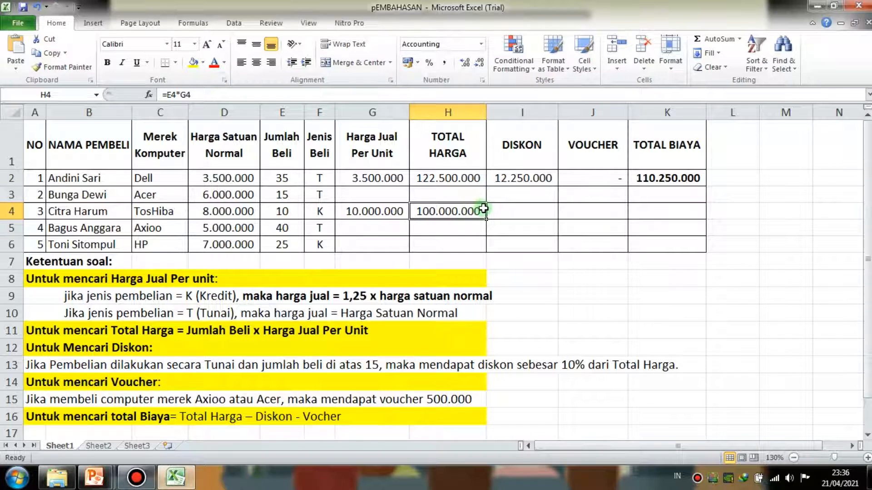
# - Begin the Diskon formula in I4 with an AND test nested inside an IF function
pyautogui.click(505, 210)
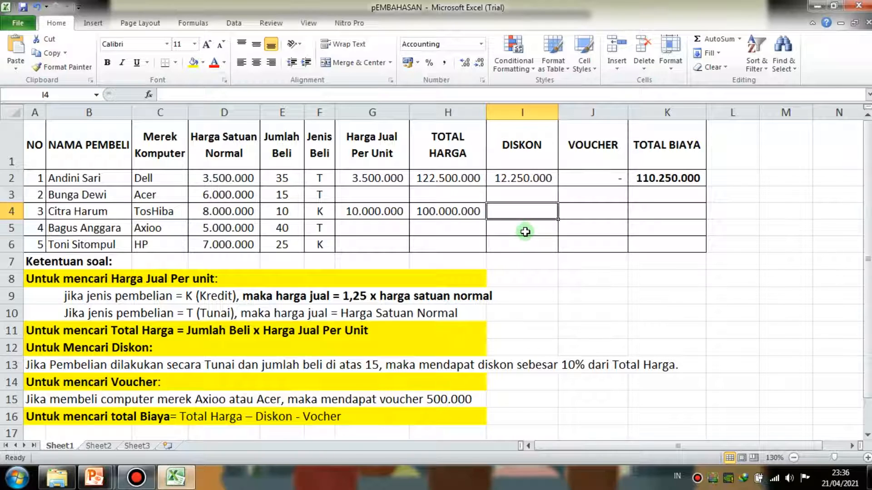
pyautogui.click(539, 211)
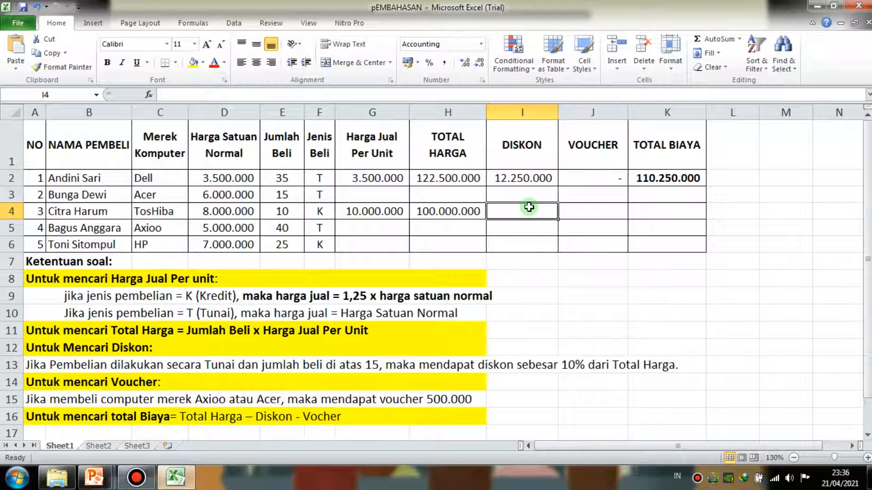
pyautogui.click(532, 223)
pyautogui.click(532, 211)
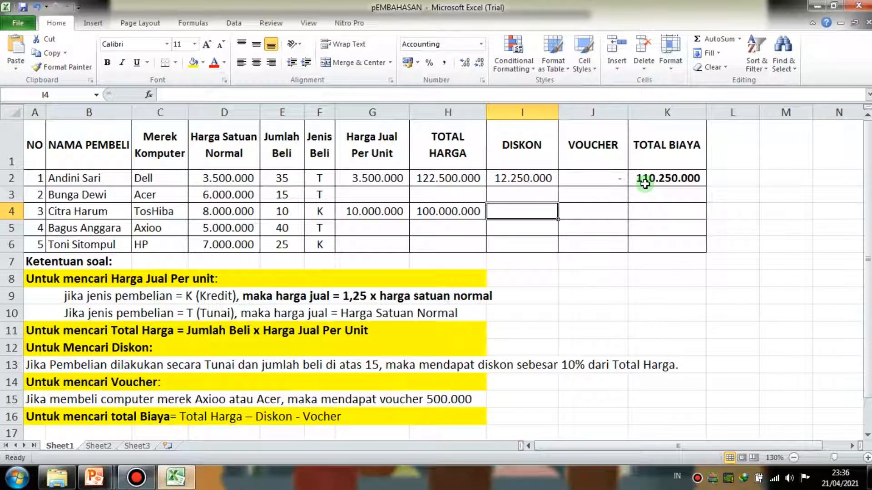
pyautogui.write('=')
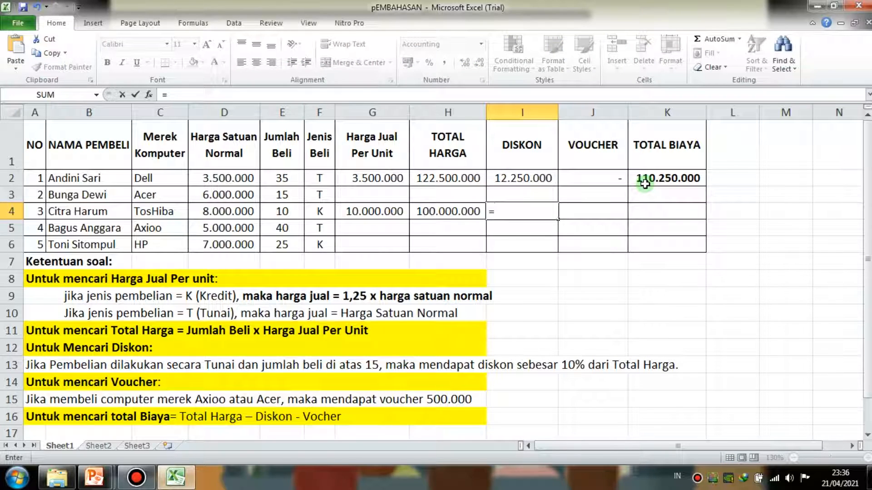
pyautogui.write('if')
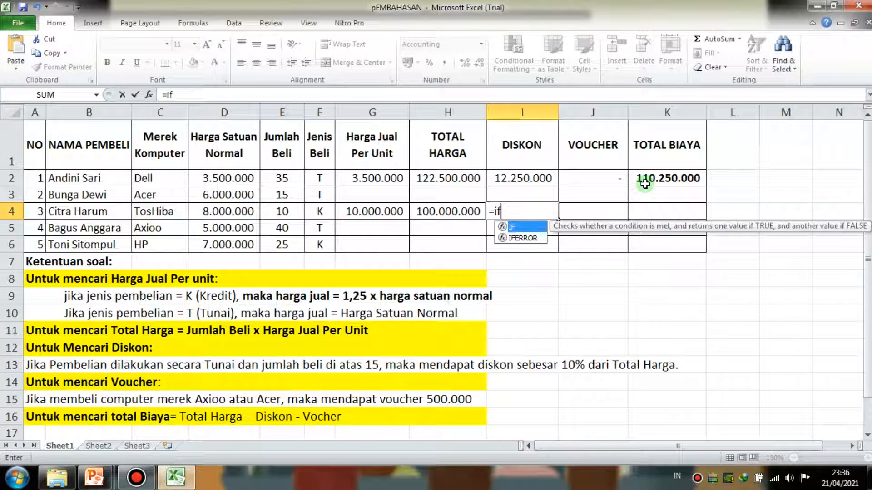
pyautogui.write('(and')
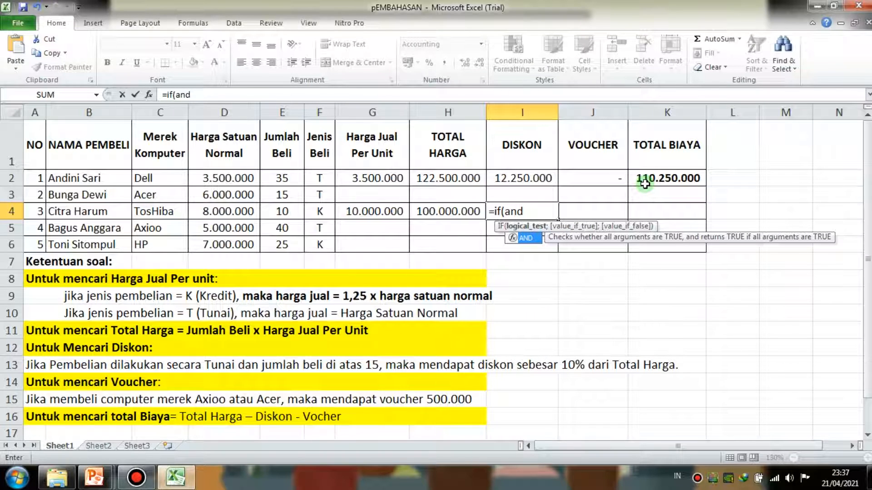
pyautogui.write('(')
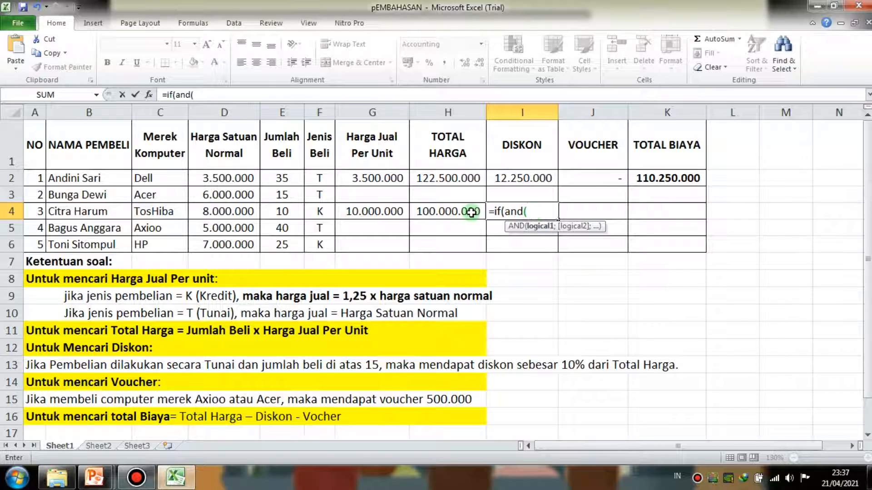
# - Set the AND conditions in I4 to F4="T" and E4>15, and close the AND test
pyautogui.click(323, 212)
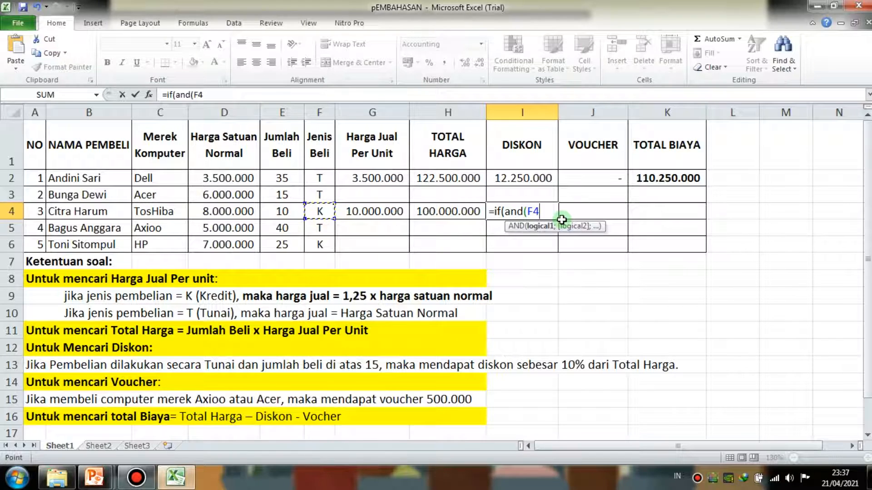
pyautogui.write('="T";')
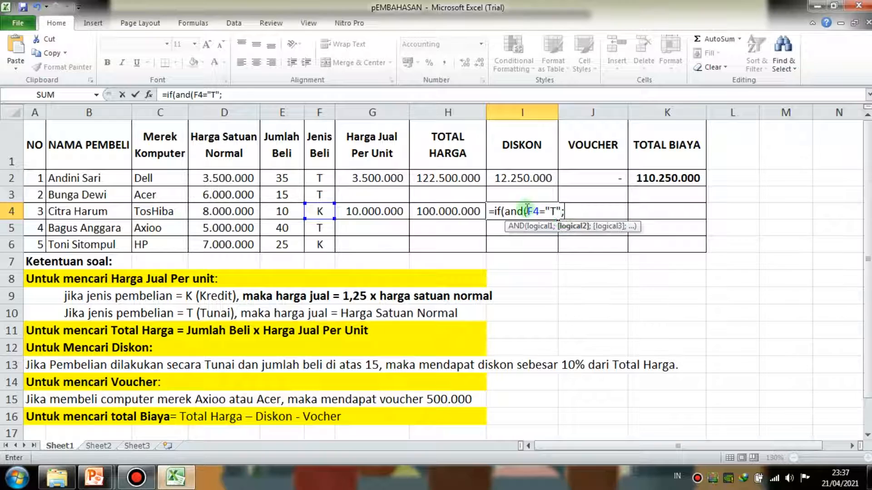
pyautogui.click(280, 211)
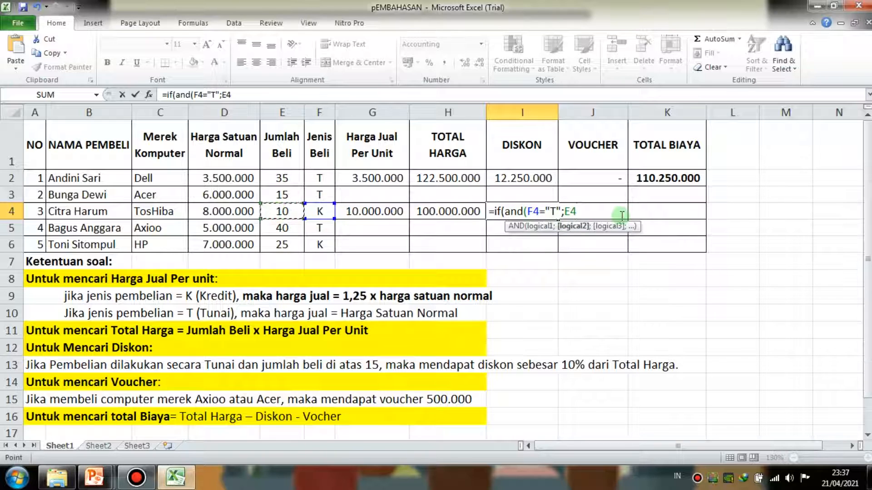
pyautogui.write('>15')
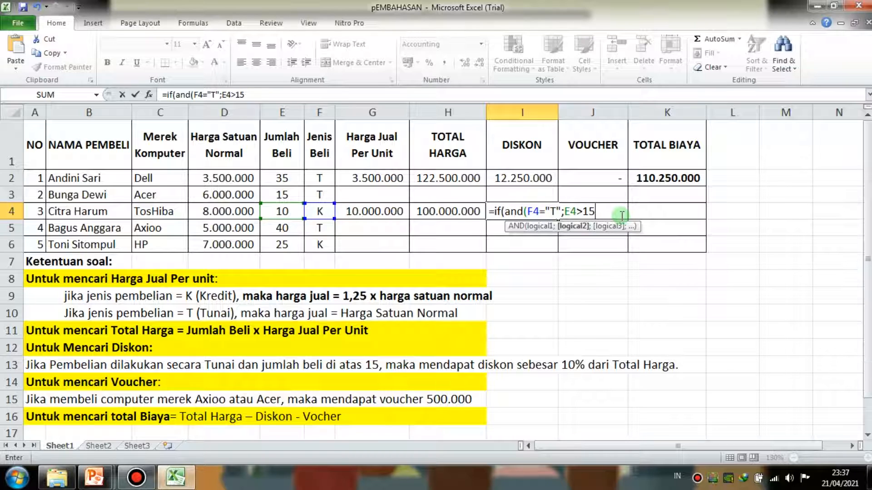
pyautogui.write(');')
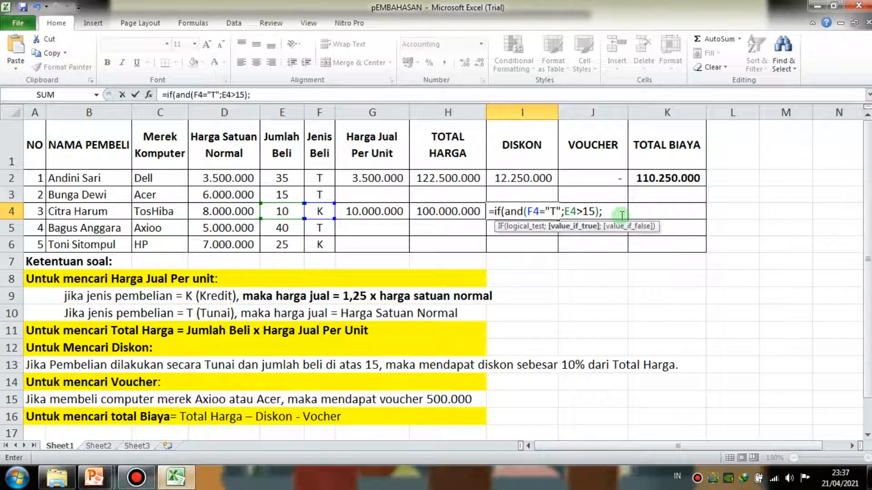
pyautogui.write('10%*')
# - Set the true result to 10%*H4 and the false result to 0, completing I4 as =IF(AND(F4="T";E4>15);10%*H4;0)
pyautogui.click(460, 206)
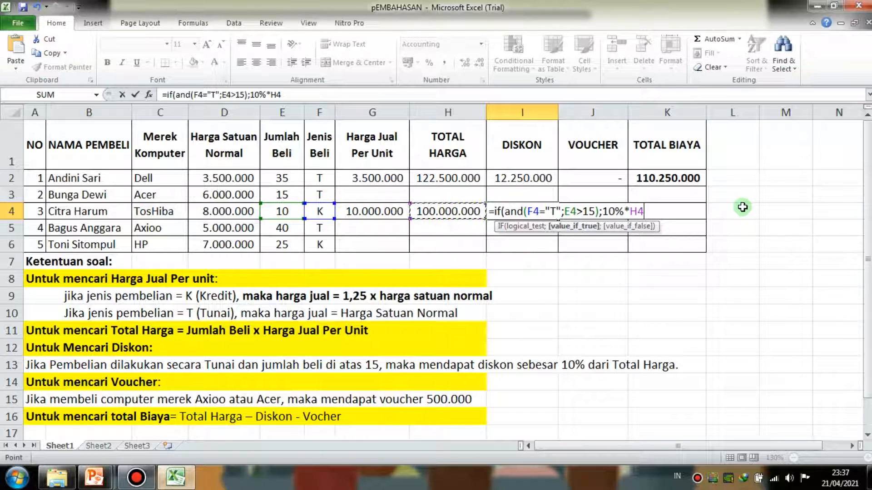
pyautogui.write(';')
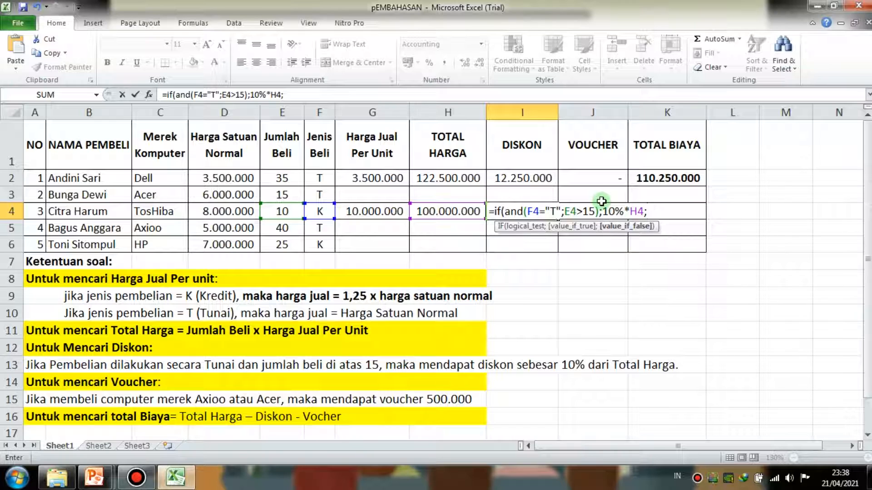
pyautogui.write('0)')
pyautogui.hotkey('ctrl', 'Return')
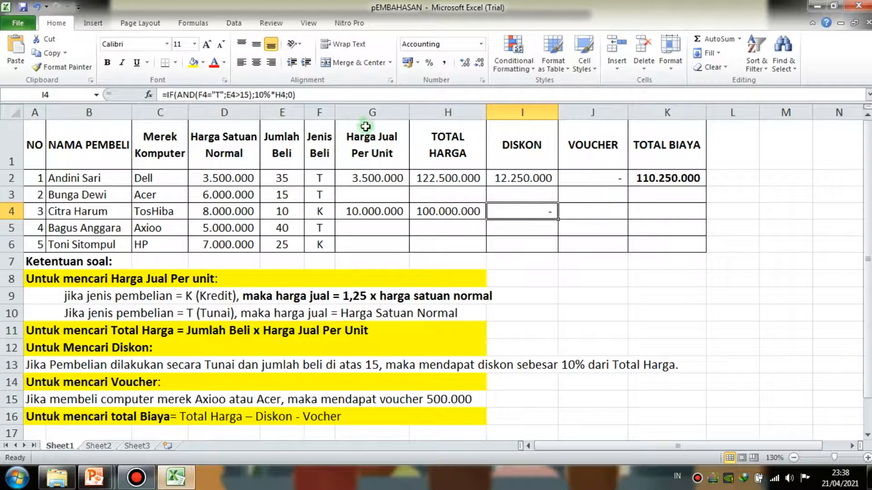
# - Review the AND conditions and the 10%*H4 true result of the I4 formula against the row 4 data
pyautogui.click(366, 94)
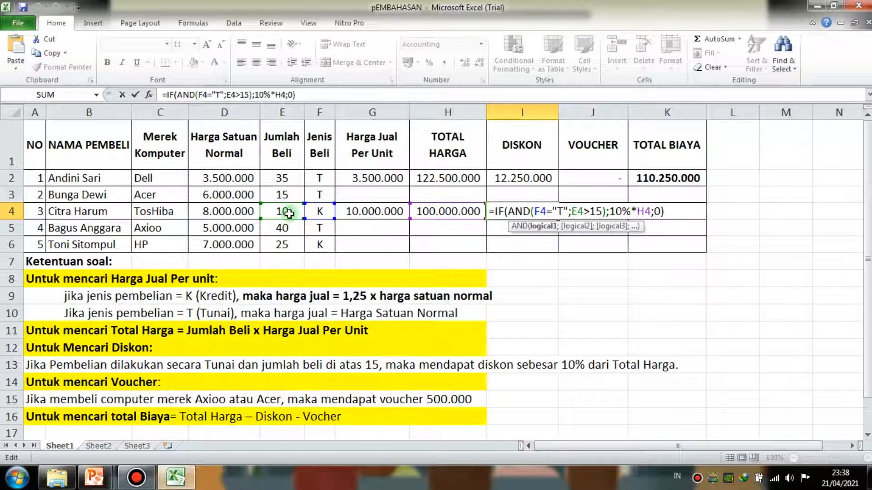
pyautogui.click(597, 213)
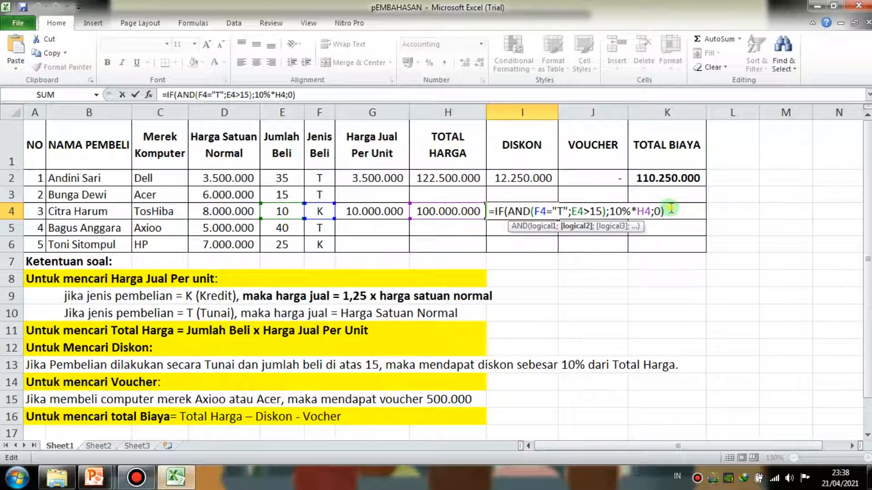
pyautogui.click(671, 209)
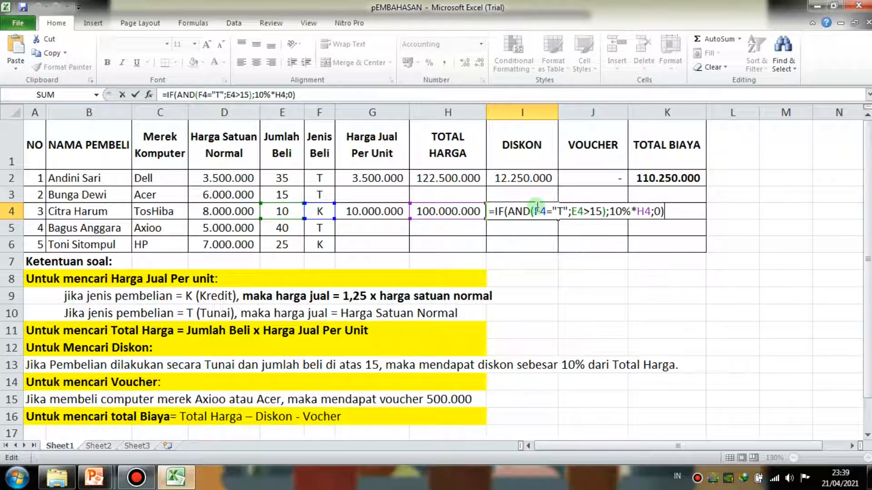
pyautogui.moveTo(610, 214); pyautogui.dragTo(651, 215)
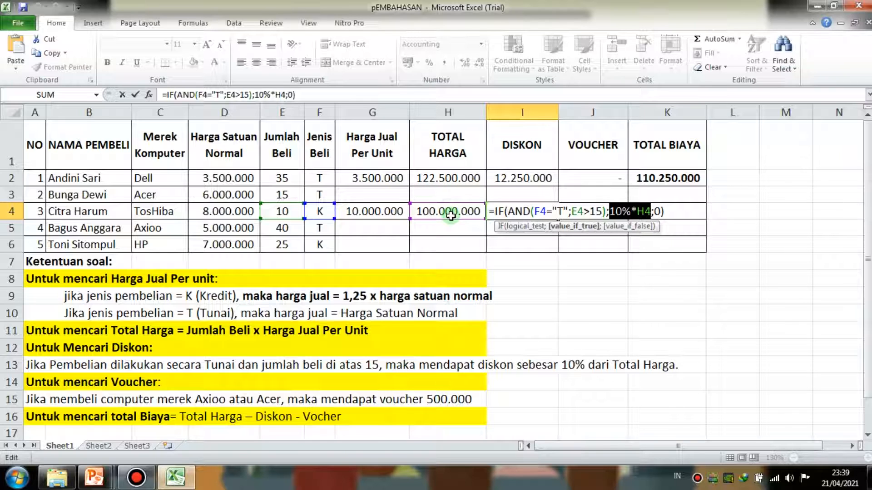
pyautogui.click(653, 211)
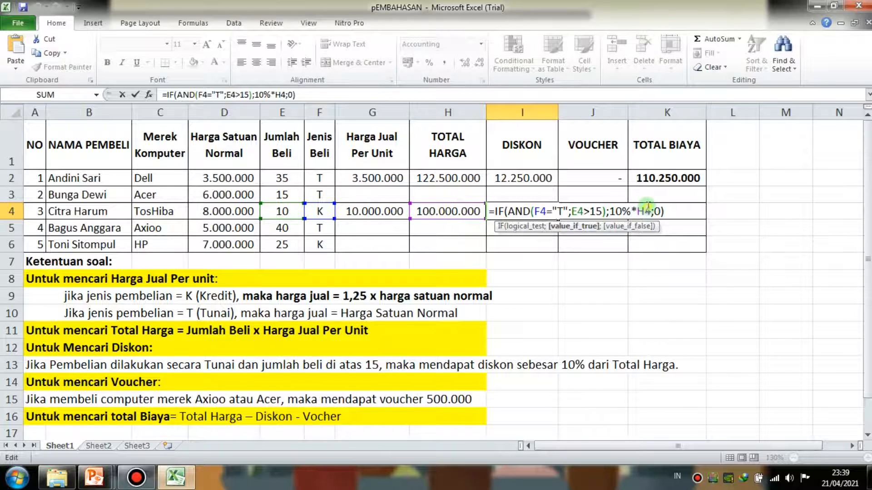
# - Remove the H4 reference from the true result of the I4 formula and pick the Total Harga cell H4 again
pyautogui.press('BackSpace')
pyautogui.press('BackSpace')
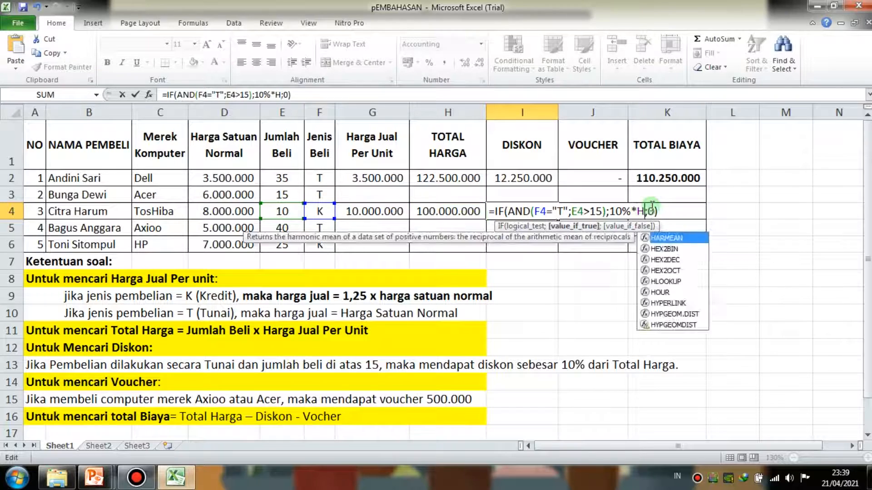
pyautogui.click(453, 211)
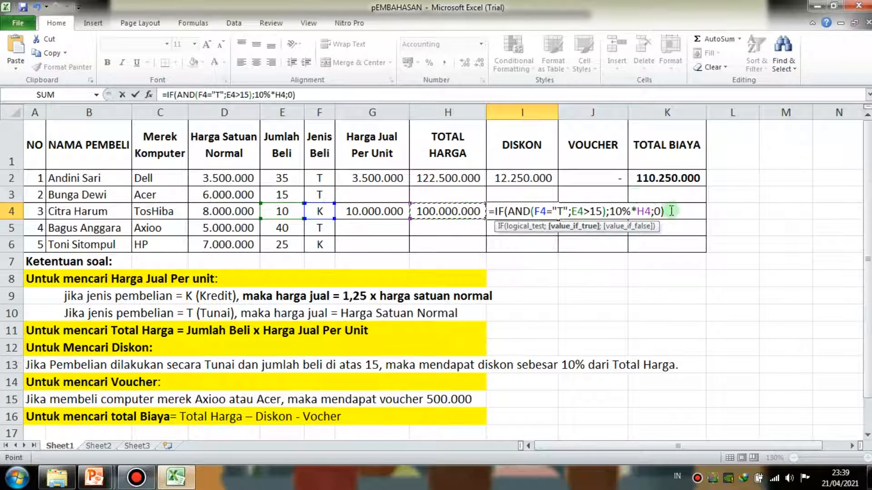
# - Review the false result 0 and closing bracket of the I4 formula, and check the Diskon cell after closing the edit
pyautogui.click(666, 212)
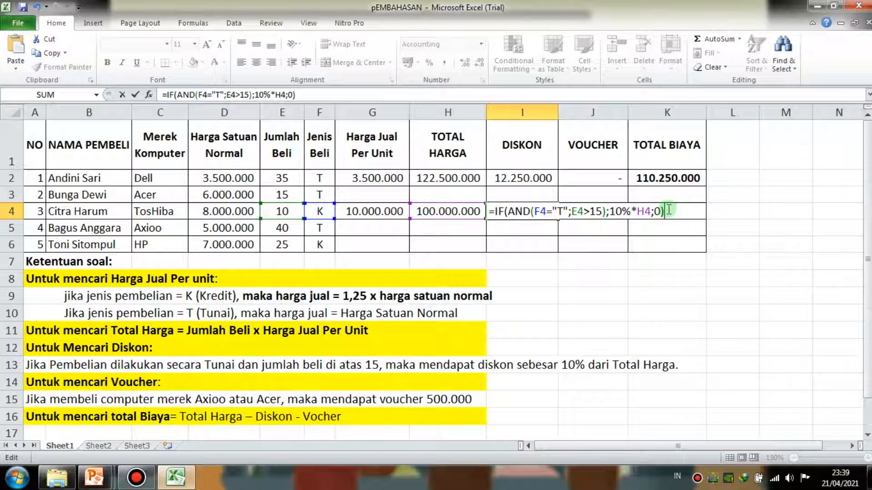
pyautogui.doubleClick(657, 209)
pyautogui.click(666, 211)
pyautogui.click(658, 211)
pyautogui.click(669, 211)
pyautogui.press('Return')
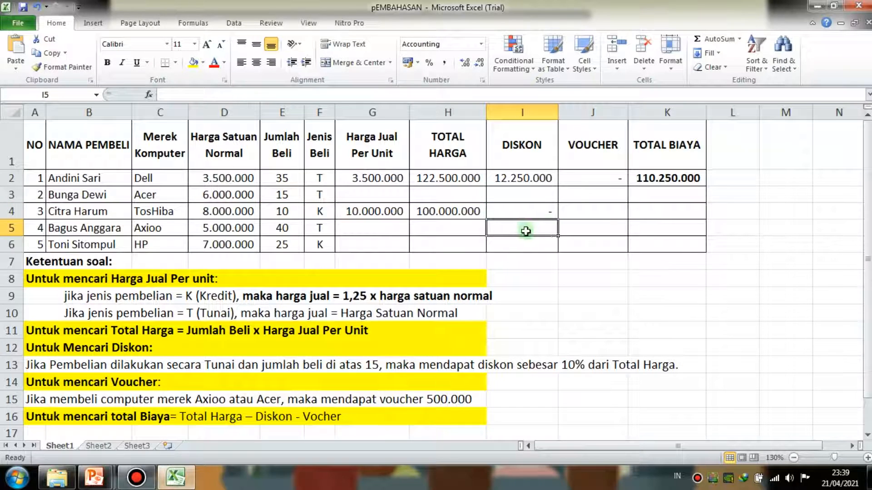
pyautogui.click(533, 209)
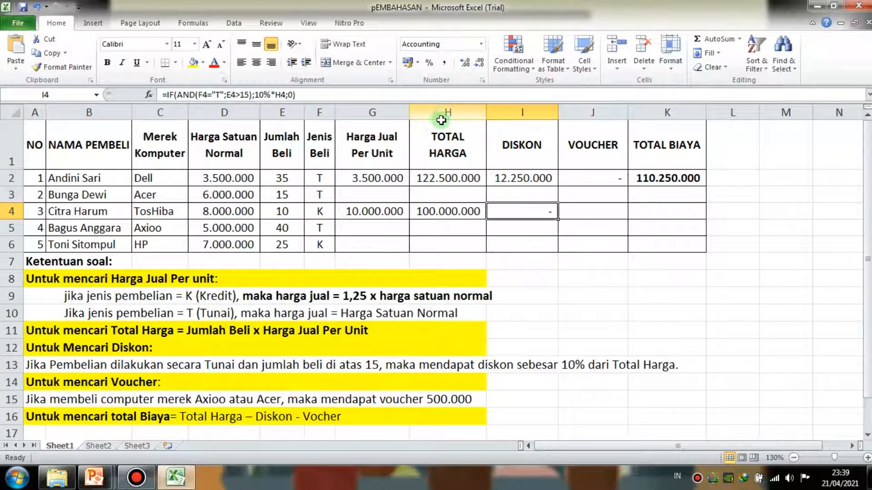
# - Begin the Voucher formula in J4 with an OR test nested inside IF
pyautogui.click(591, 216)
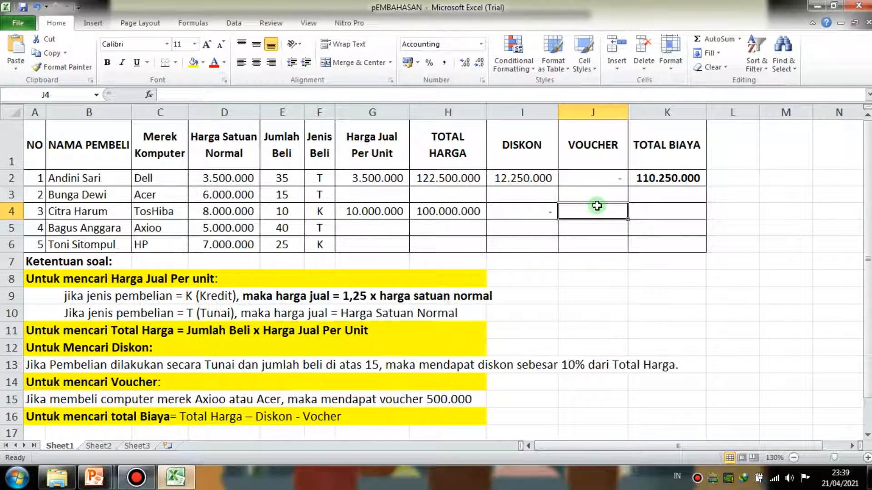
pyautogui.write('=i')
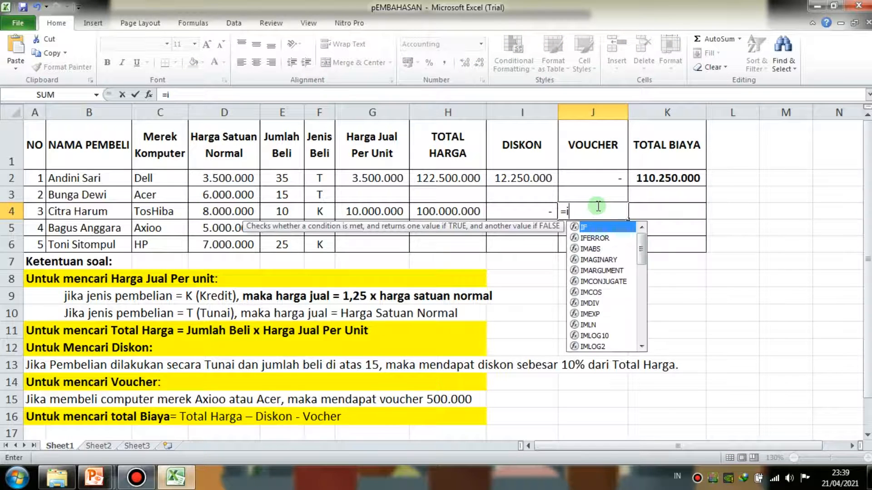
pyautogui.write('f(')
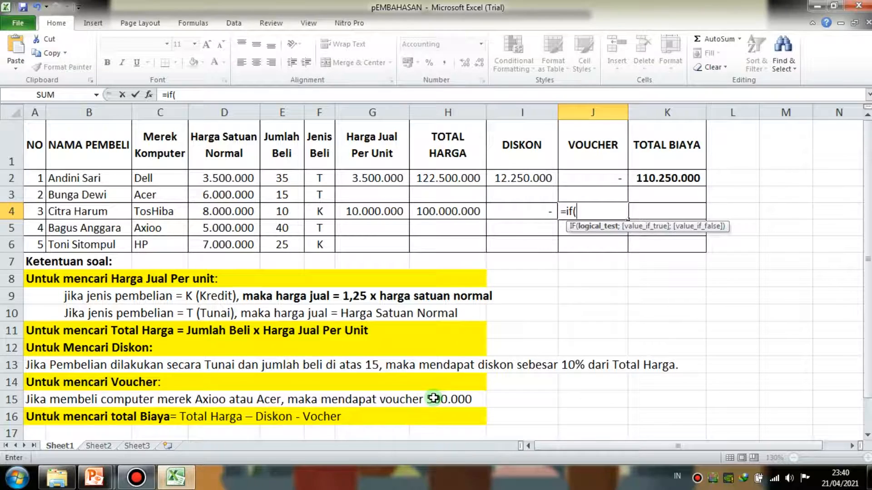
pyautogui.write('or')
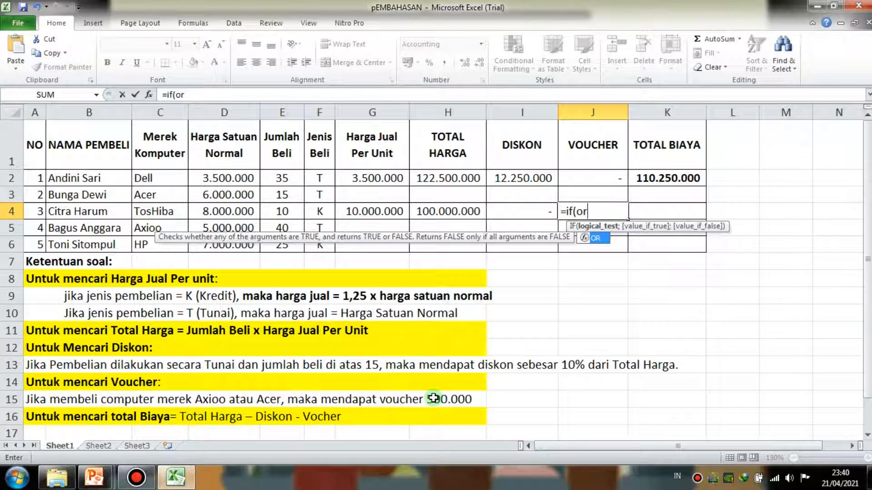
pyautogui.write('(')
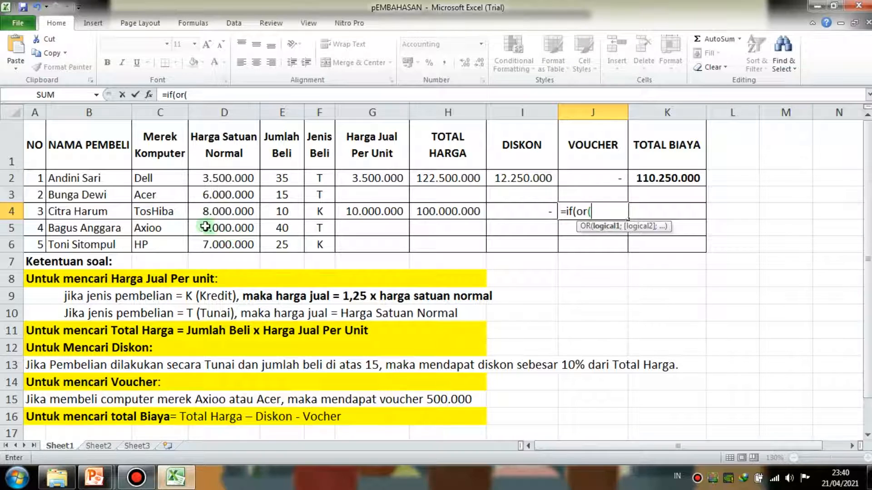
# - Add the Merek Komputer cell C4 and the text "Axioo" as the first OR argument in J4
pyautogui.click(162, 212)
pyautogui.write('"A')
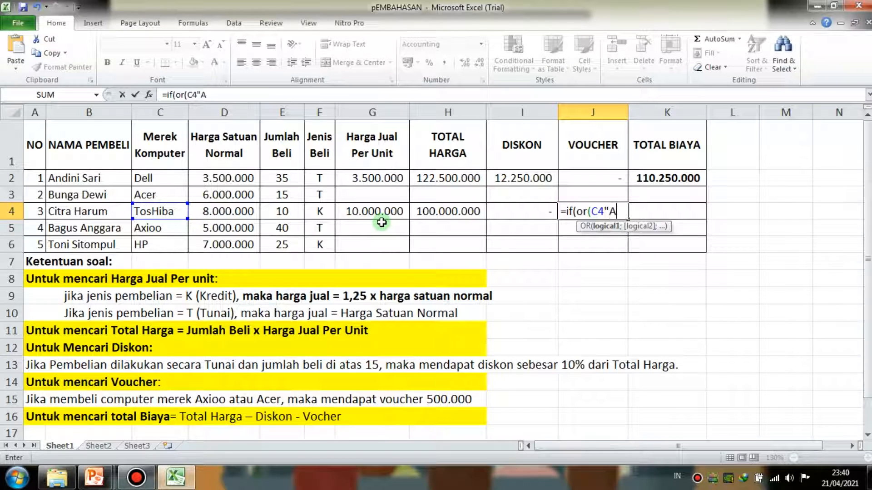
pyautogui.write('xioo";')
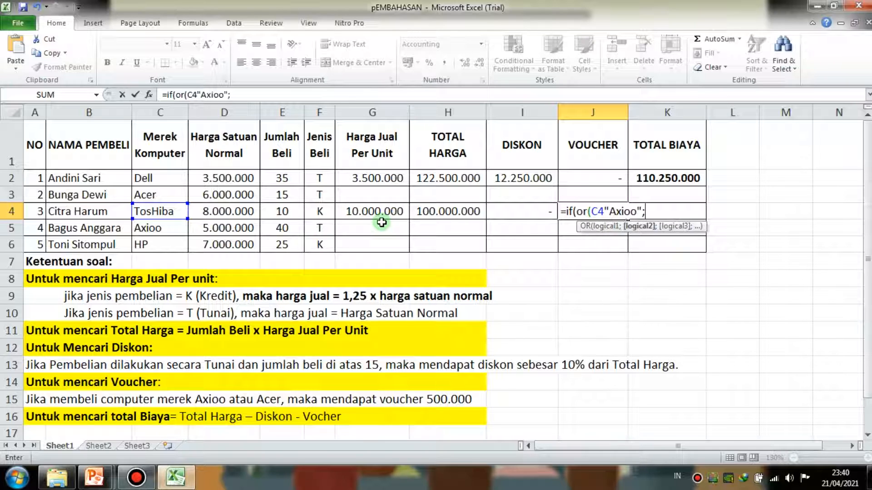
# - Insert the missing equals sign before "Axioo" and add C4="Acer" as the second OR condition, closing the OR test
pyautogui.click(157, 211)
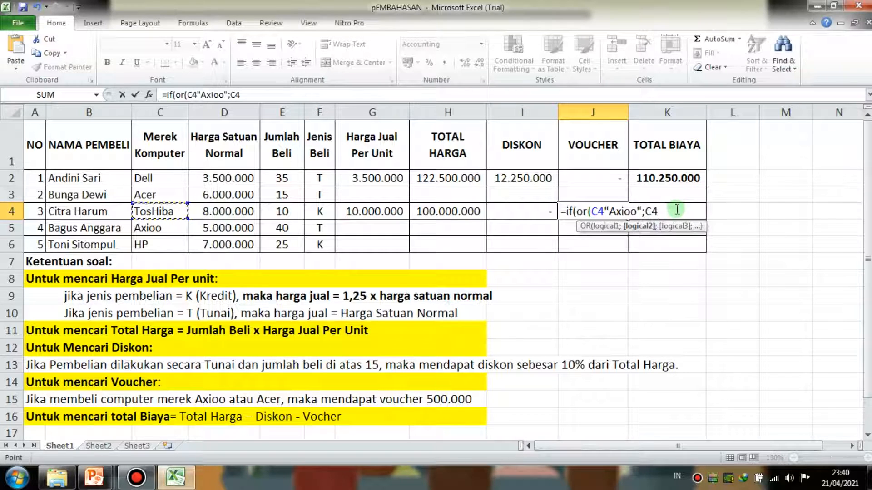
pyautogui.click(604, 209)
pyautogui.write('=')
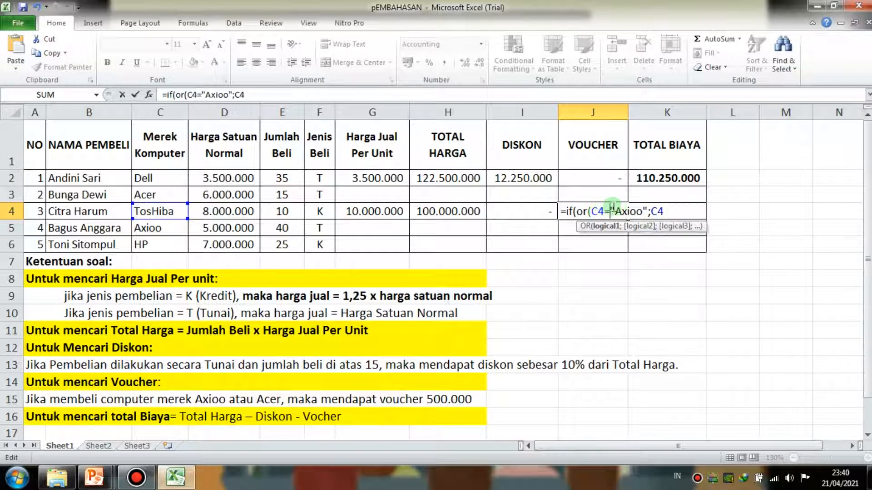
pyautogui.click(677, 210)
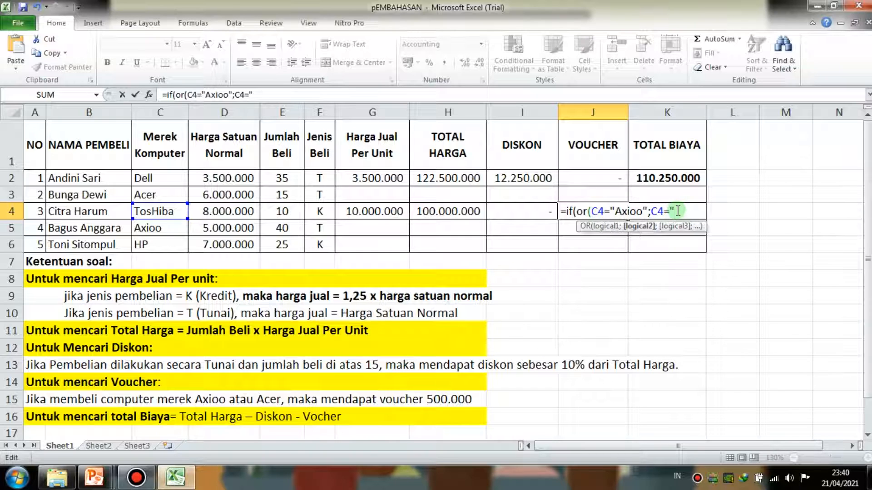
pyautogui.write('="Acer");')
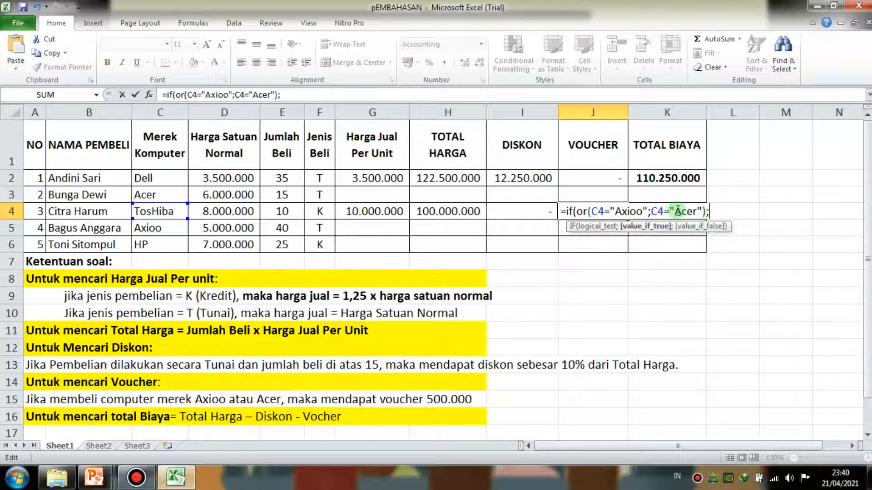
pyautogui.write('500000')
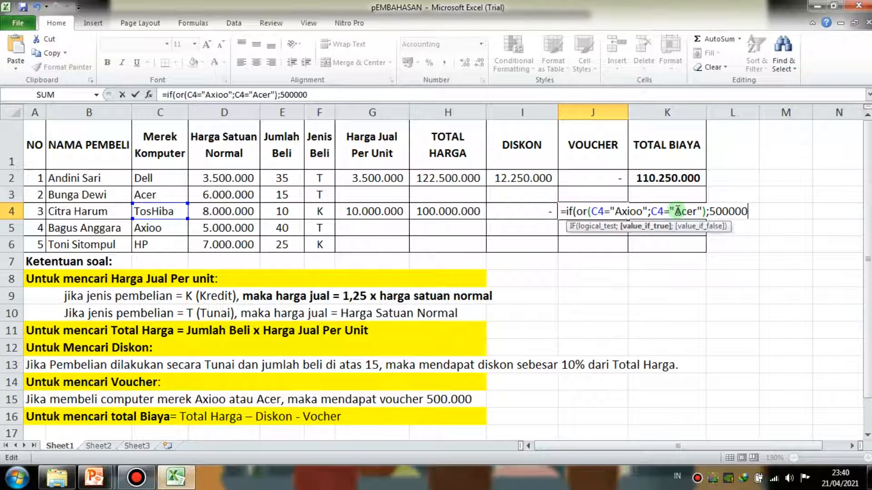
pyautogui.write(';')
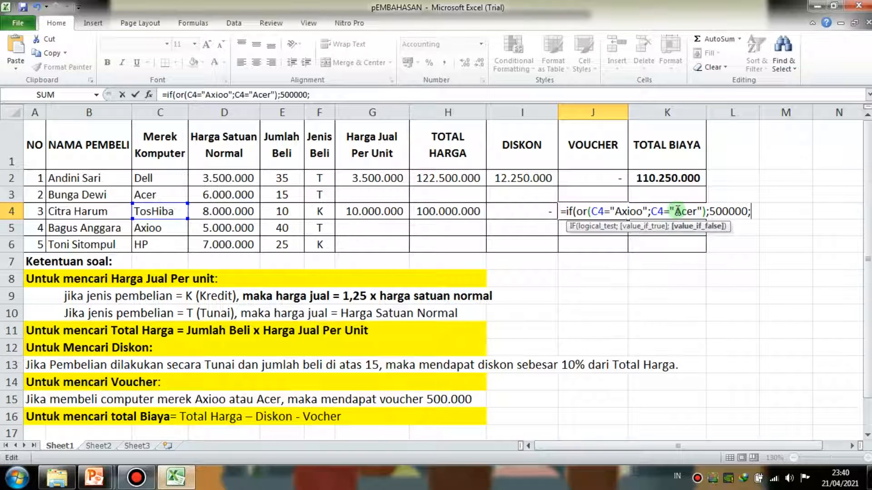
pyautogui.write('0')
# - Set the true result to 500000 and the false result to 0, completing J4 as =IF(OR(C4="Axioo";C4="Acer");500000;0)
pyautogui.press('Return')
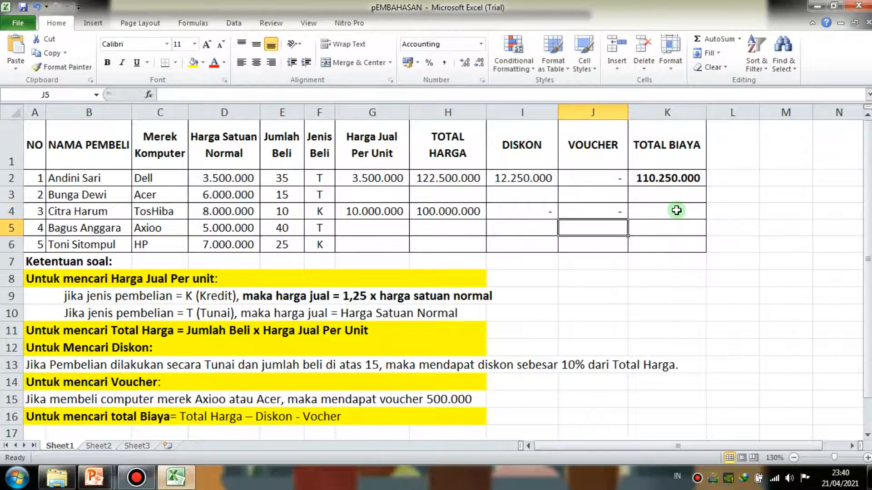
# - Review the OR conditions and the true and false results of the J4 Voucher formula against row 4
pyautogui.click(599, 209)
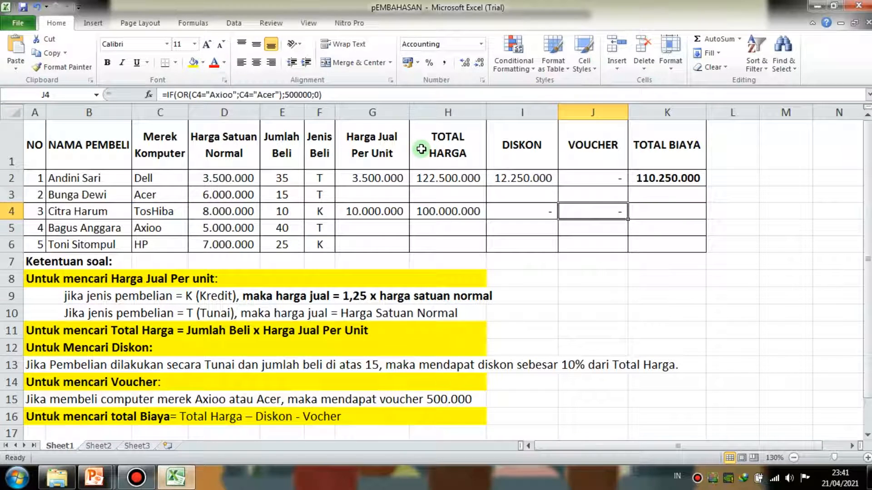
pyautogui.click(362, 93)
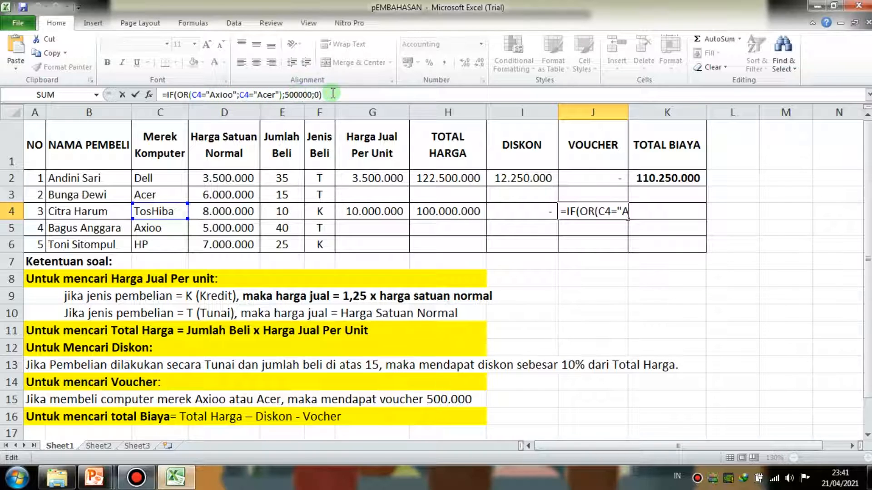
pyautogui.press('Return')
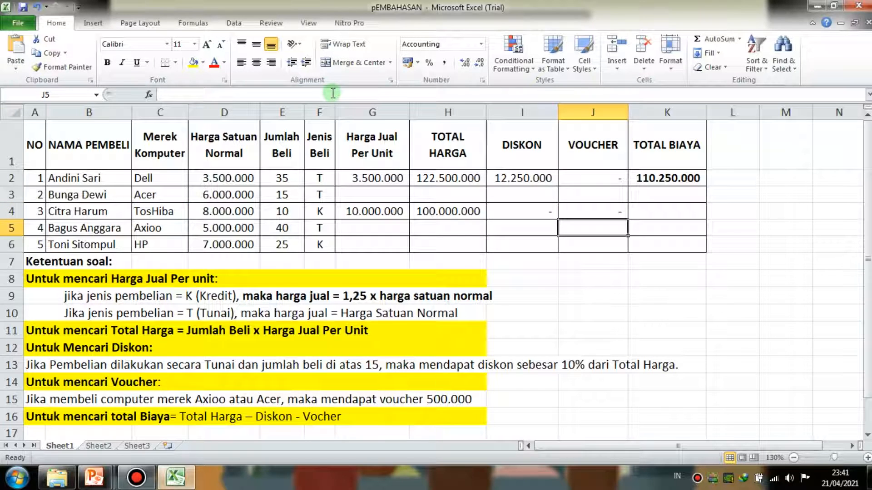
pyautogui.click(574, 205)
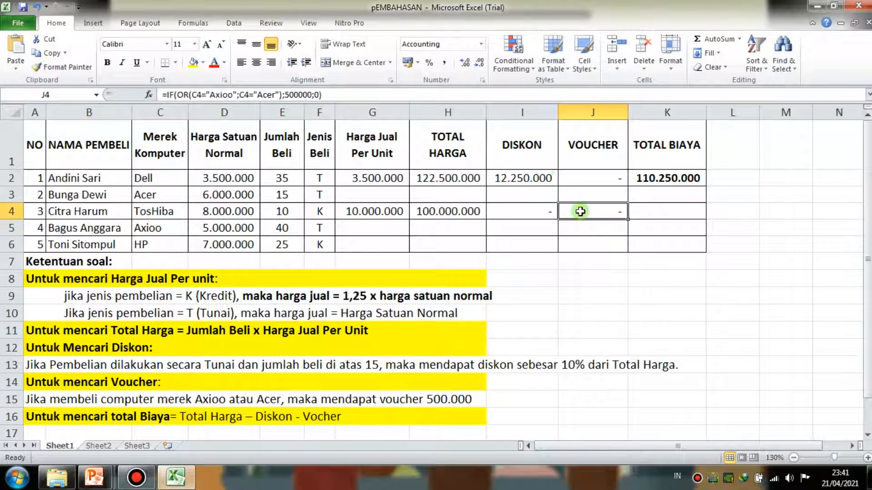
pyautogui.click(684, 205)
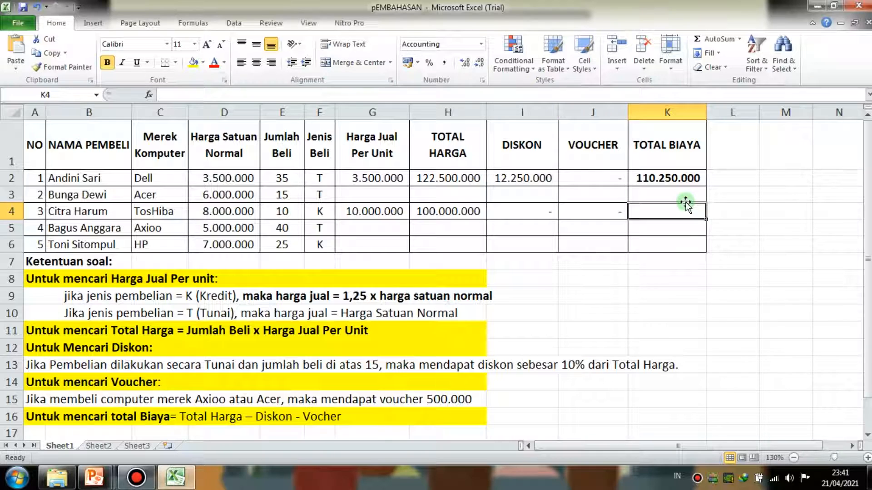
pyautogui.click(622, 210)
pyautogui.click(686, 207)
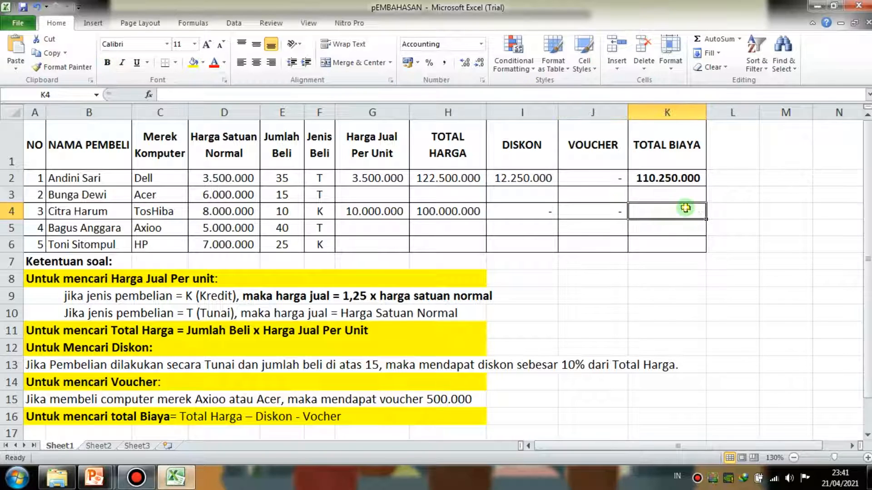
pyautogui.click(615, 205)
pyautogui.click(654, 210)
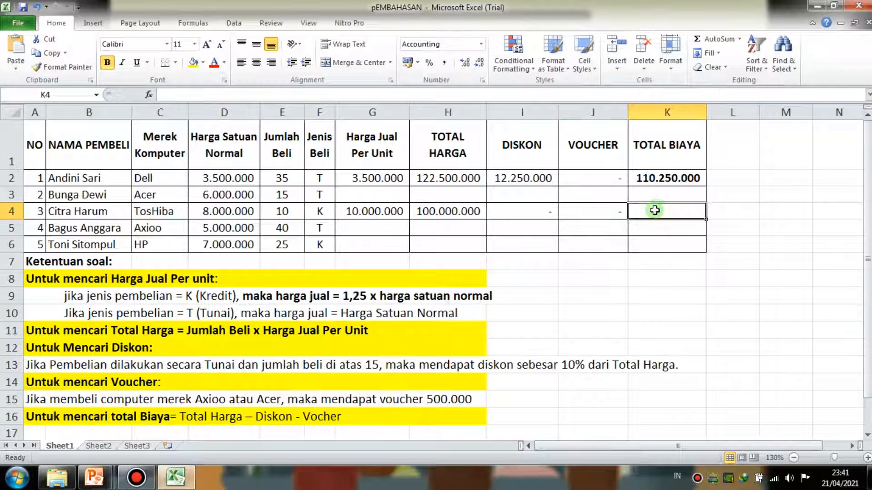
pyautogui.click(585, 206)
# - Calculate Total Biaya in K4 as Total Harga minus Diskon minus Voucher with =H4-I4-J4
pyautogui.click(646, 204)
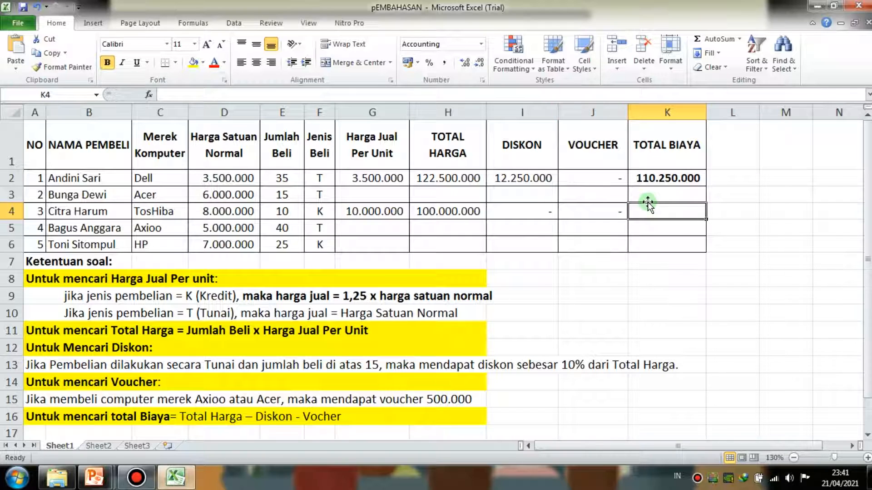
pyautogui.write('=')
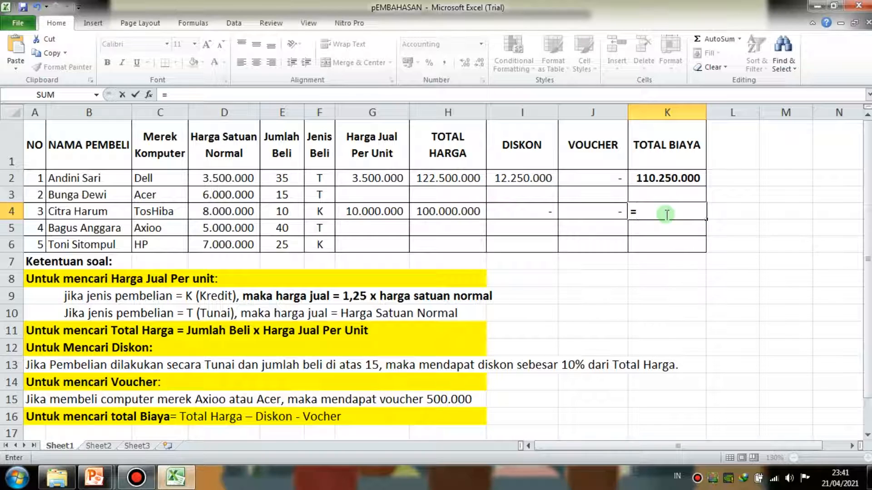
pyautogui.click(454, 211)
pyautogui.write('-')
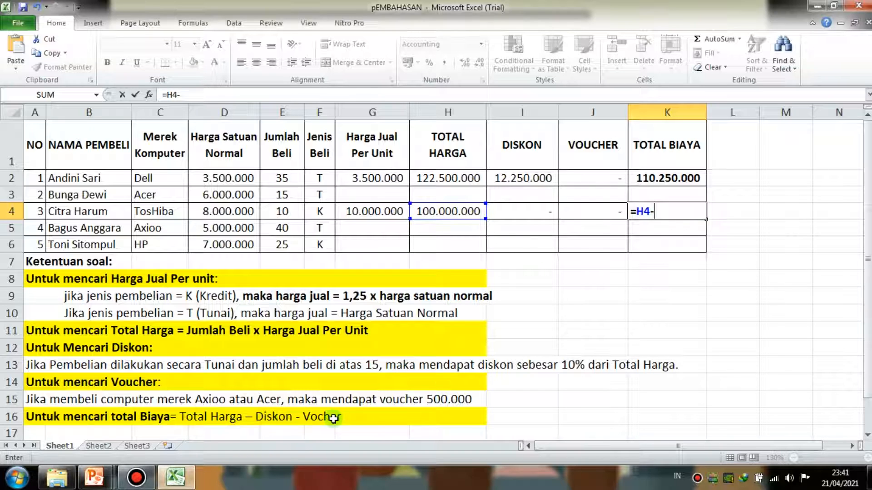
pyautogui.click(530, 211)
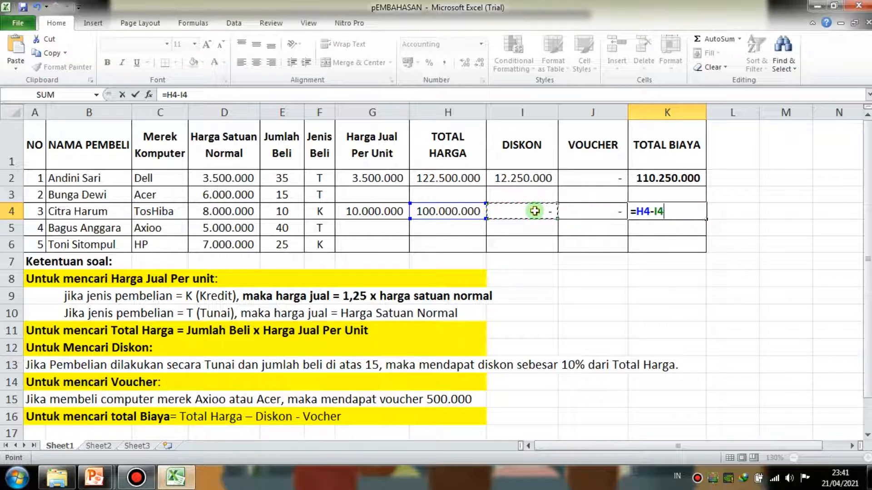
pyautogui.write('-')
pyautogui.click(576, 211)
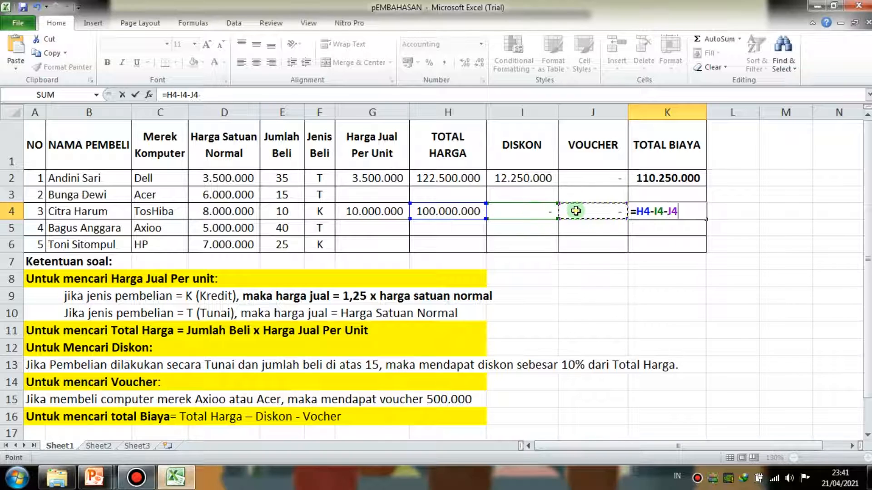
pyautogui.press('Return')
pyautogui.click(656, 211)
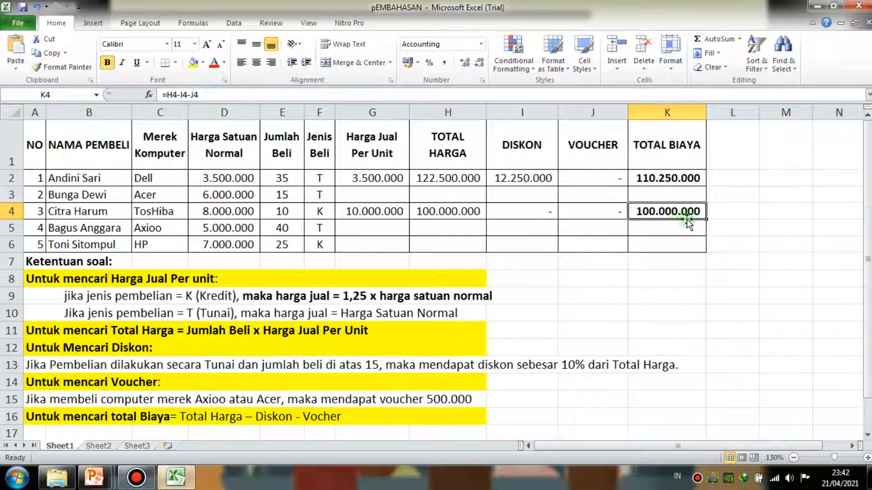
# - Fill the unsolved row A3:K3 with a light aqua theme color
pyautogui.click(737, 198)
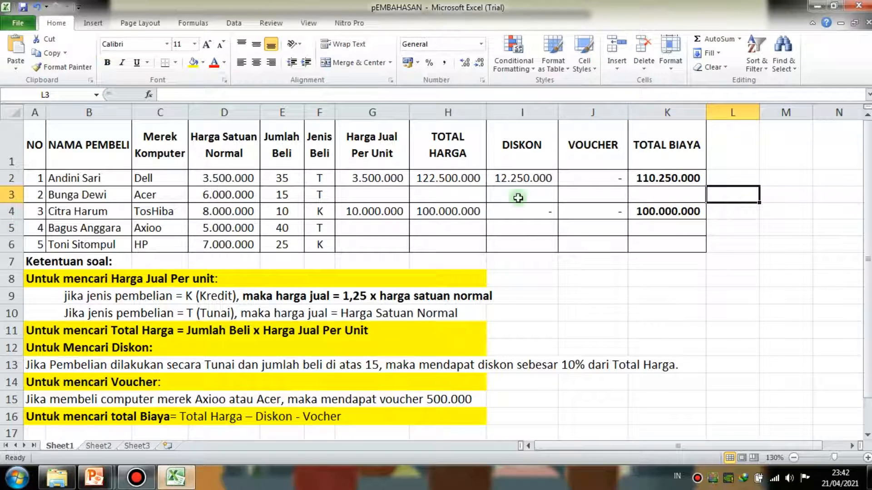
pyautogui.click(37, 194)
pyautogui.moveTo(37, 194); pyautogui.dragTo(653, 195)
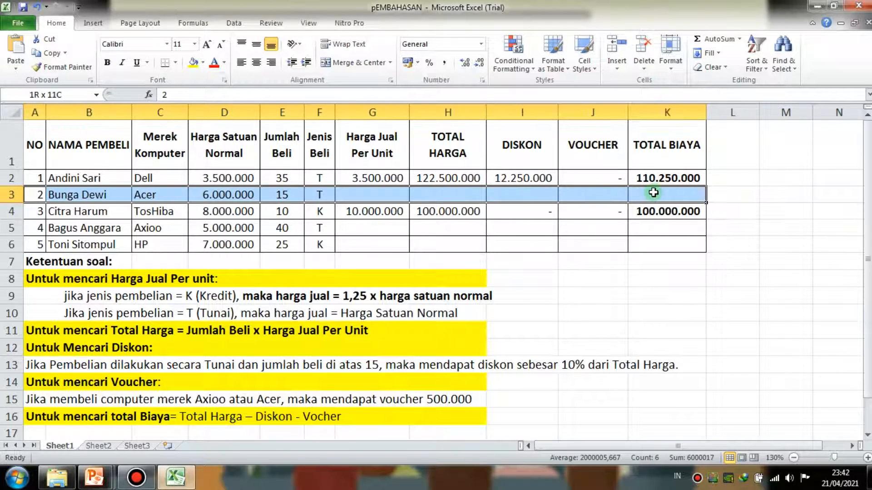
pyautogui.click(203, 63)
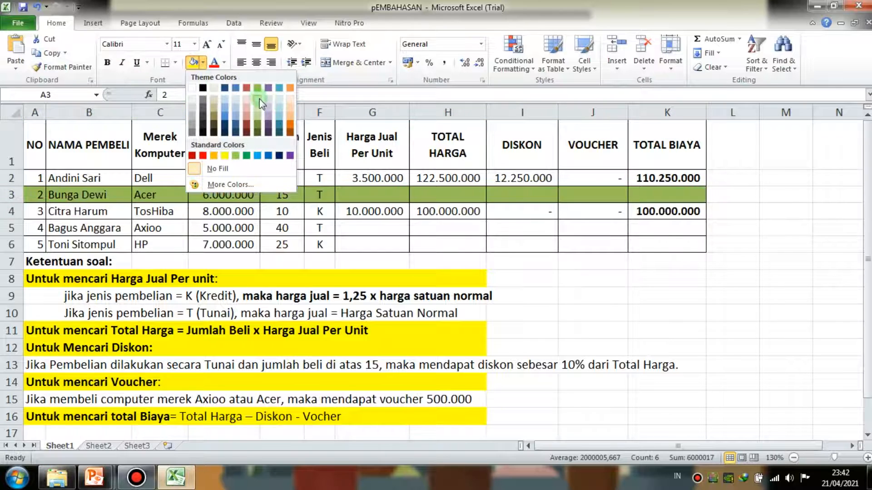
pyautogui.click(280, 97)
pyautogui.click(224, 211)
# - Apply the same light aqua fill to the unsolved rows A5:K6
pyautogui.moveTo(42, 228); pyautogui.dragTo(651, 239)
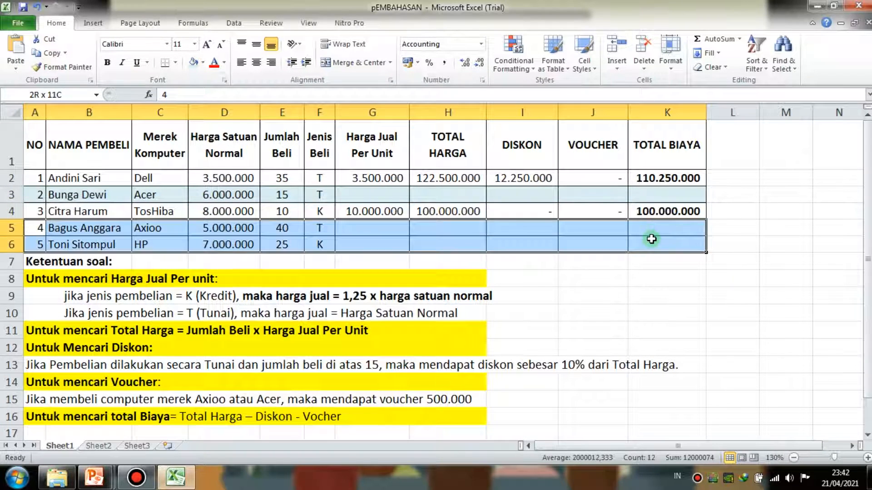
pyautogui.click(194, 62)
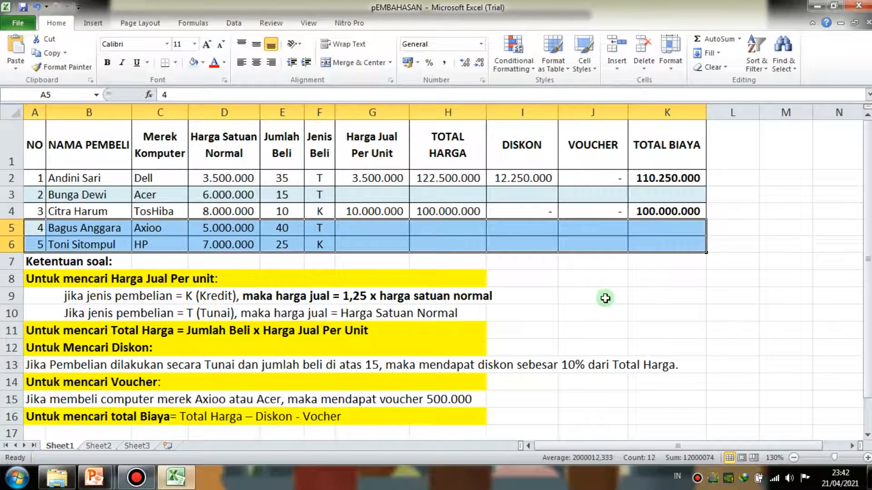
pyautogui.click(633, 313)
pyautogui.click(760, 223)
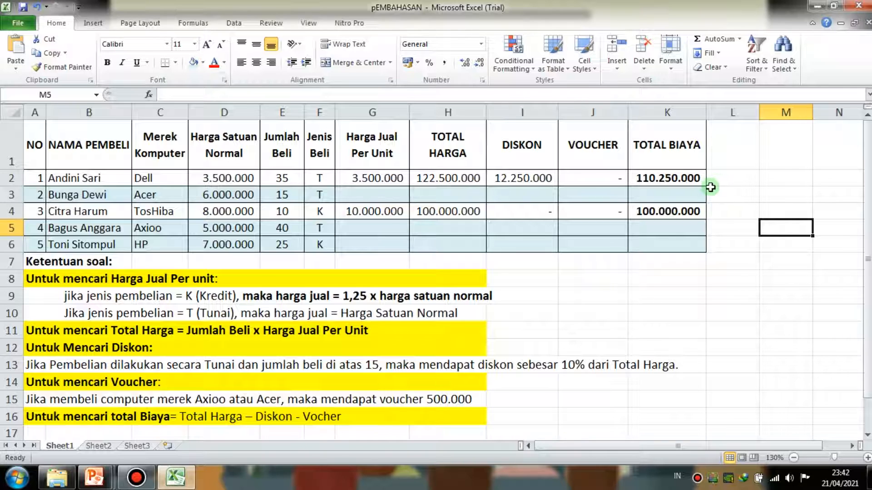
# - Close the workbook and return to the STUDI KASUS & TUGAS slide in the presentation
pyautogui.click(736, 169)
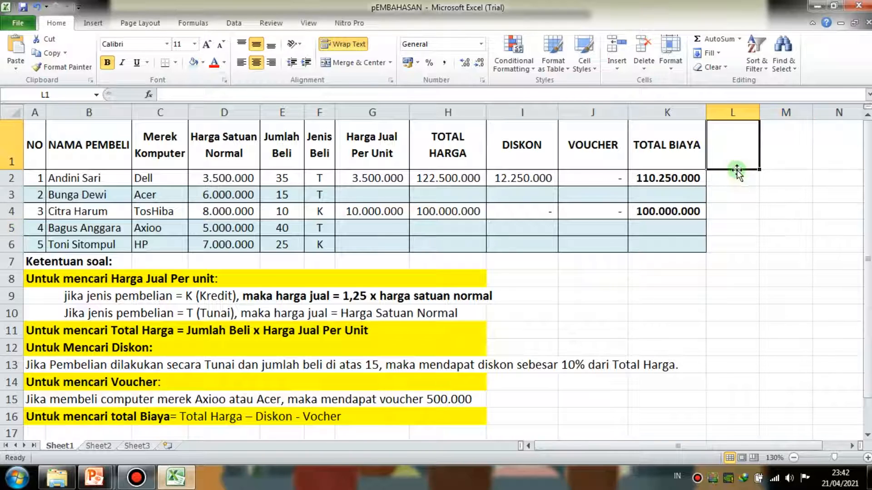
pyautogui.click(735, 177)
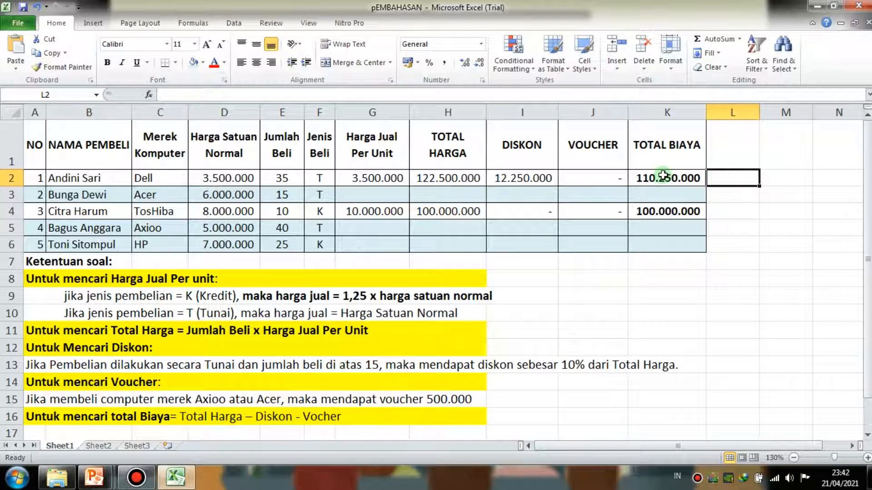
pyautogui.click(867, 10)
pyautogui.click(383, 253)
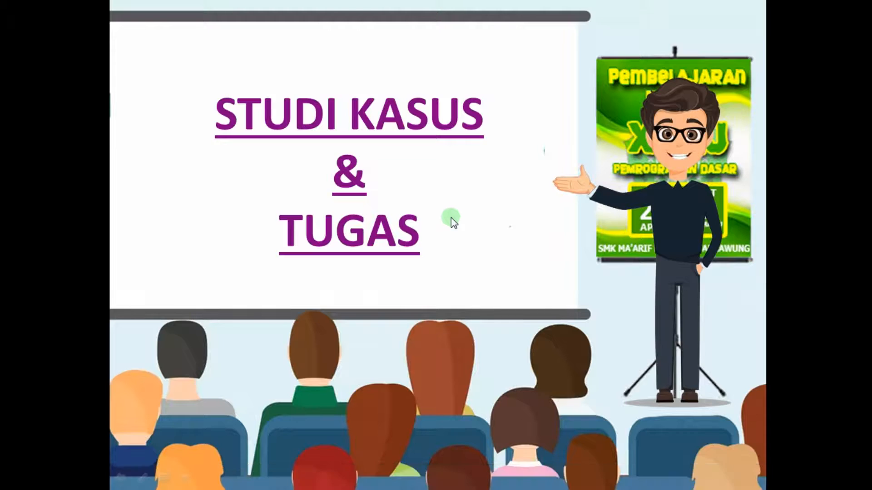